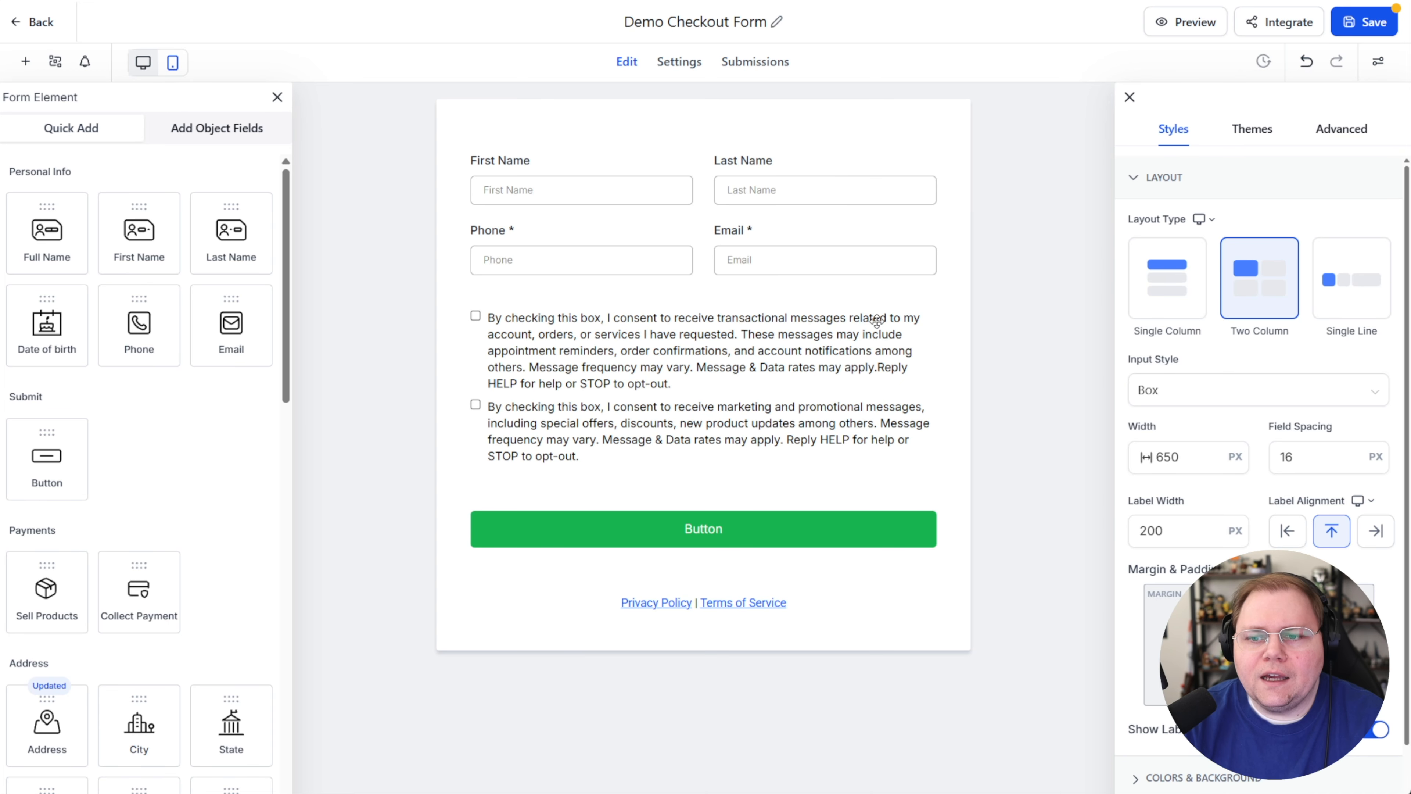
Delete the terms and conditions consent checkboxes and the Privacy Policy and Terms of Service links from the form.
{"action": "left_click", "coordinate": [891, 326]}
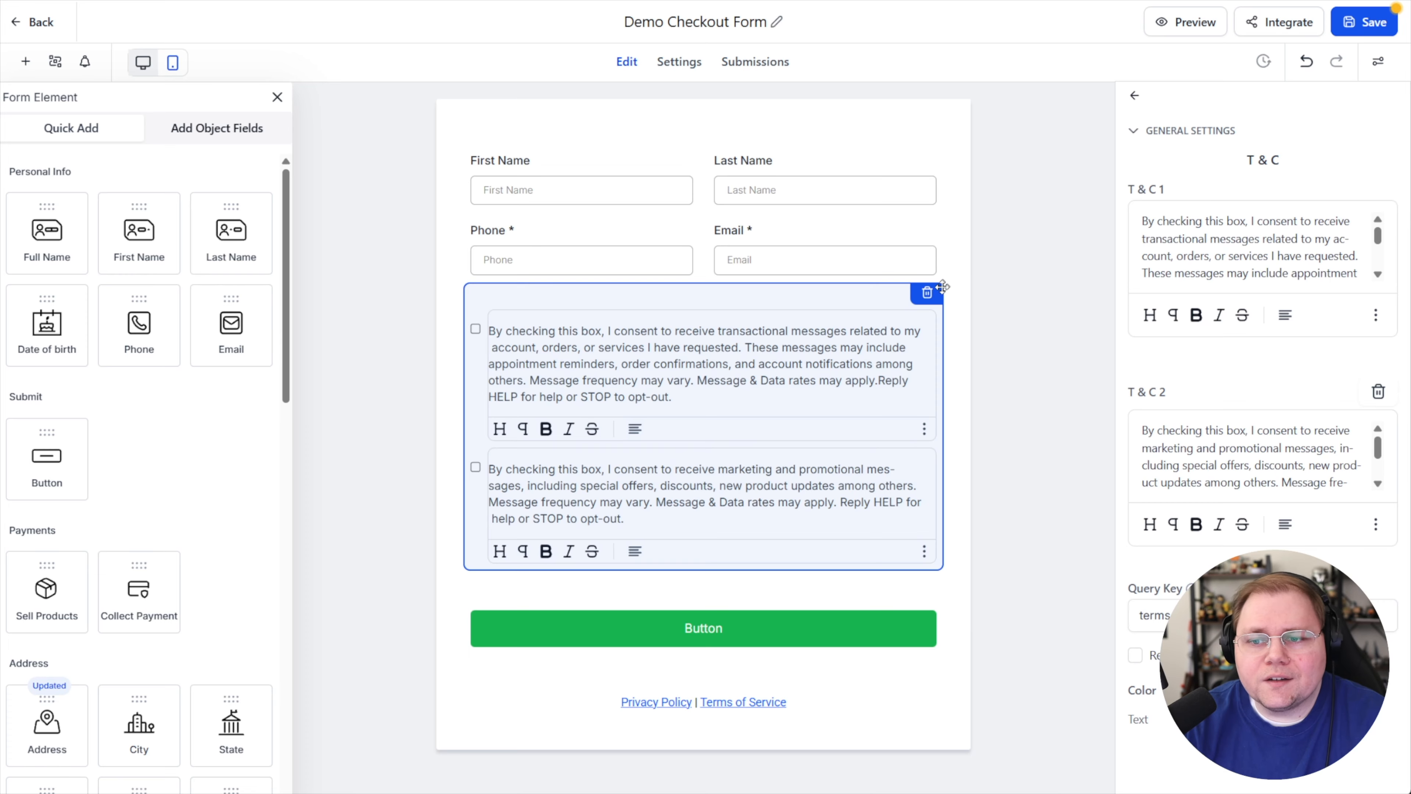
{"action": "left_click", "coordinate": [927, 293]}
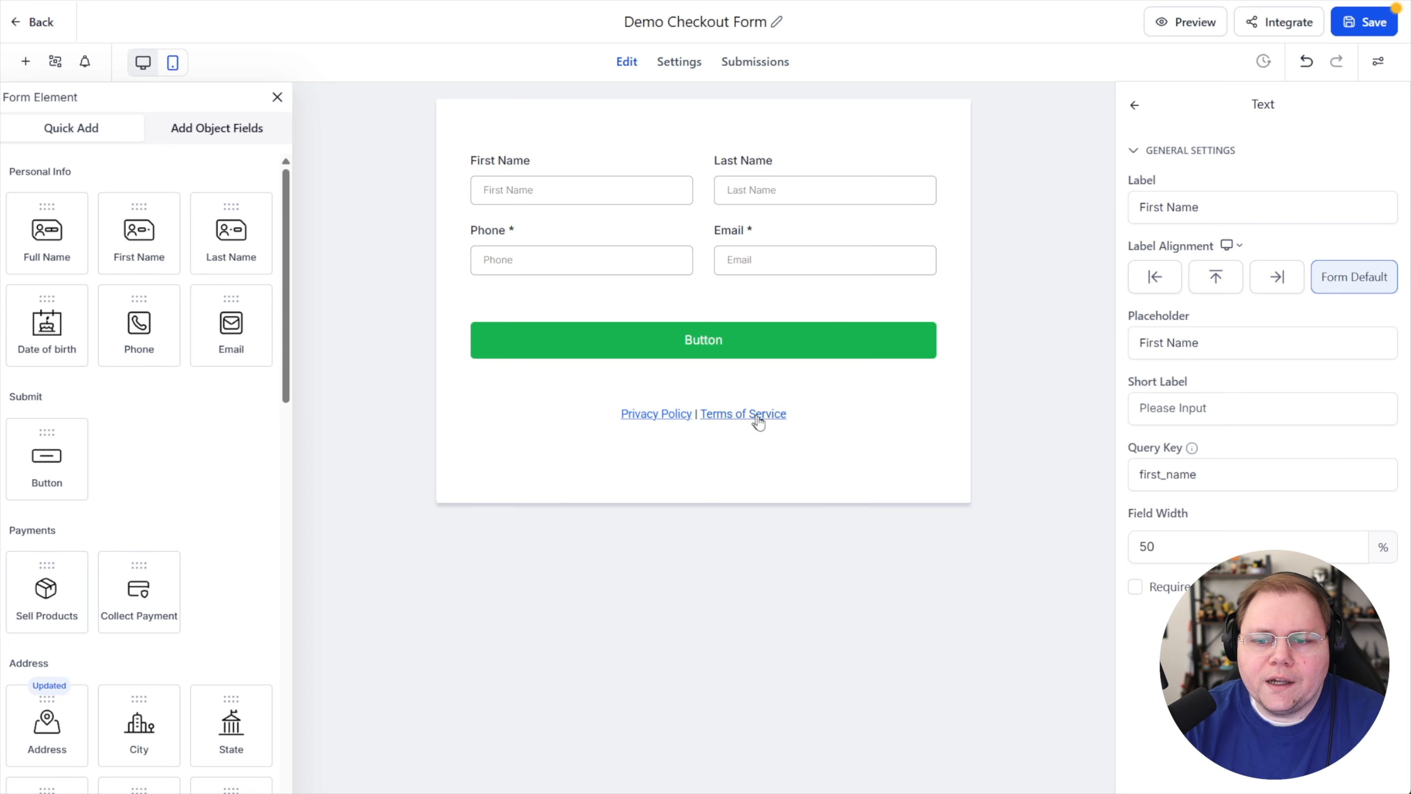
{"action": "left_click", "coordinate": [833, 412]}
{"action": "left_click", "coordinate": [929, 376]}
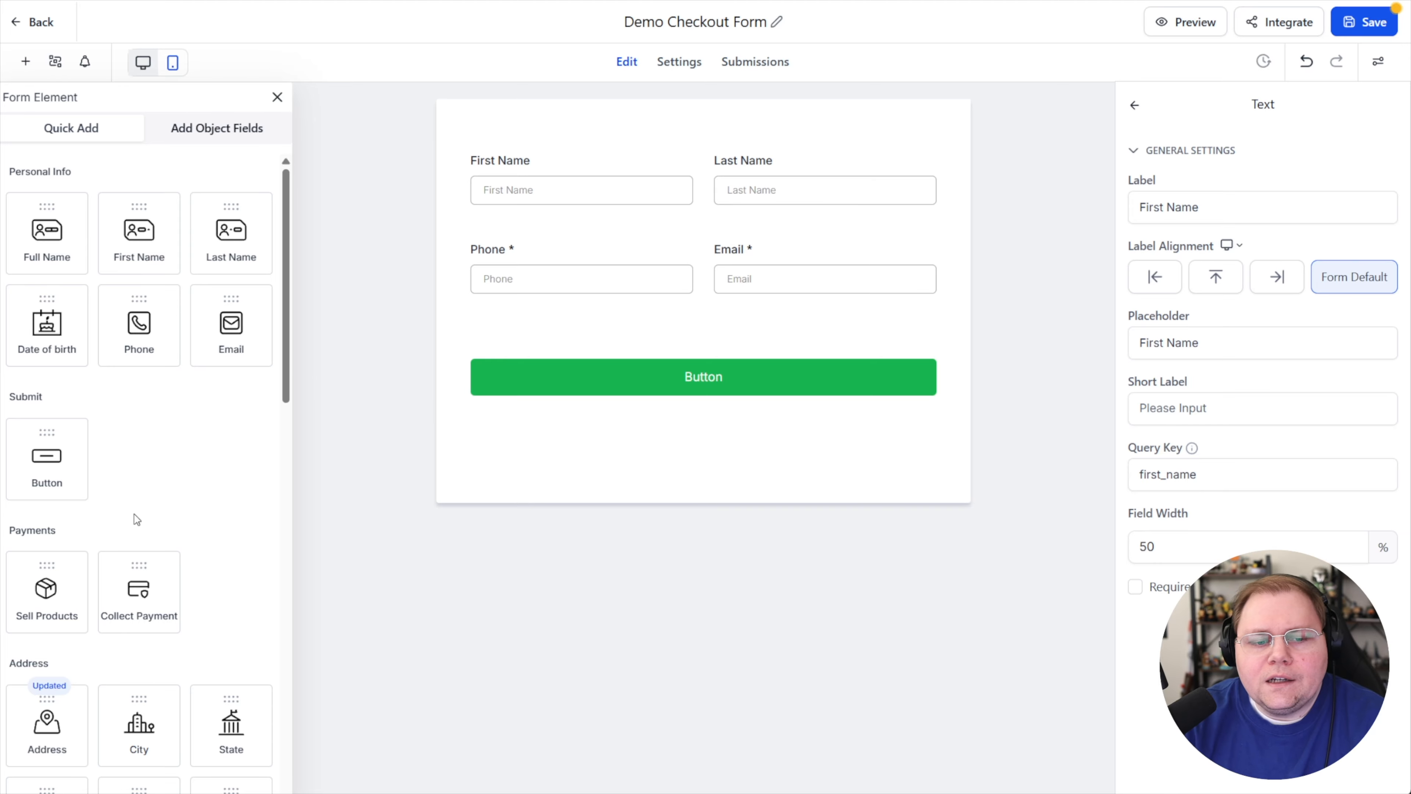
Place a Sell Products element above the submit button and add Special Fake Course to it as the main product.
{"action": "left_click_drag", "start_coordinate": [44, 590], "coordinate": [739, 339]}
{"action": "left_click", "coordinate": [651, 362]}
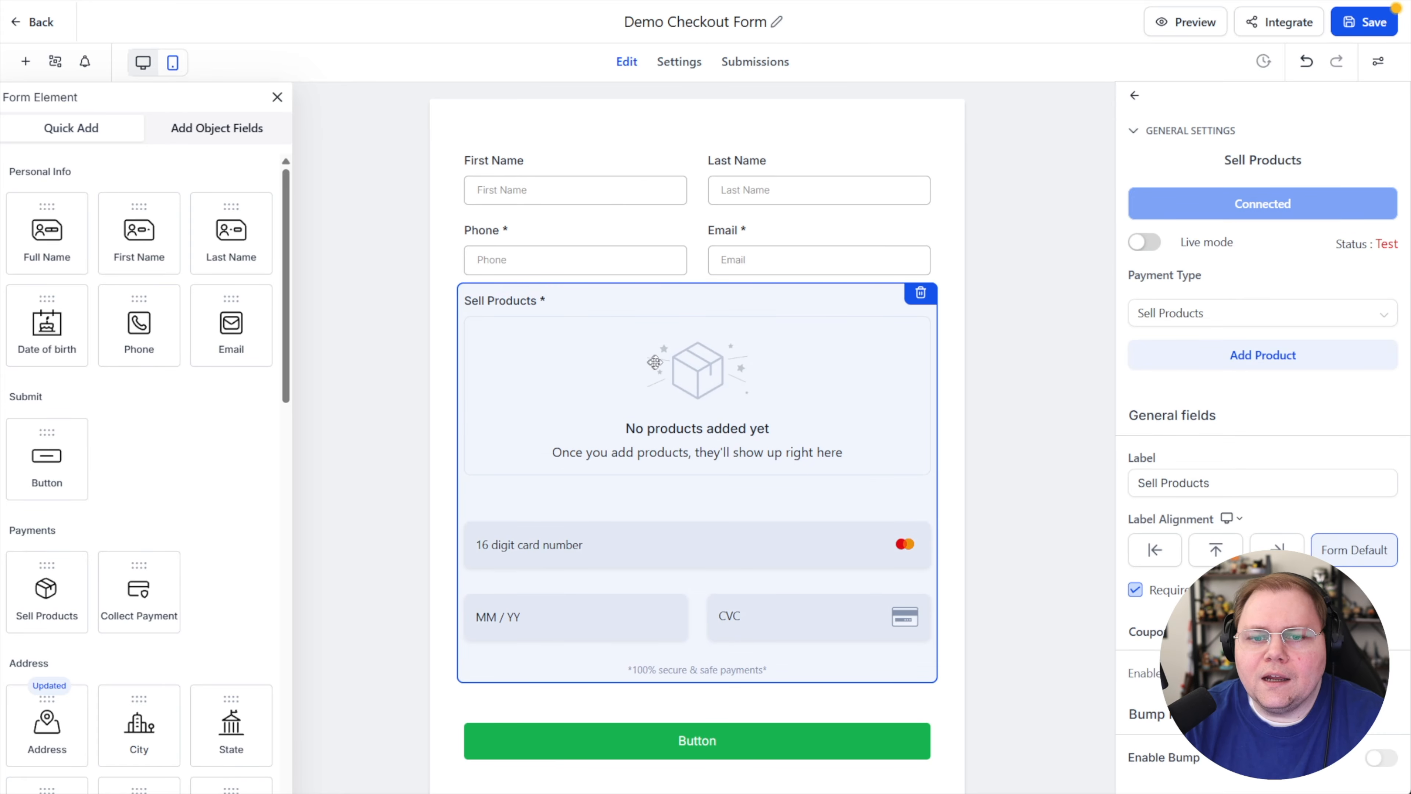
{"action": "left_click", "coordinate": [1256, 355]}
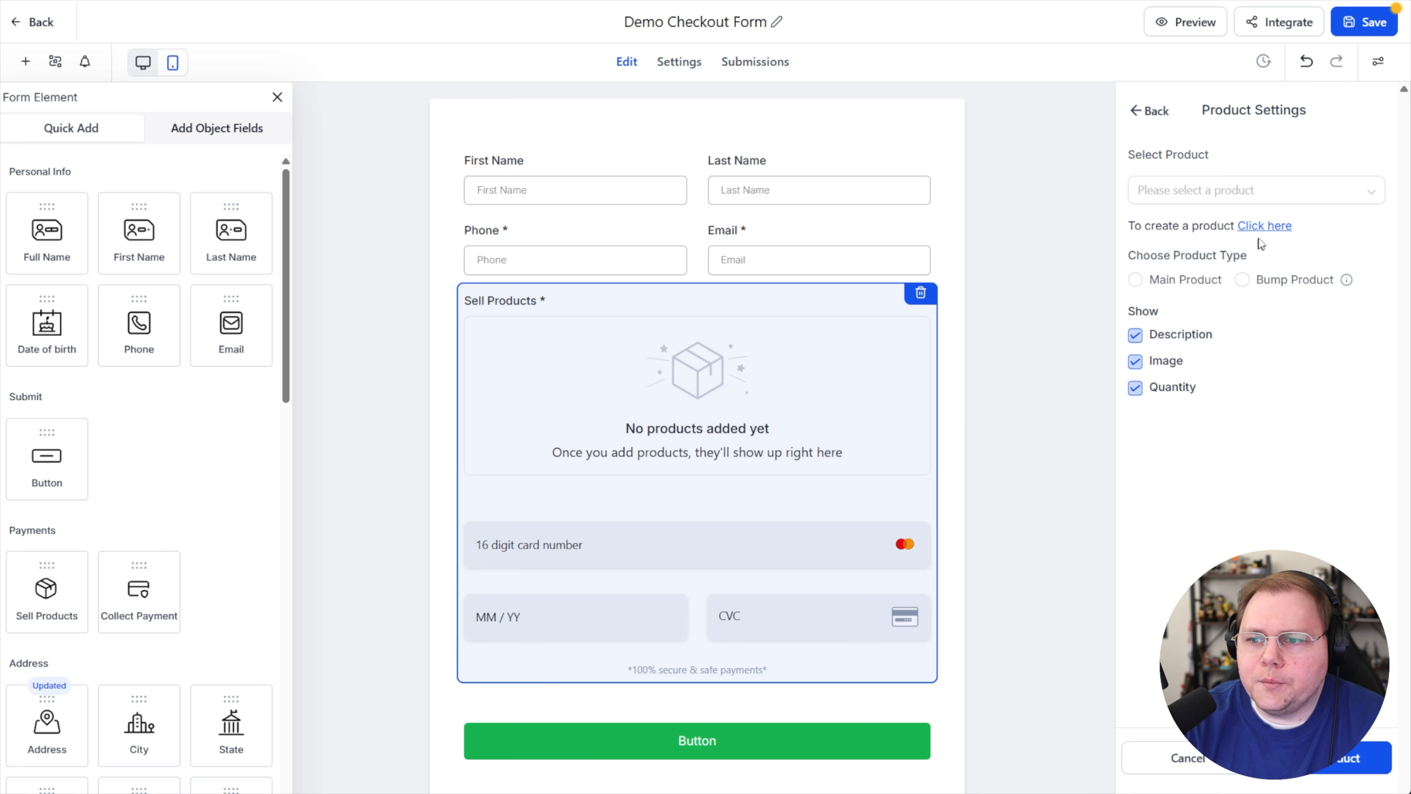
{"action": "left_click", "coordinate": [1227, 190]}
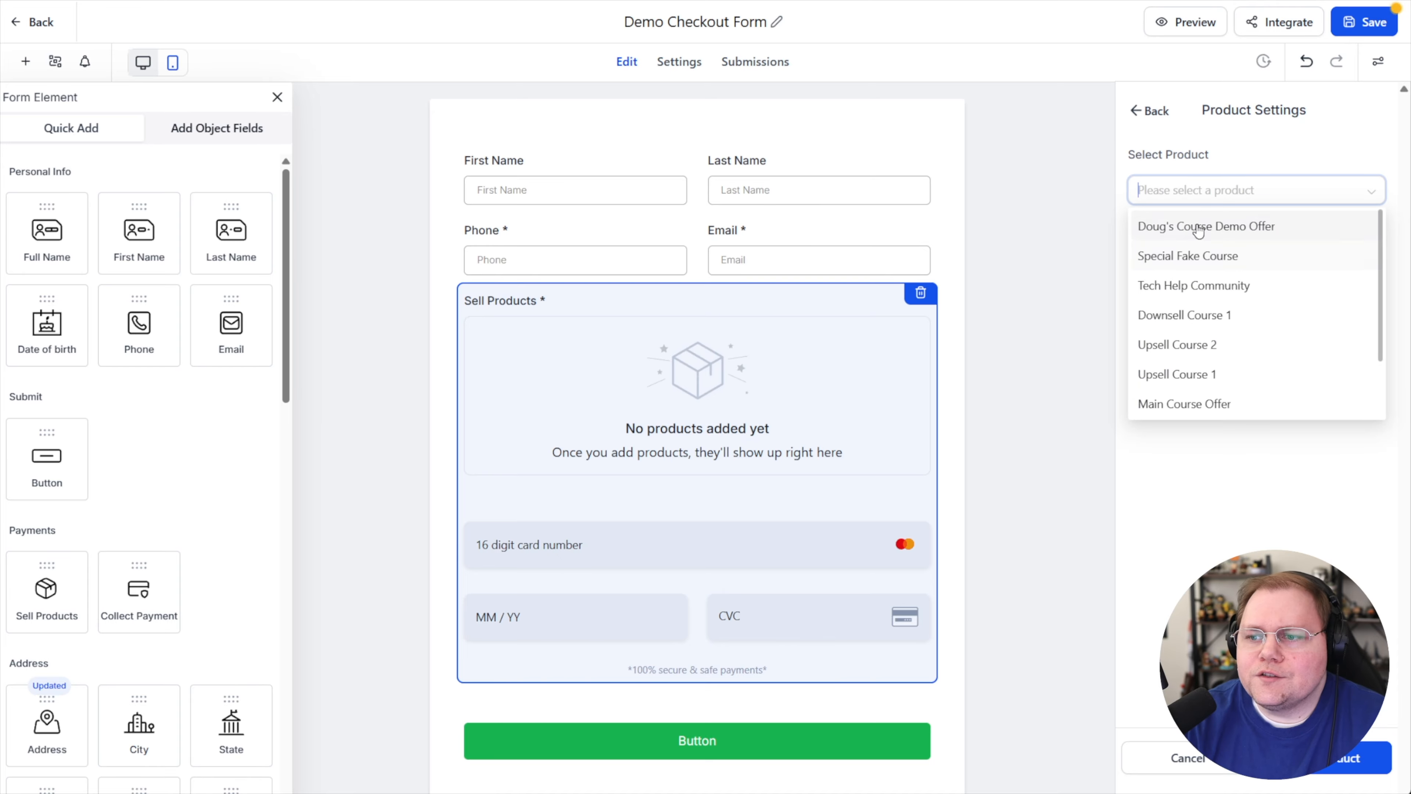
{"action": "left_click", "coordinate": [1189, 255]}
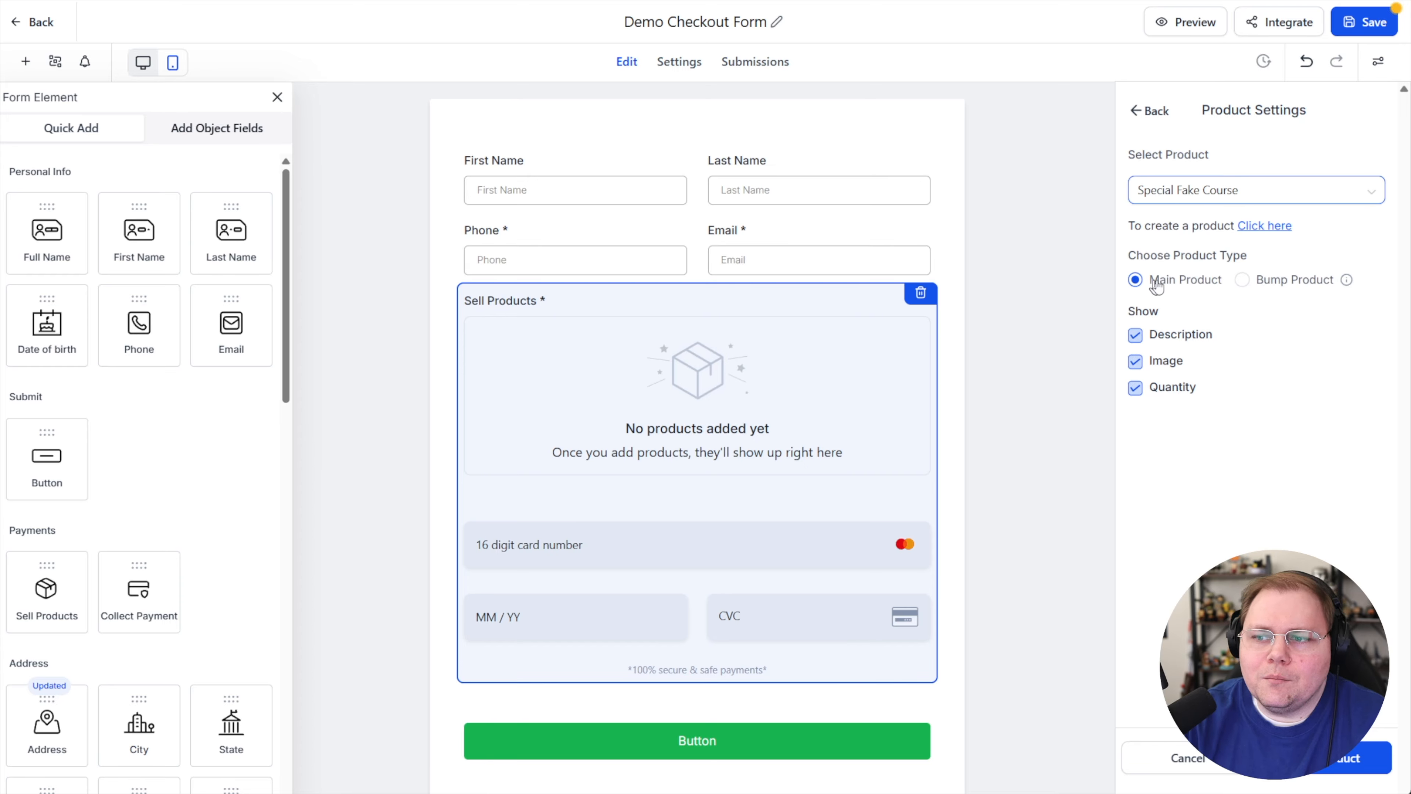
{"action": "left_click", "coordinate": [1326, 758]}
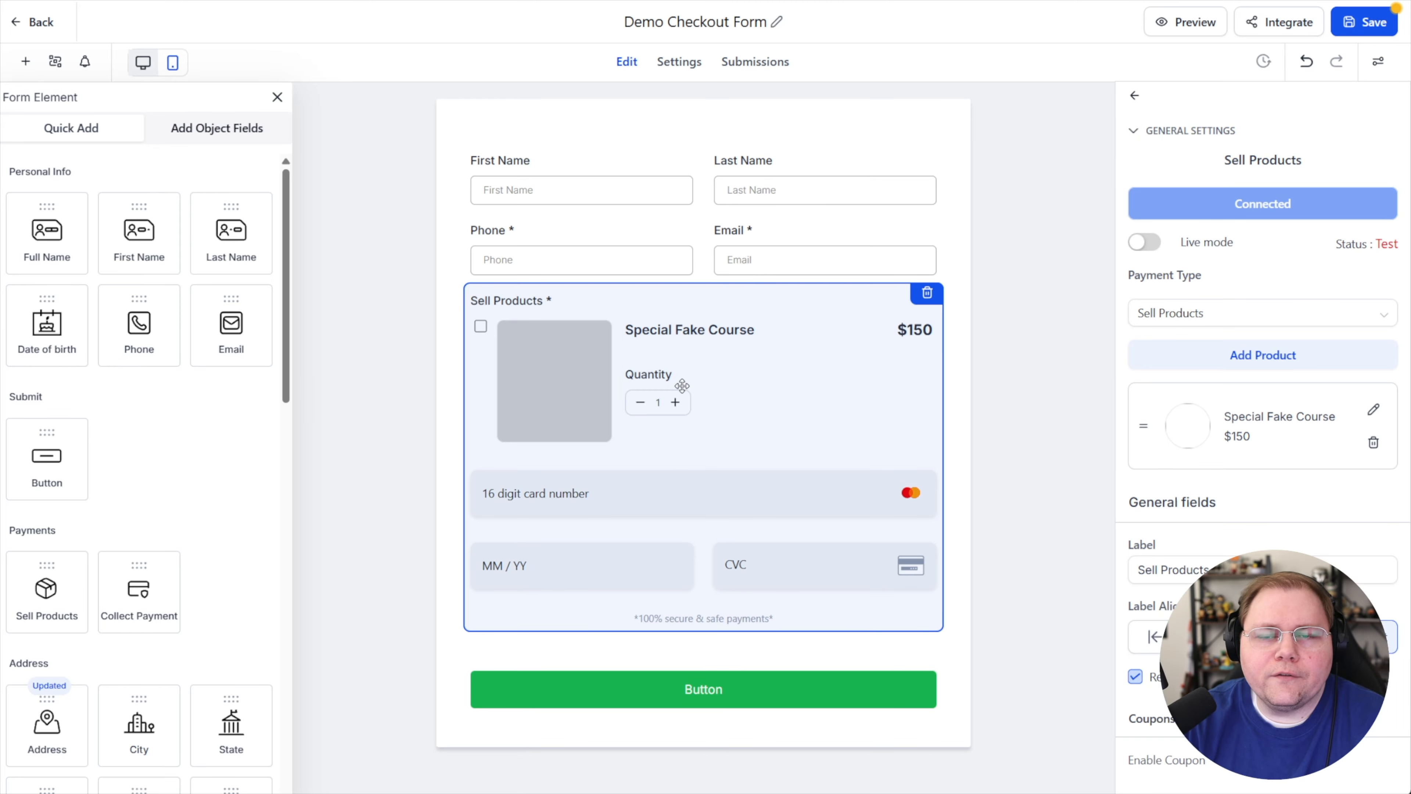
Turn off the quantity display for Special Fake Course in the Sell Products element and save its product settings.
{"action": "left_click", "coordinate": [1374, 413]}
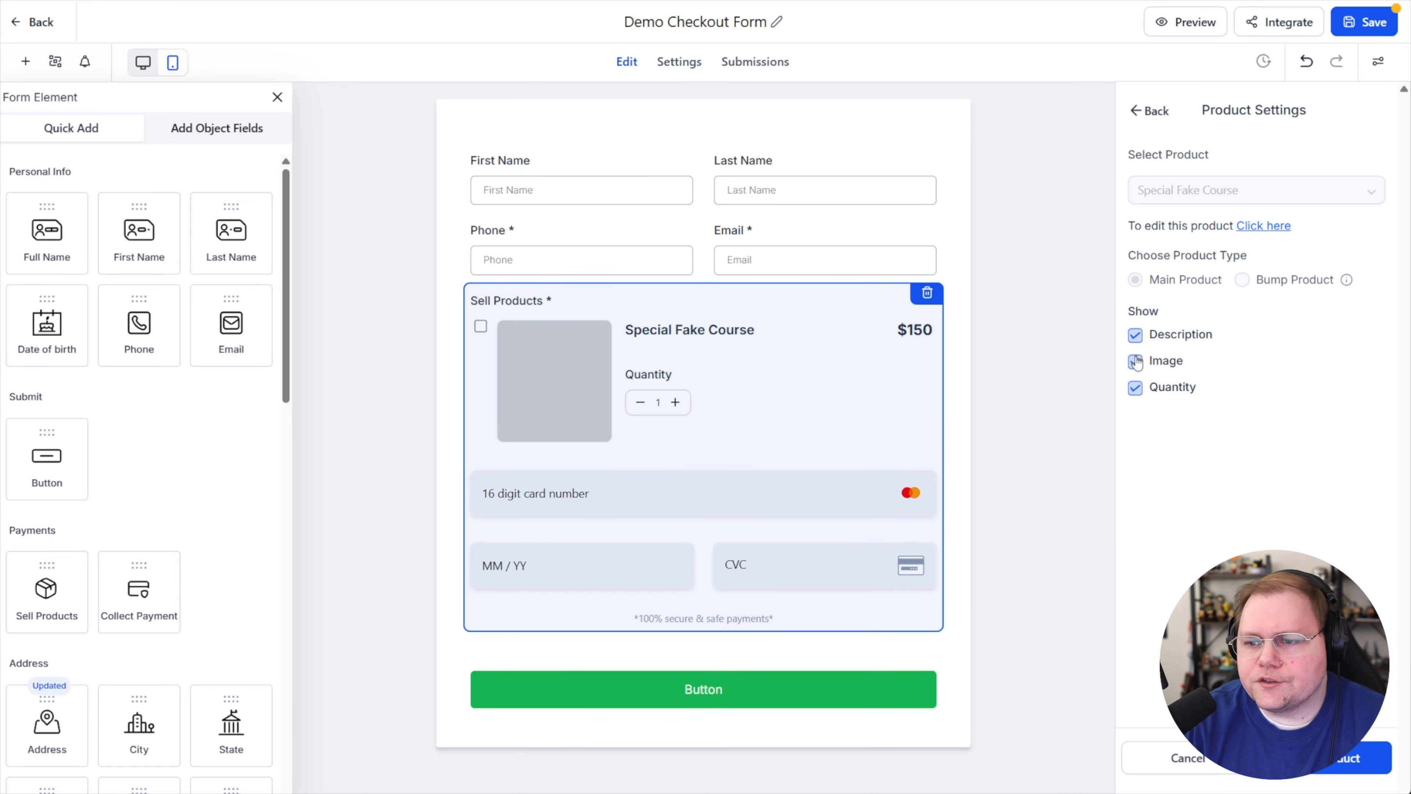
{"action": "left_click", "coordinate": [1137, 388]}
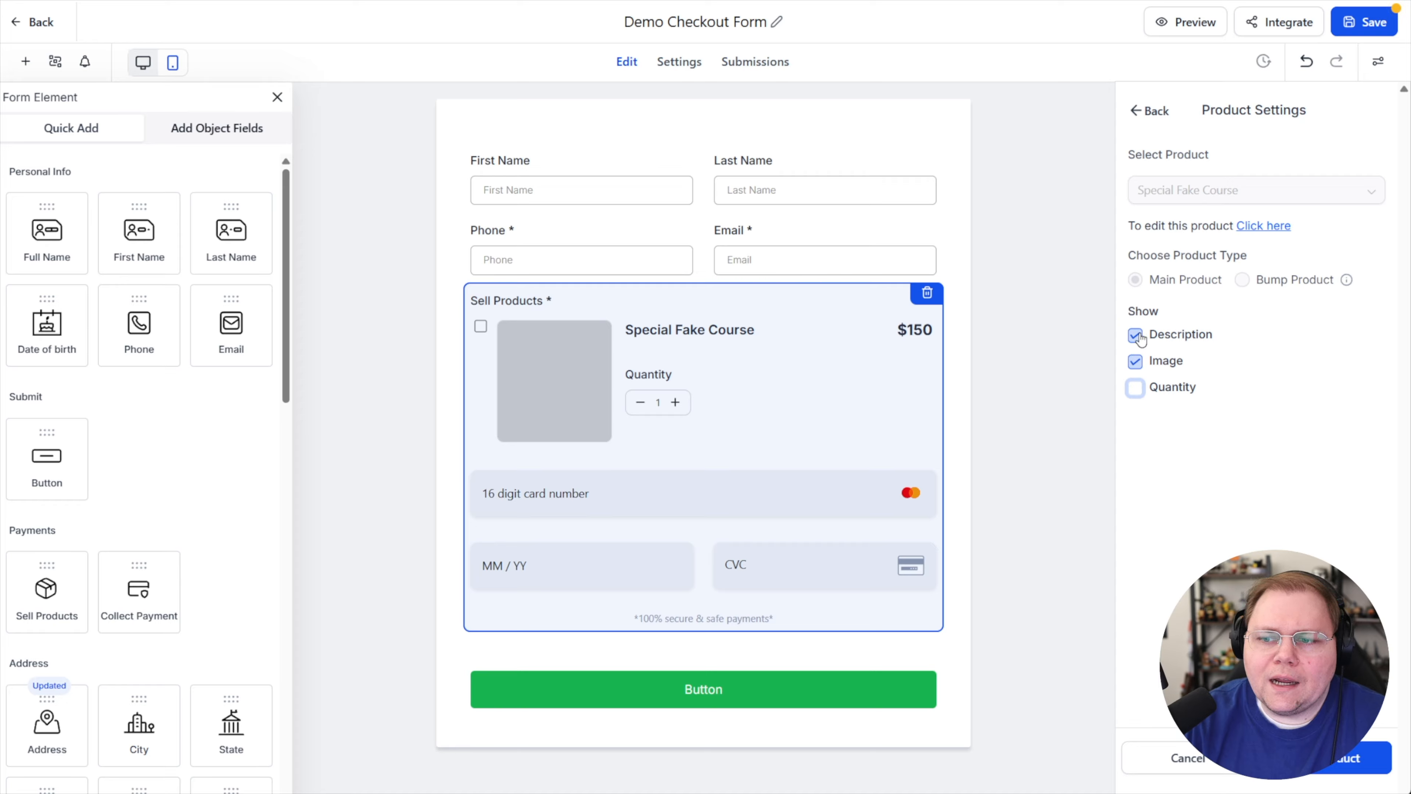
{"action": "left_click", "coordinate": [1175, 466]}
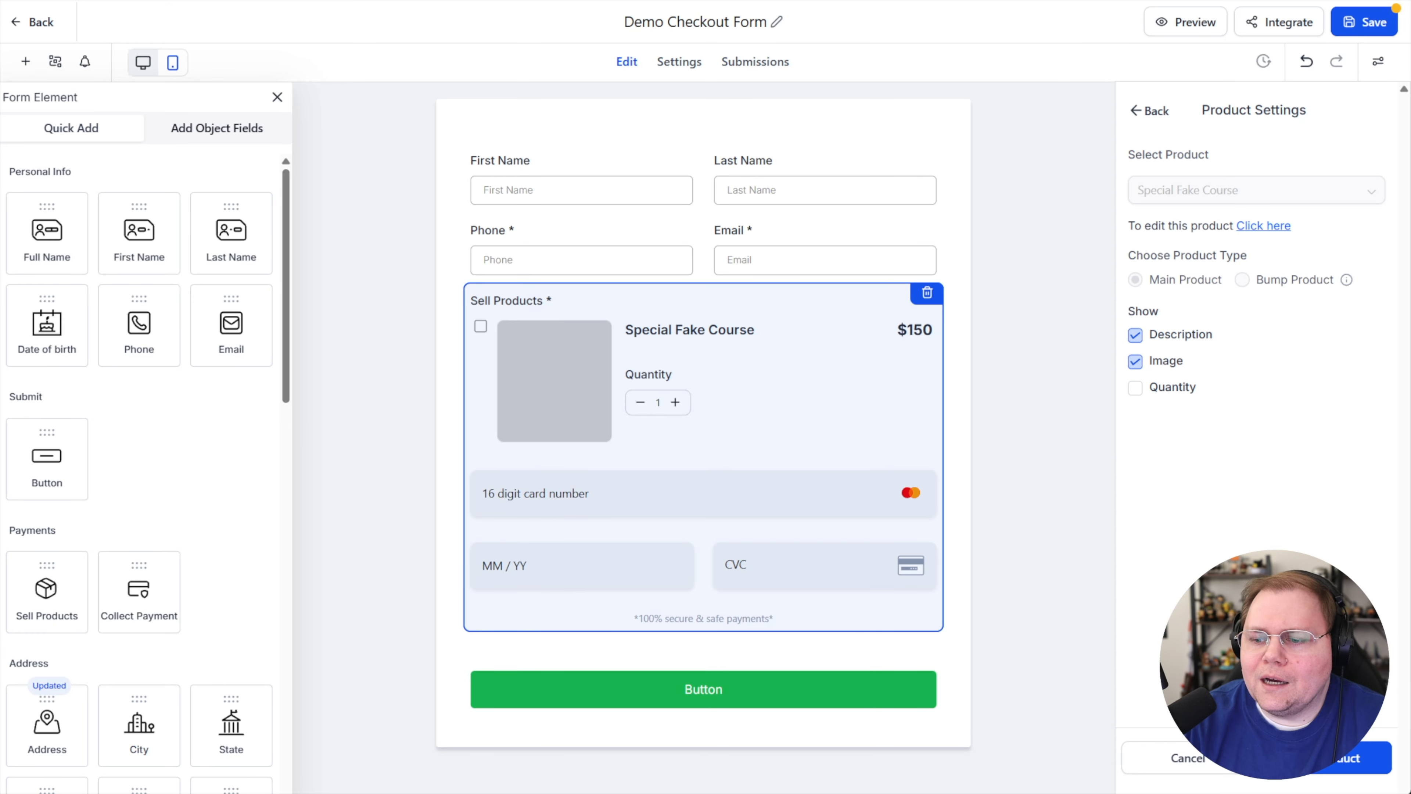
{"action": "left_click", "coordinate": [1322, 767]}
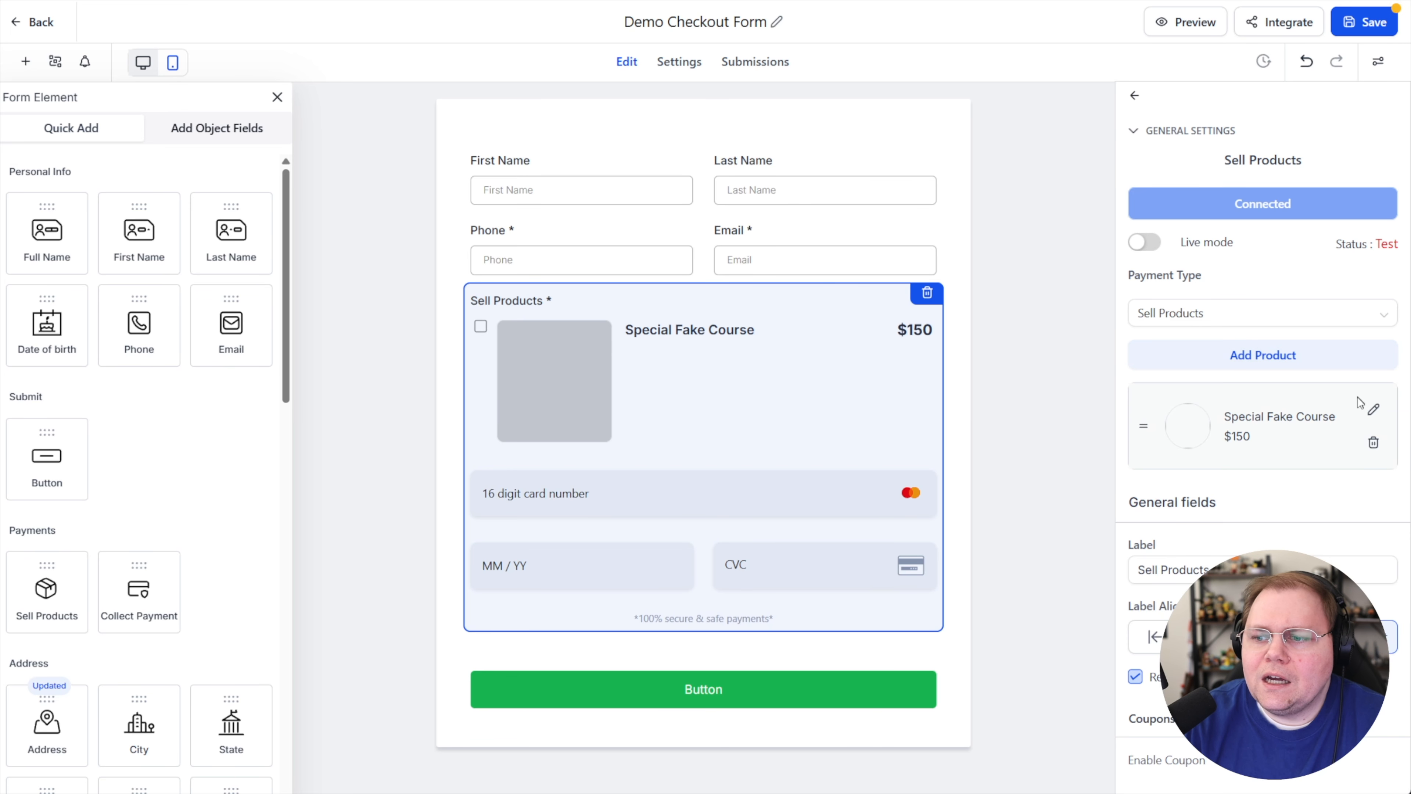
Describe Special Fake Course as "This is a really great fake course you can buy from" plus the seller's first name, and save the product.
{"action": "left_click", "coordinate": [1373, 410]}
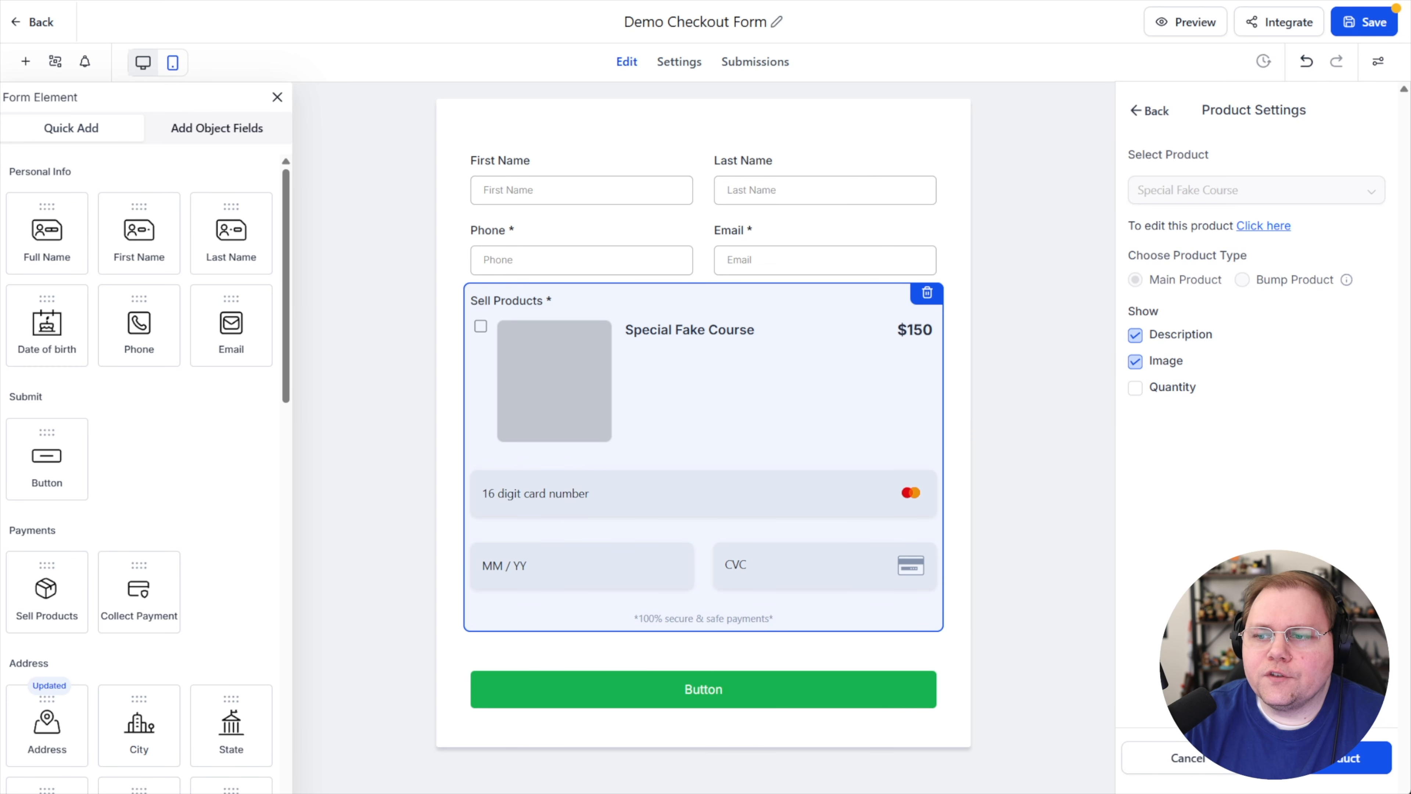
{"action": "left_click", "coordinate": [1263, 227]}
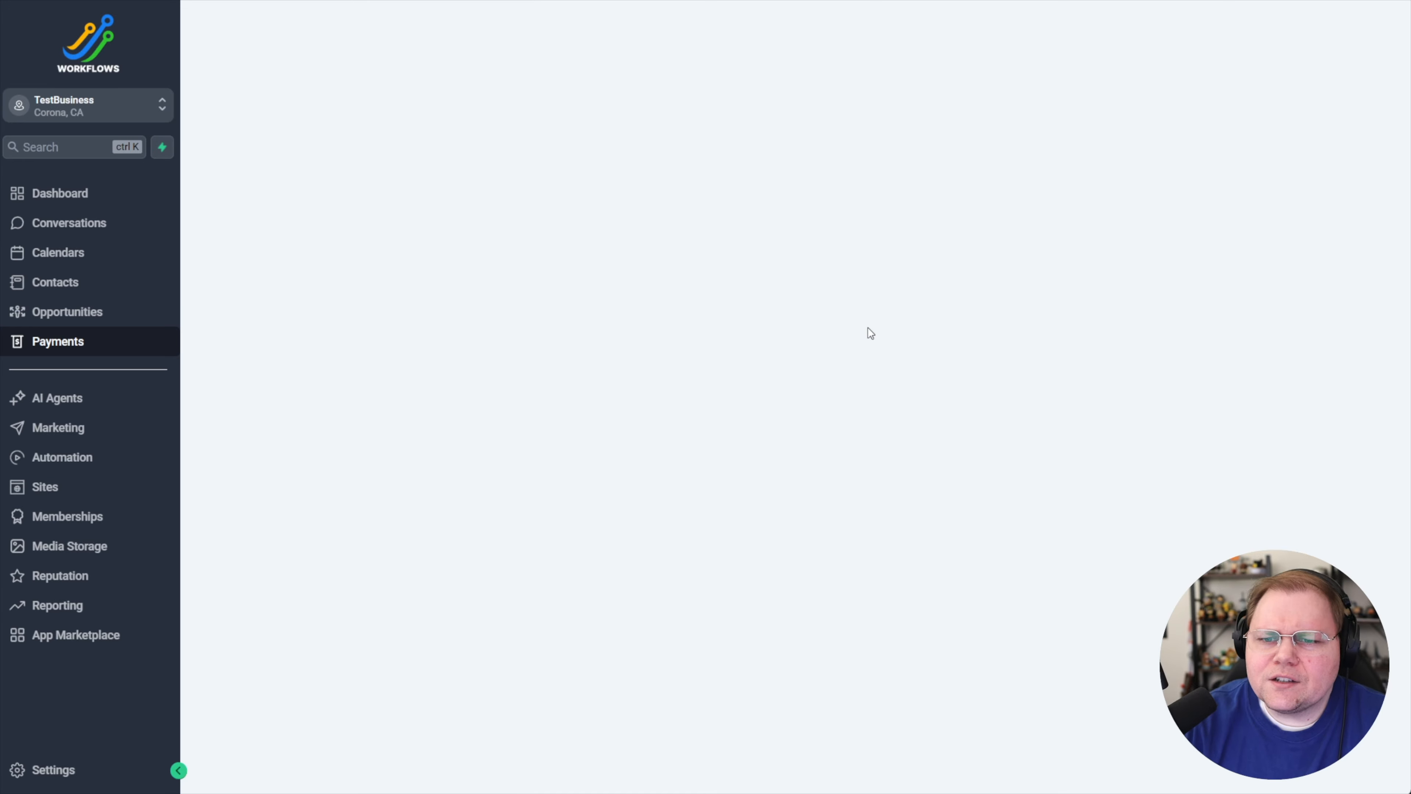
{"action": "scroll", "coordinate": [689, 311], "scroll_direction": "down", "scroll_amount": 2}
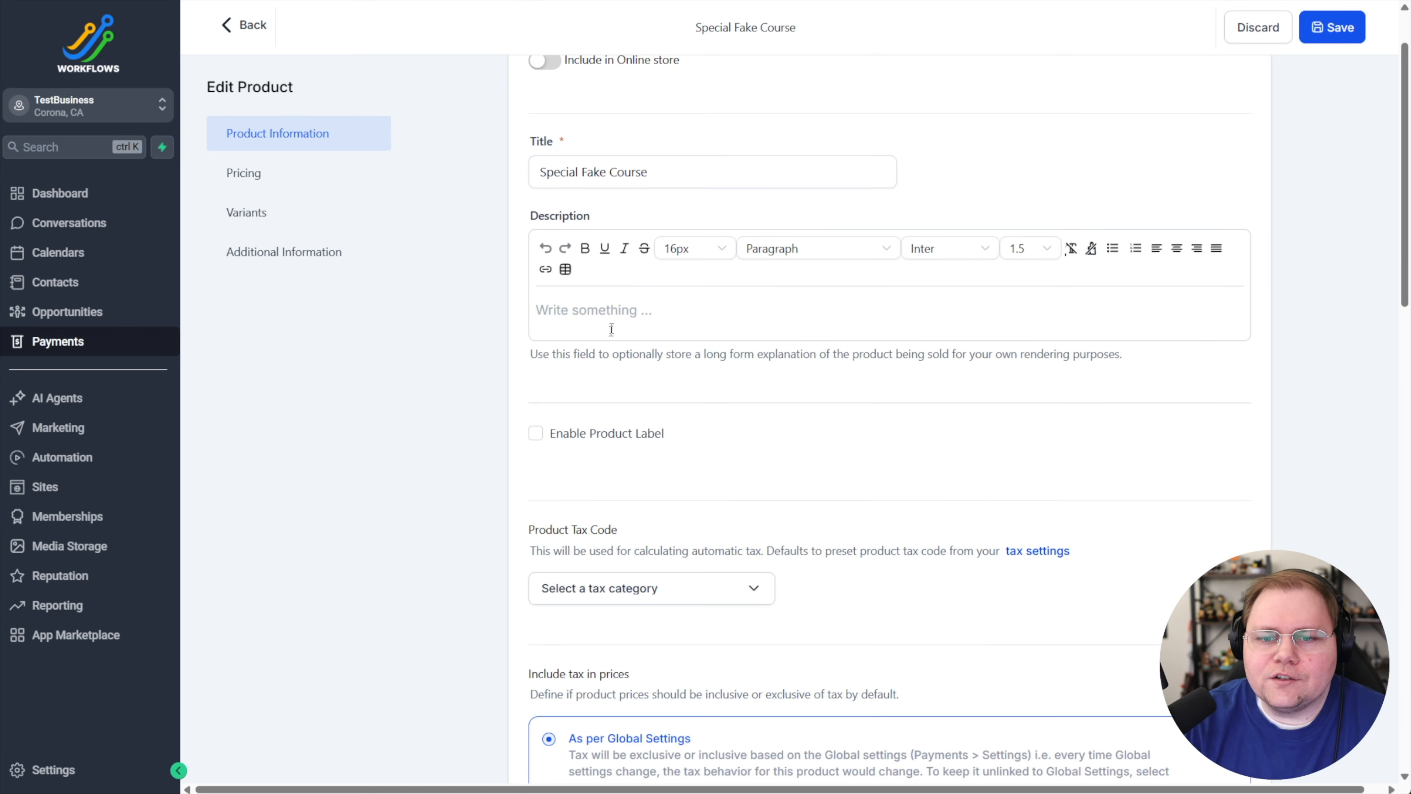
{"action": "type", "text": "This is a really great fake course you can buy from Doug!"}
{"action": "left_click", "coordinate": [1315, 39]}
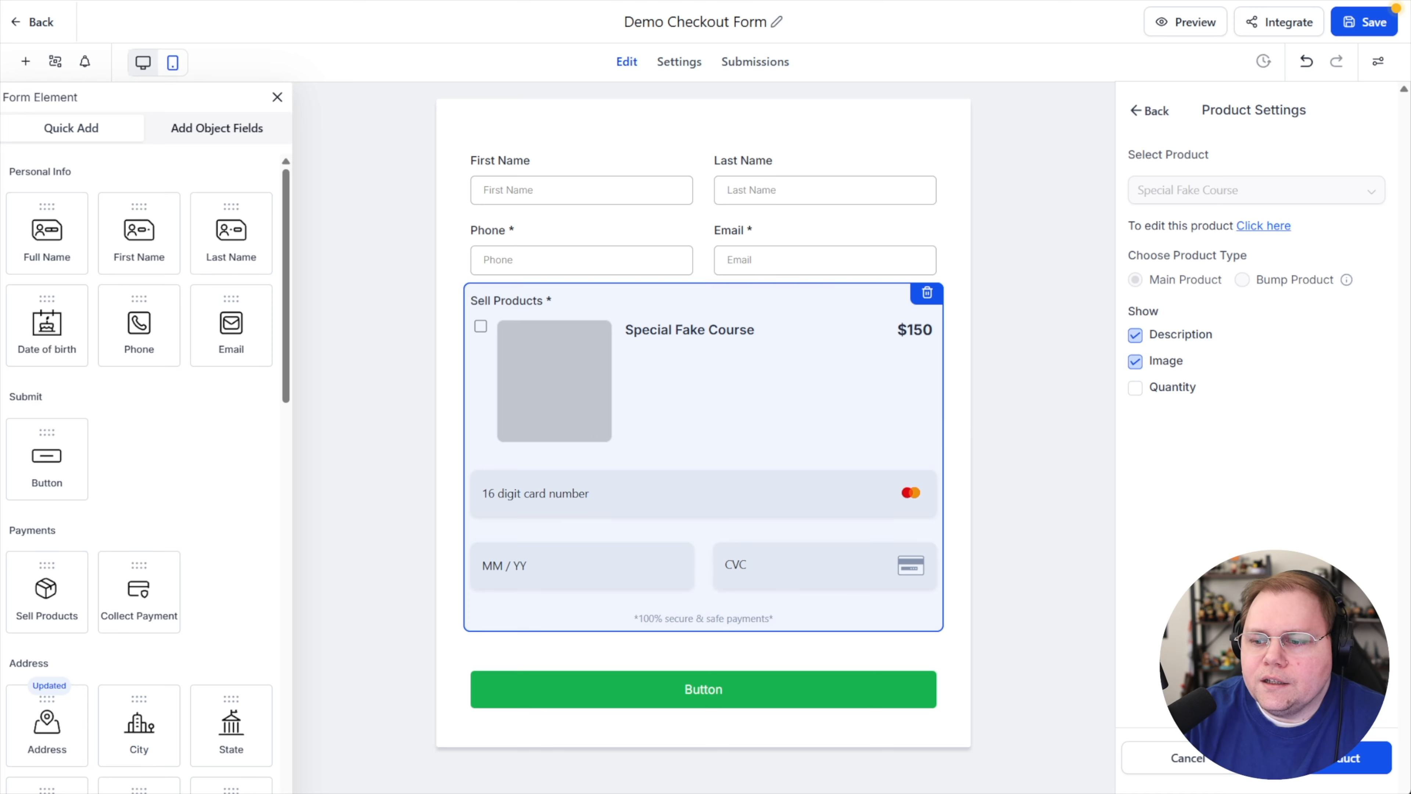
Save the product settings of Special Fake Course and save the checkout form.
{"action": "left_click", "coordinate": [1341, 762]}
{"action": "left_click", "coordinate": [987, 339]}
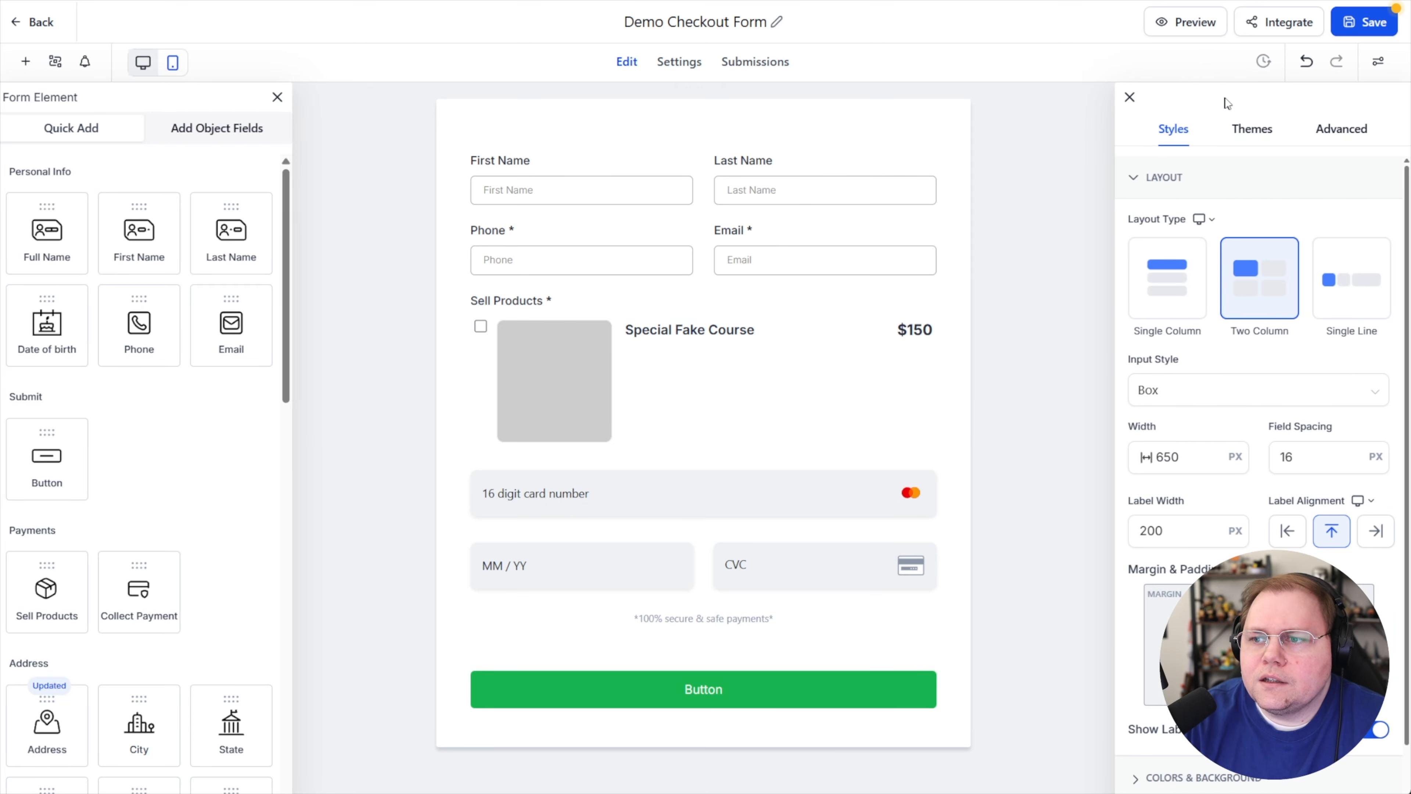
{"action": "left_click", "coordinate": [1370, 27]}
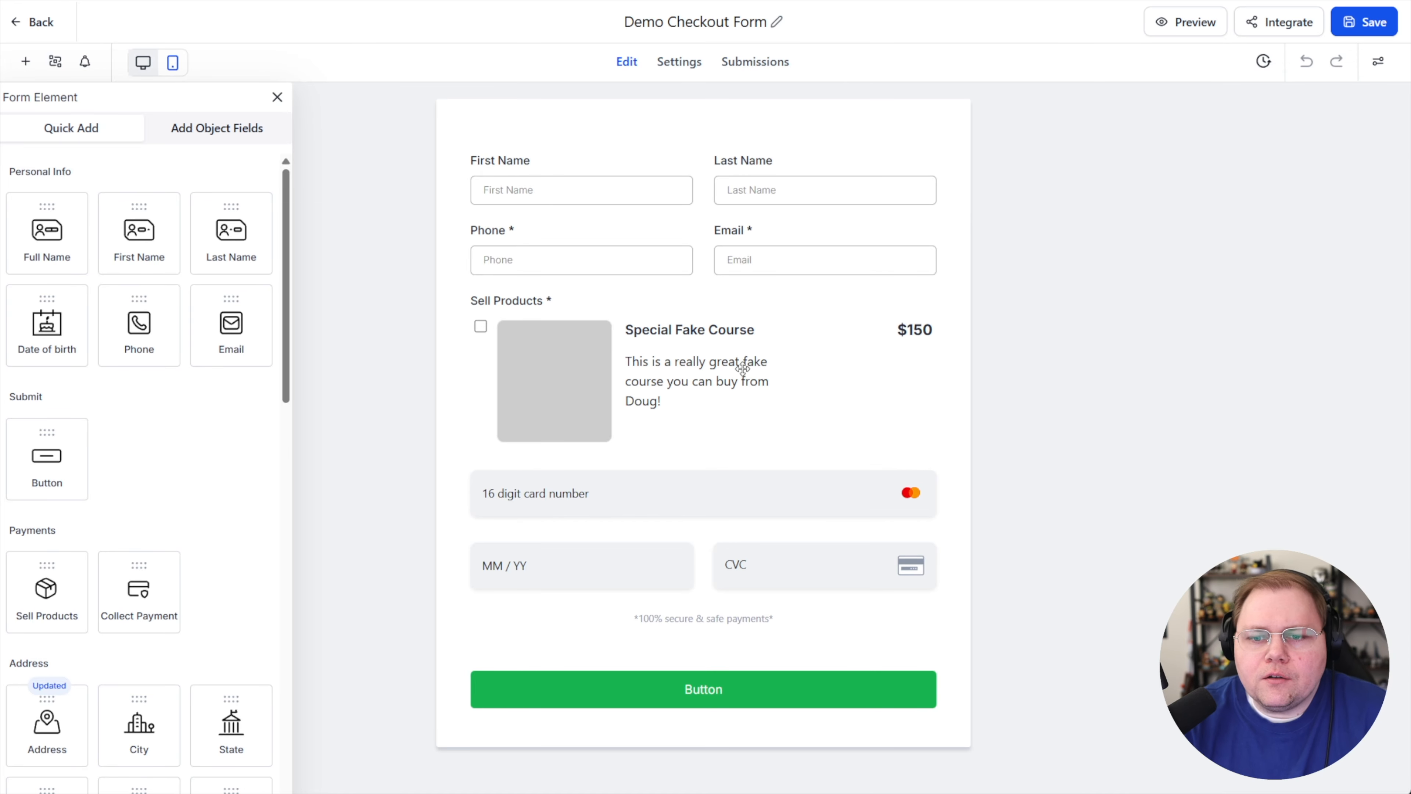
Choose Communities - Tech Help Community as a second product in the Sell Products element and set its type to Bump Product.
{"action": "left_click", "coordinate": [830, 389]}
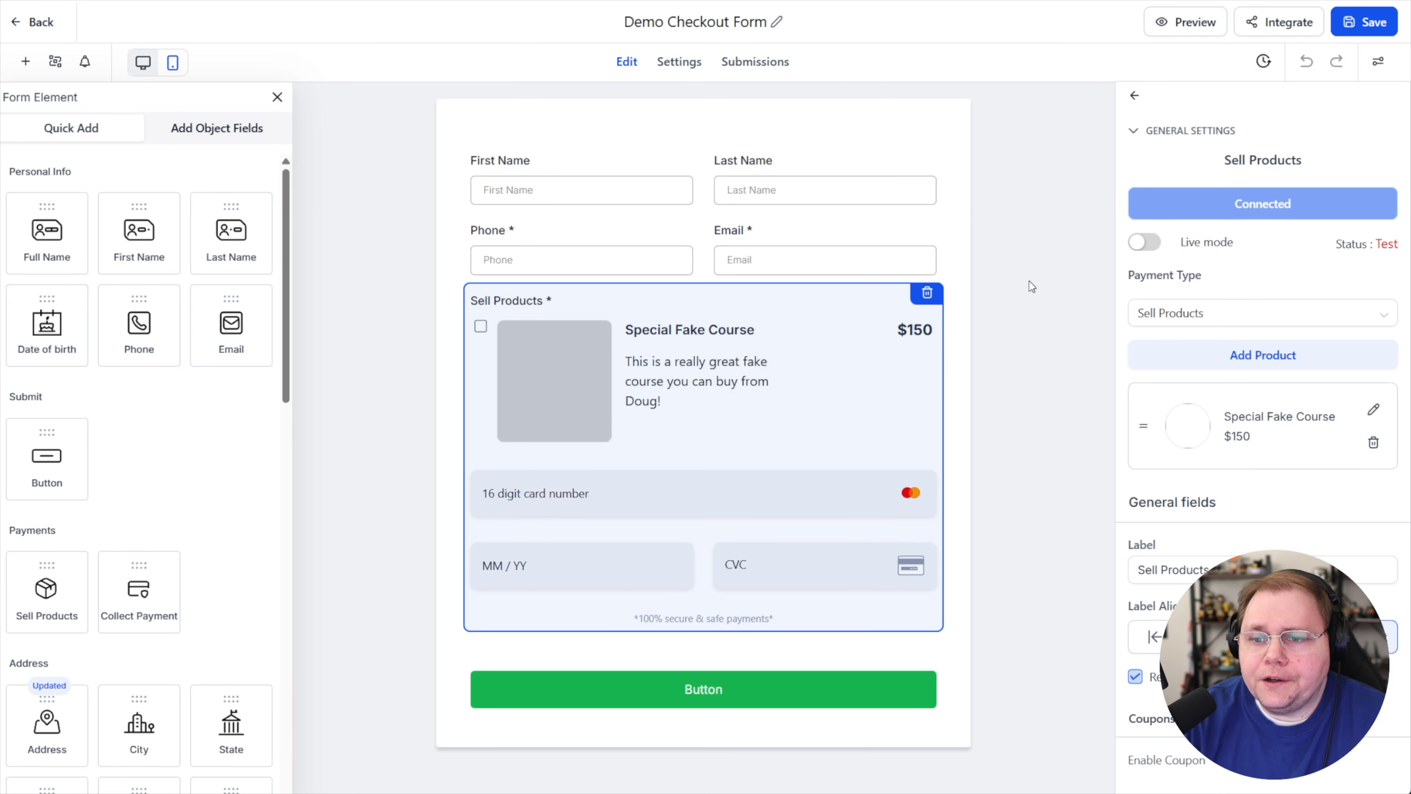
{"action": "left_click", "coordinate": [1219, 362]}
{"action": "left_click", "coordinate": [1200, 190]}
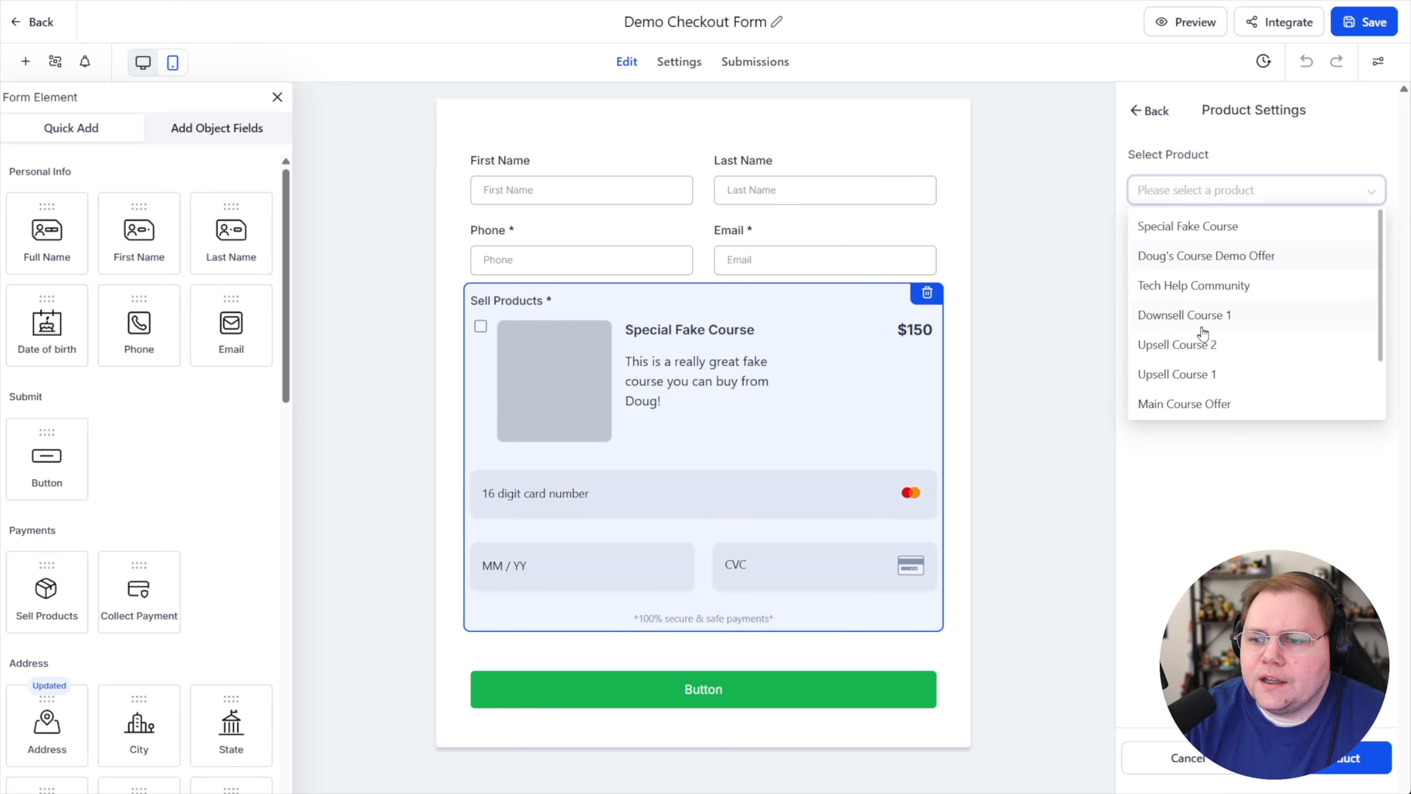
{"action": "scroll", "coordinate": [1202, 403], "scroll_direction": "down", "scroll_amount": 1}
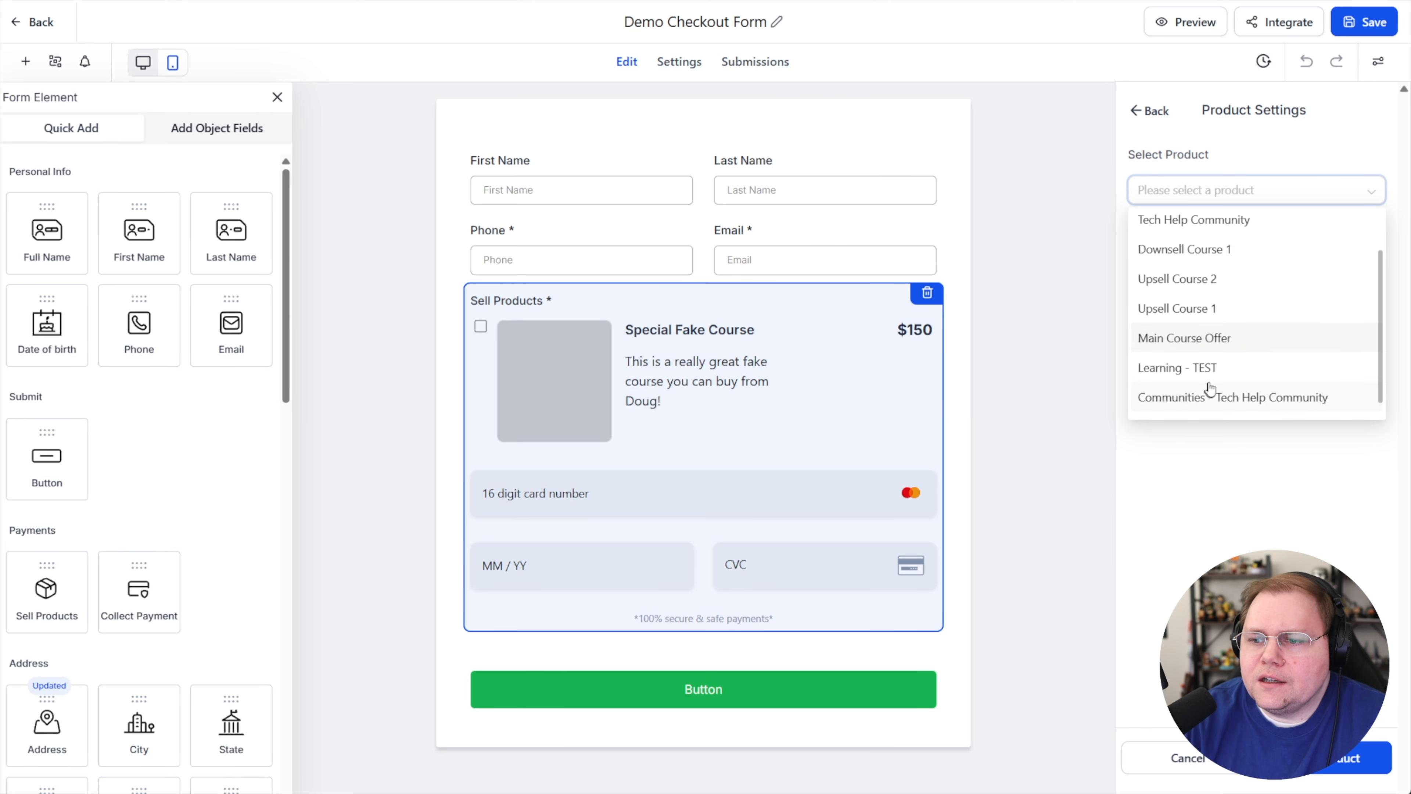
{"action": "left_click", "coordinate": [1226, 398]}
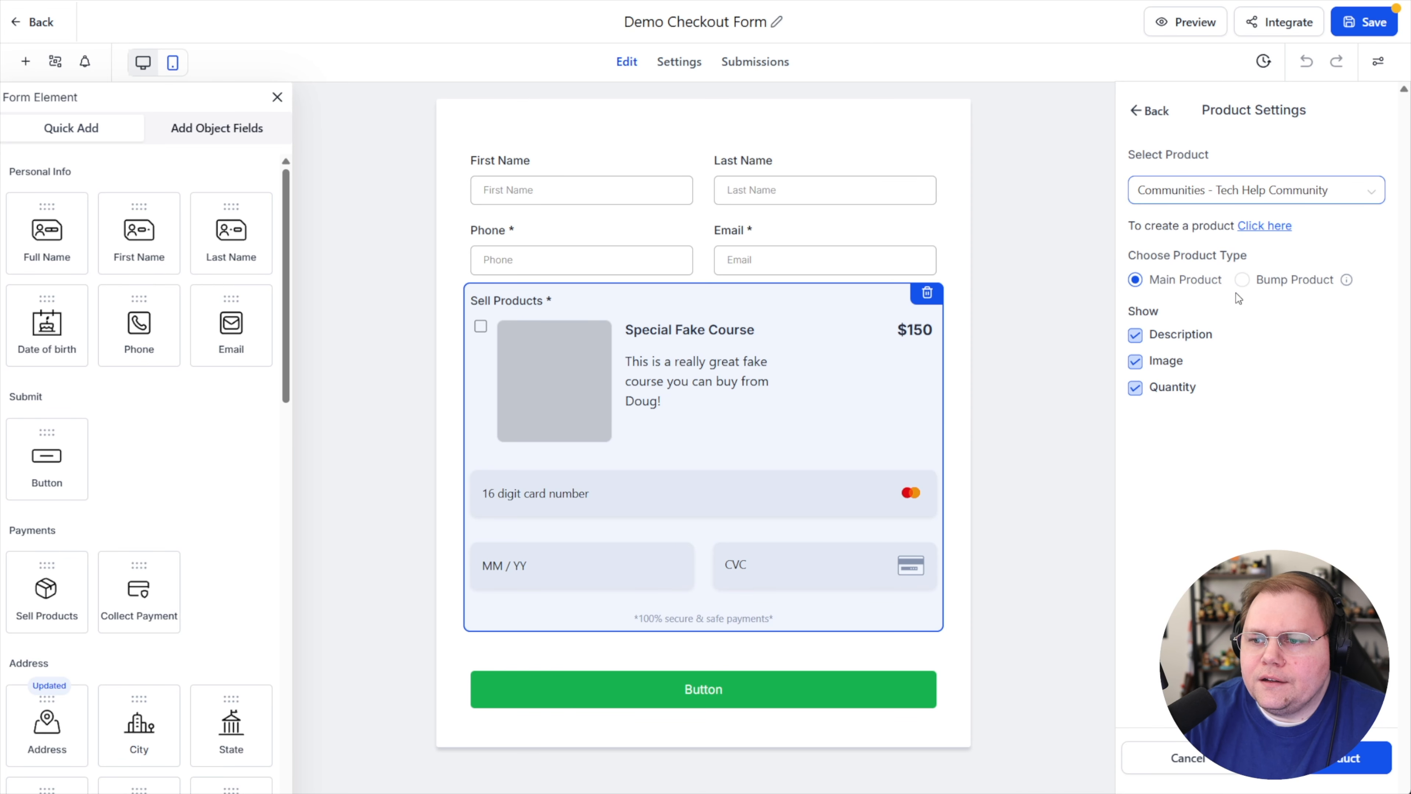
{"action": "left_click", "coordinate": [1245, 280]}
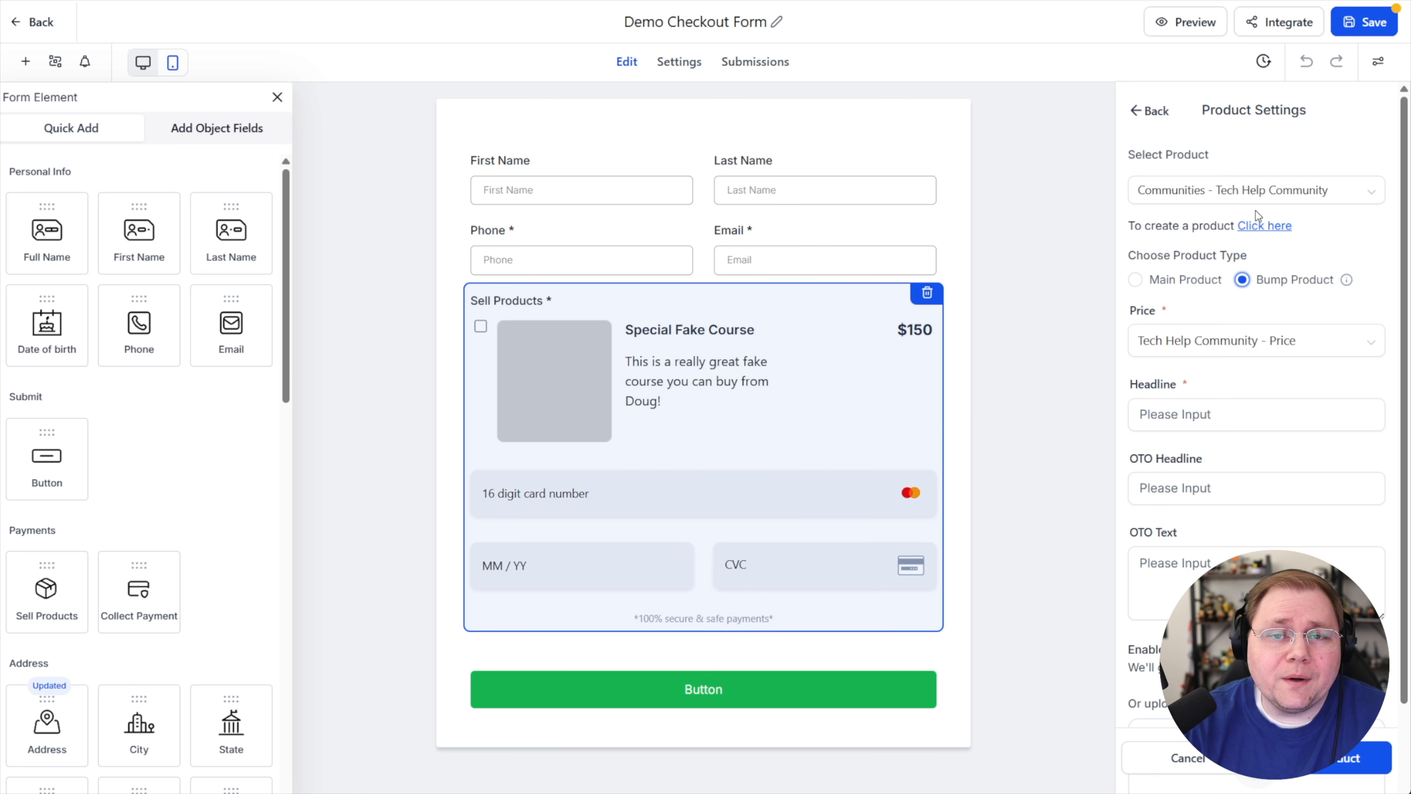
Set the bump product's headline to "Join the Convology Tech Help Community!" and its OTO headline to "HUGE DISCOUNT!".
{"action": "left_click", "coordinate": [1205, 413]}
{"action": "type", "text": "Join the Convology Tech Help Community!"}
{"action": "key", "text": "Tab"}
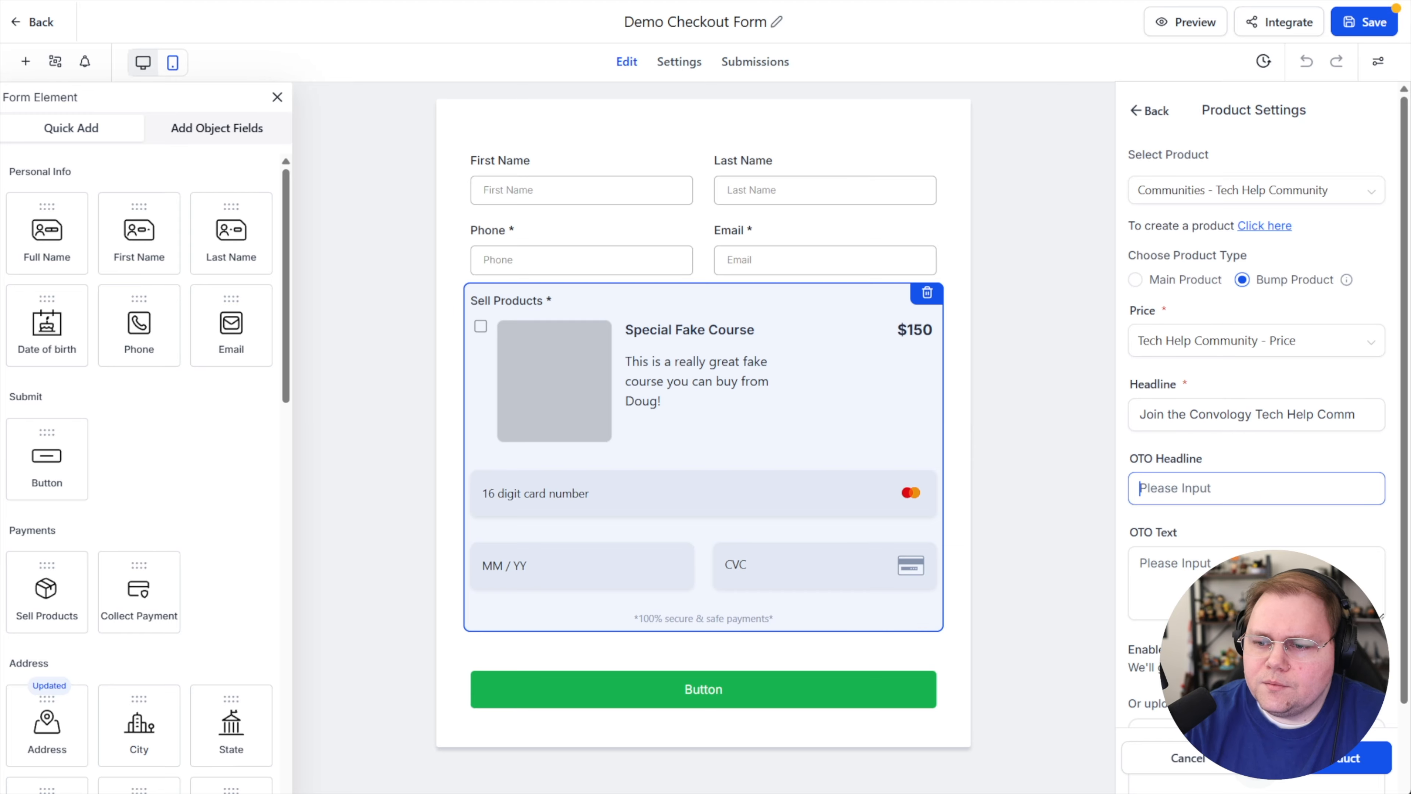
{"action": "type", "text": "HUGE DISCOUNT!"}
{"action": "key", "text": "Tab"}
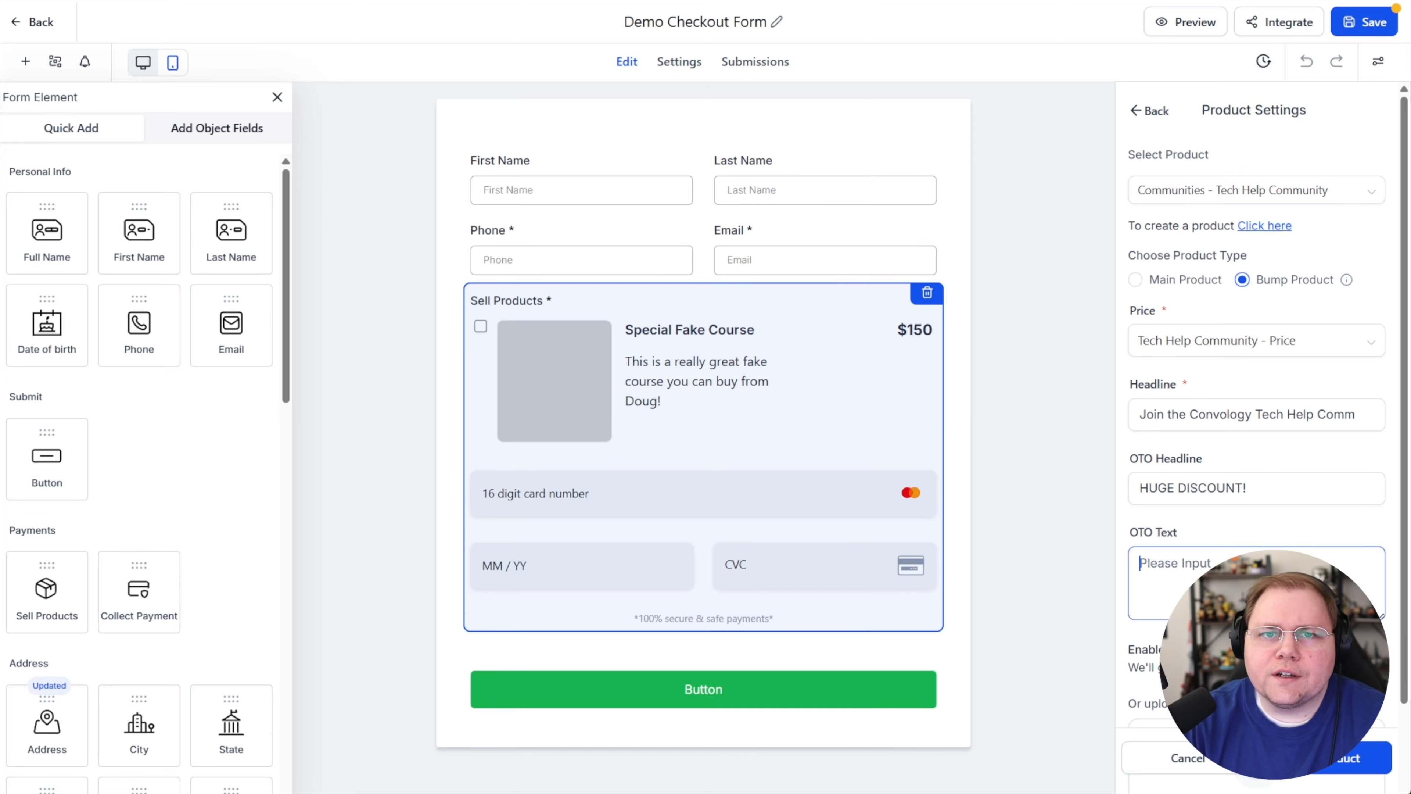
Set the OTO text to "Get help with your tech stack and HighLevel in Convology+!" and save the bump product.
{"action": "type", "text": "Get help with your tech stack and HighLevel in Convology+!"}
{"action": "scroll", "coordinate": [1281, 519], "scroll_direction": "down", "scroll_amount": 2}
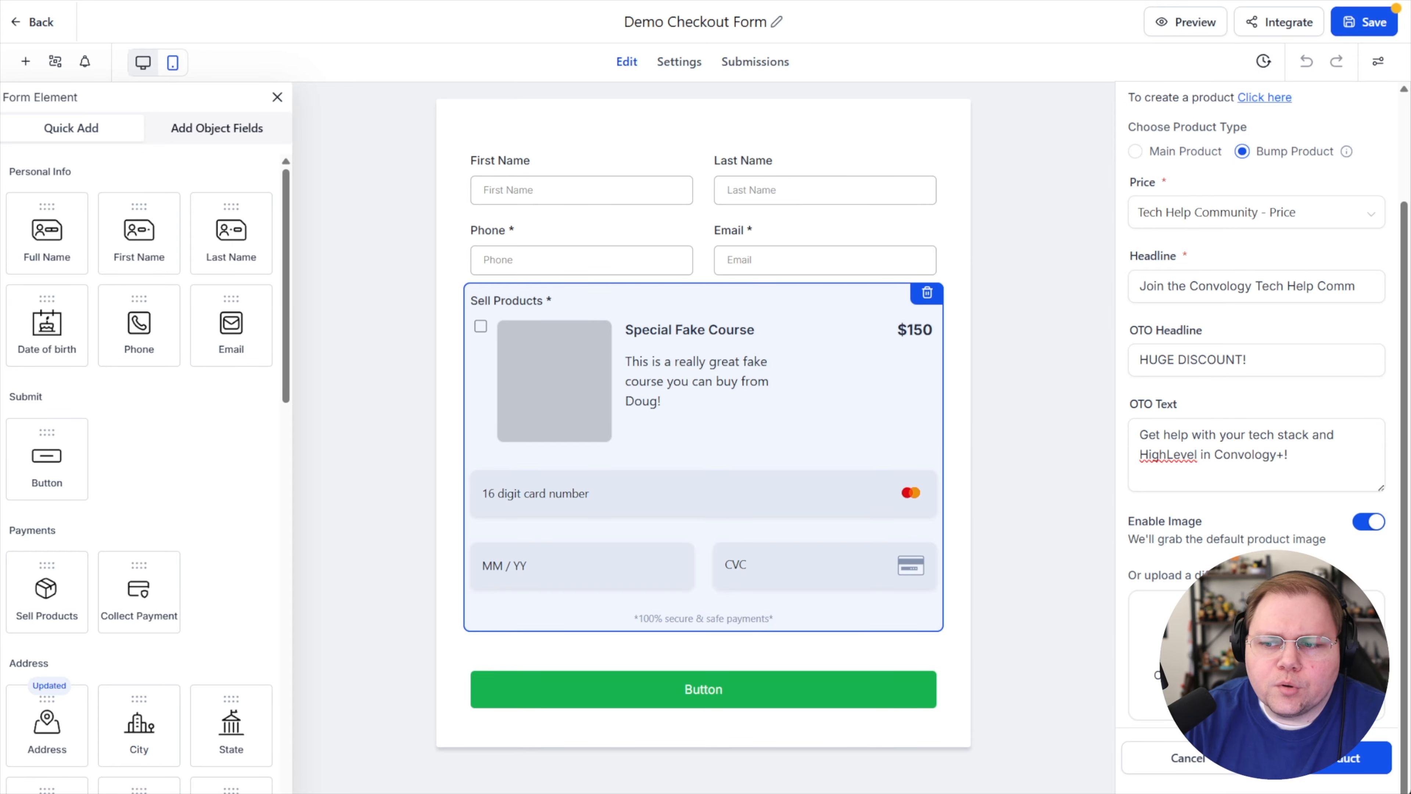
{"action": "scroll", "coordinate": [1283, 639], "scroll_direction": "up", "scroll_amount": 2}
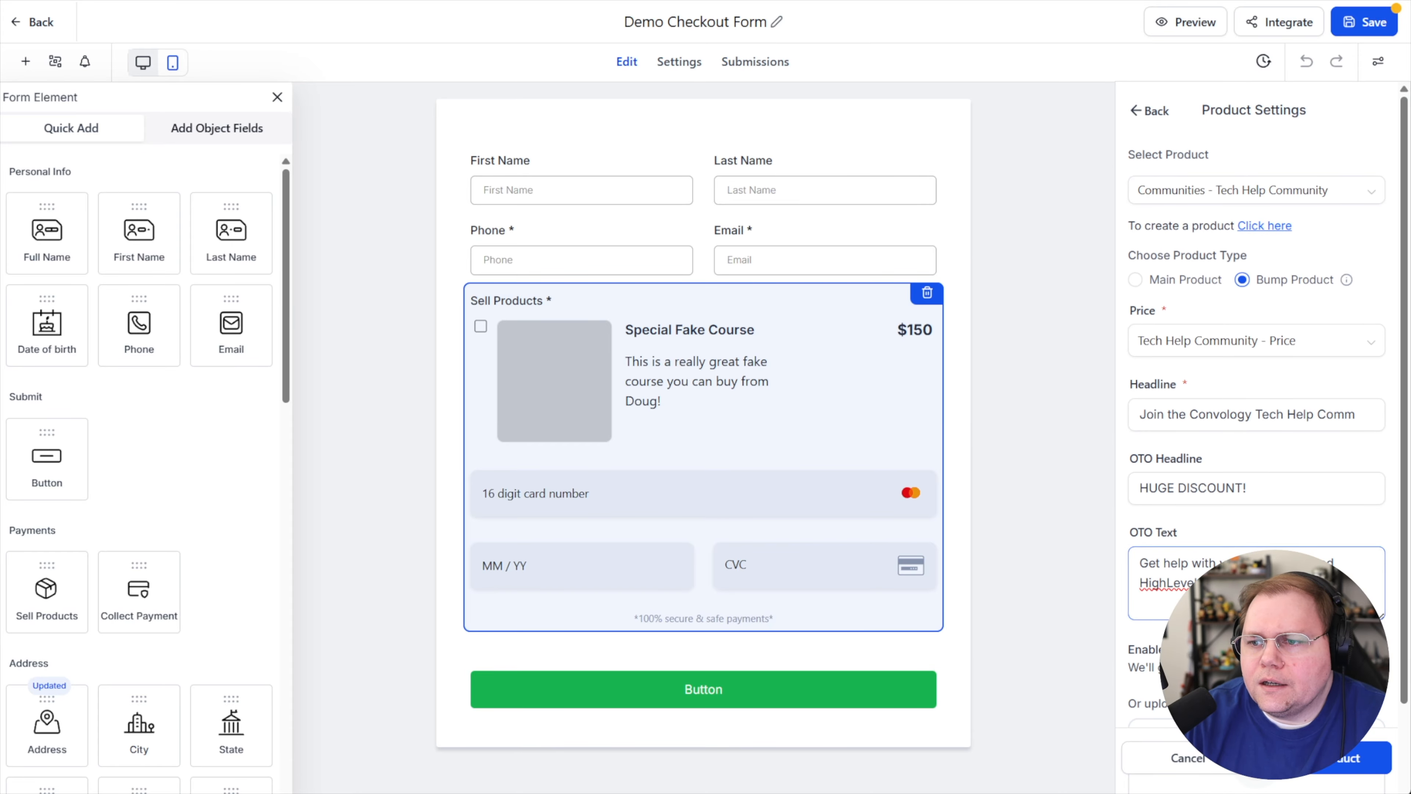
{"action": "left_click", "coordinate": [1326, 762]}
{"action": "scroll", "coordinate": [980, 479], "scroll_direction": "down", "scroll_amount": 1}
{"action": "left_click", "coordinate": [988, 431]}
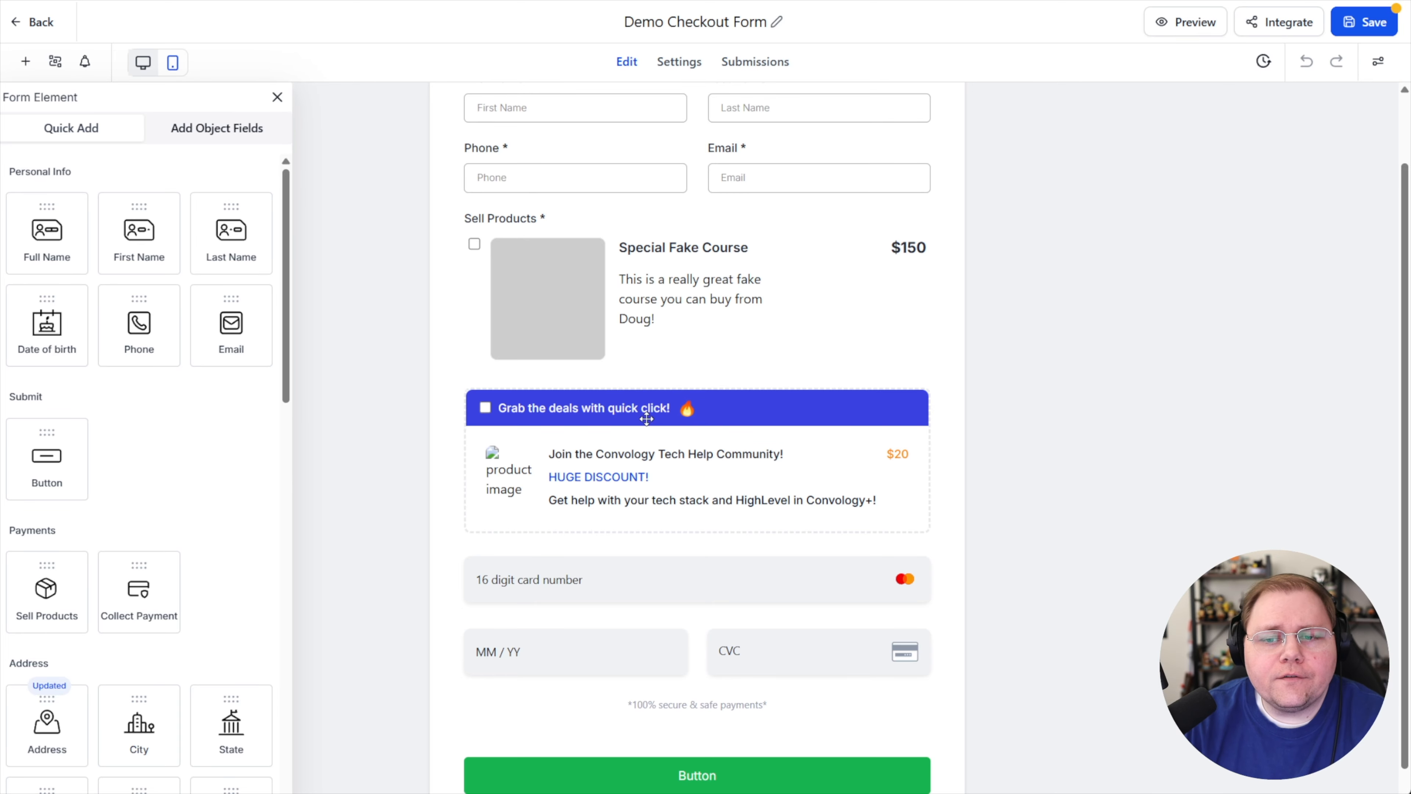
Try a Multi Line text field above the Sell Products element and delete it.
{"action": "scroll", "coordinate": [1000, 431], "scroll_direction": "up", "scroll_amount": 2}
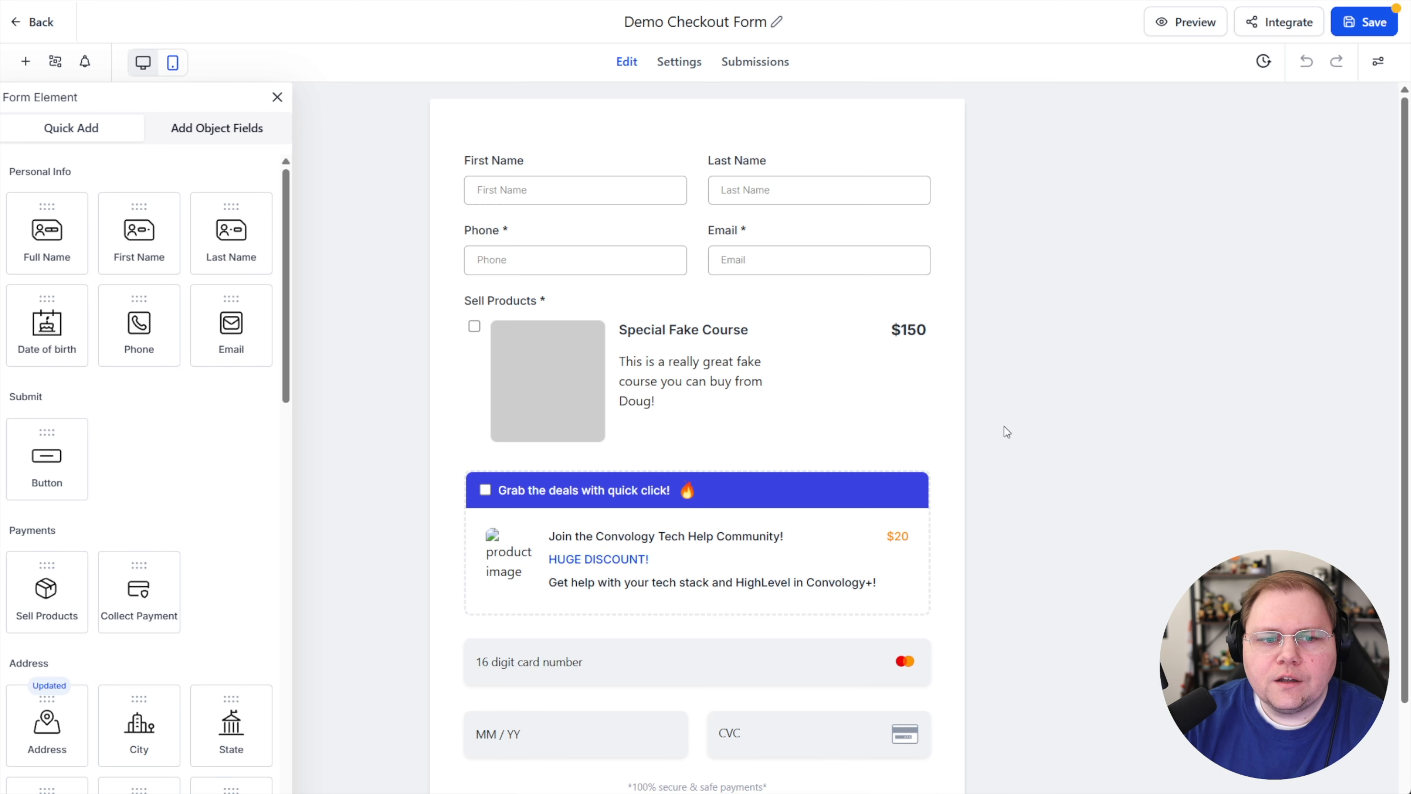
{"action": "scroll", "coordinate": [223, 423], "scroll_direction": "down", "scroll_amount": 4}
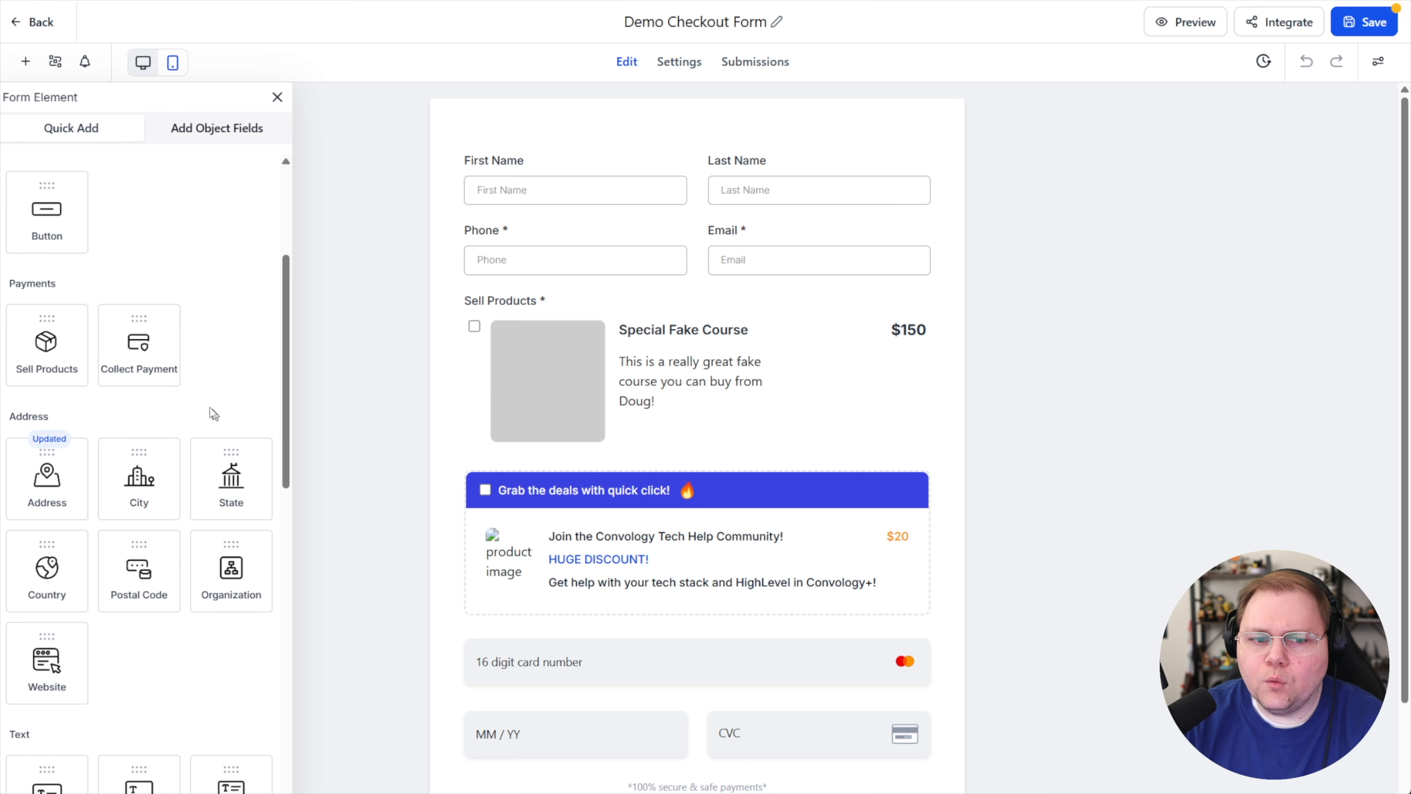
{"action": "scroll", "coordinate": [195, 422], "scroll_direction": "down", "scroll_amount": 1}
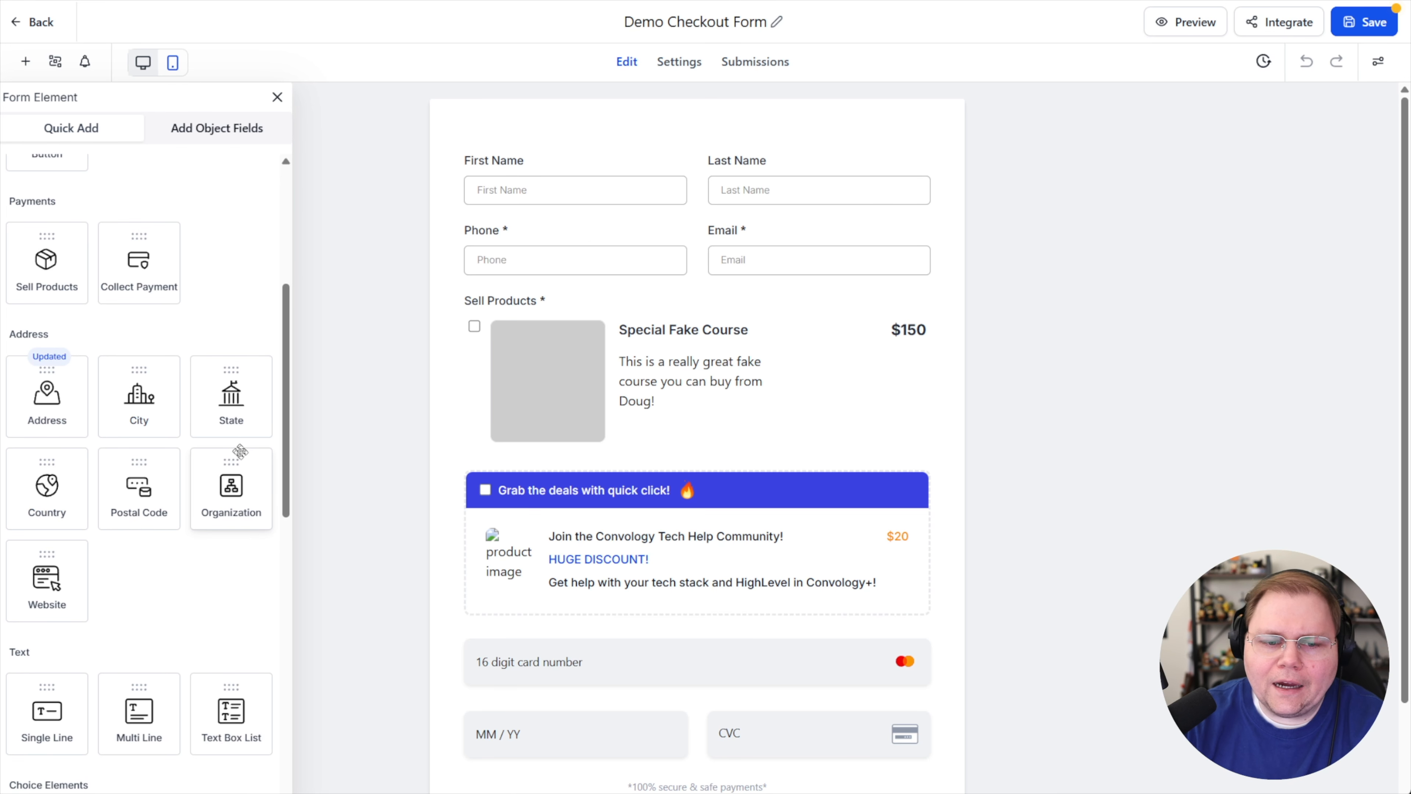
{"action": "scroll", "coordinate": [146, 487], "scroll_direction": "down", "scroll_amount": 3}
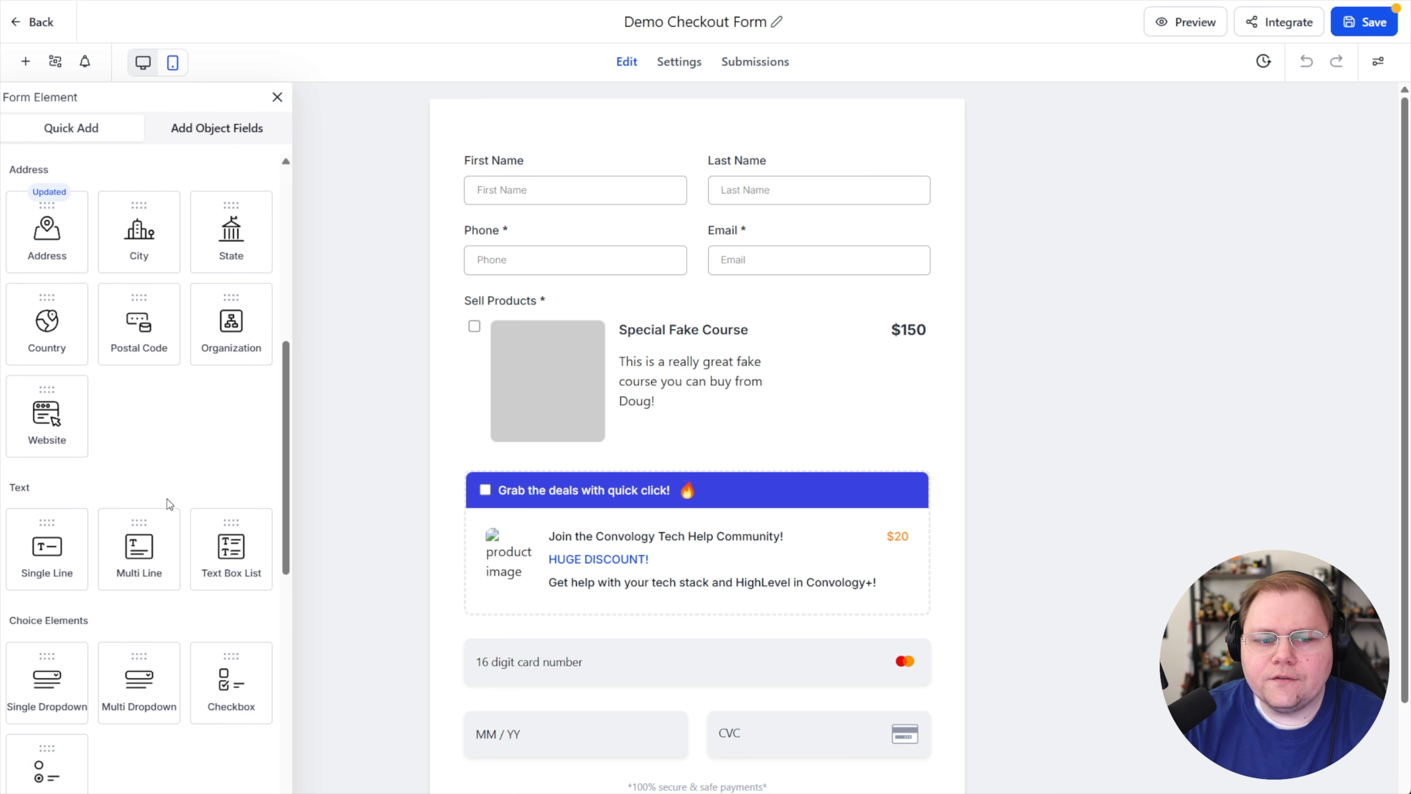
{"action": "scroll", "coordinate": [167, 494], "scroll_direction": "down", "scroll_amount": 3}
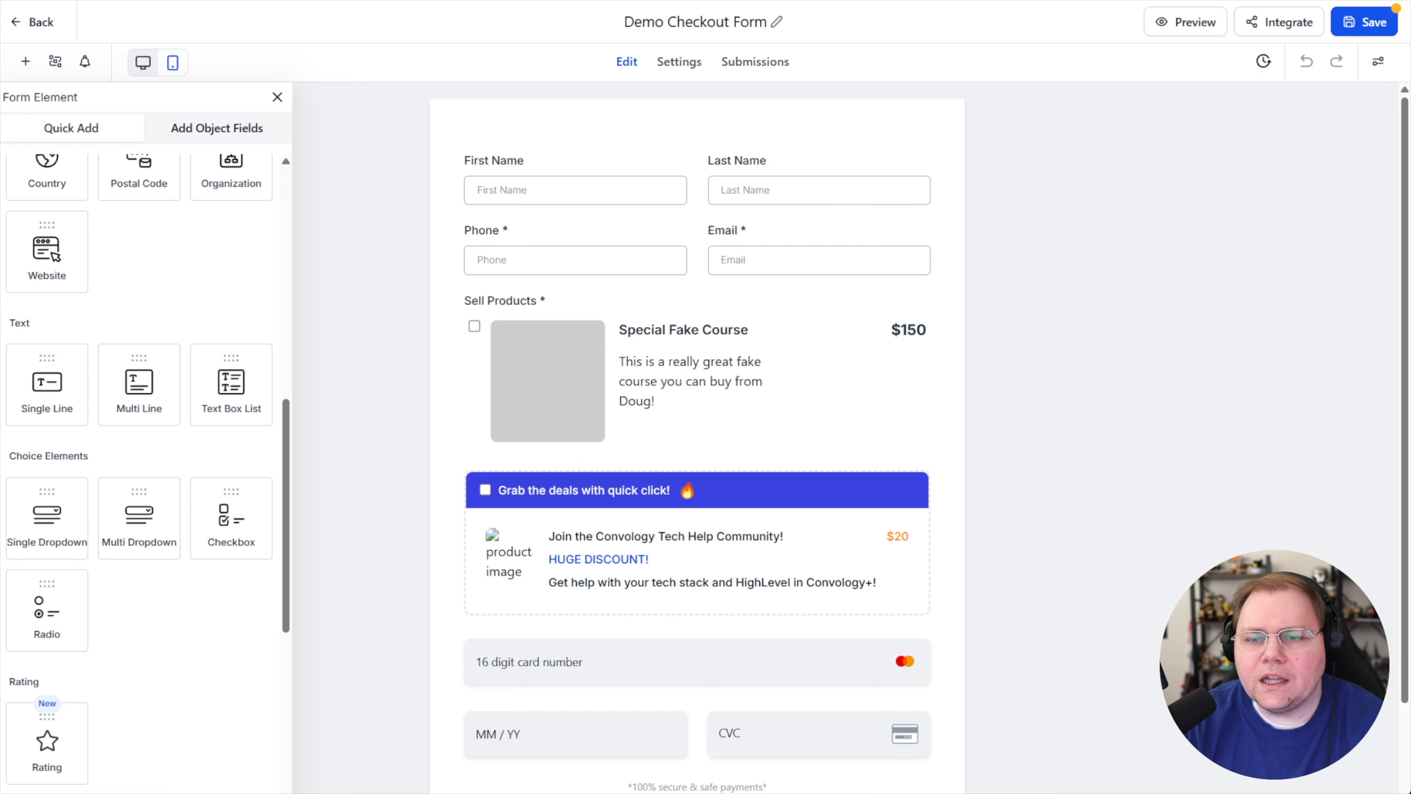
{"action": "left_click_drag", "start_coordinate": [135, 398], "coordinate": [641, 328]}
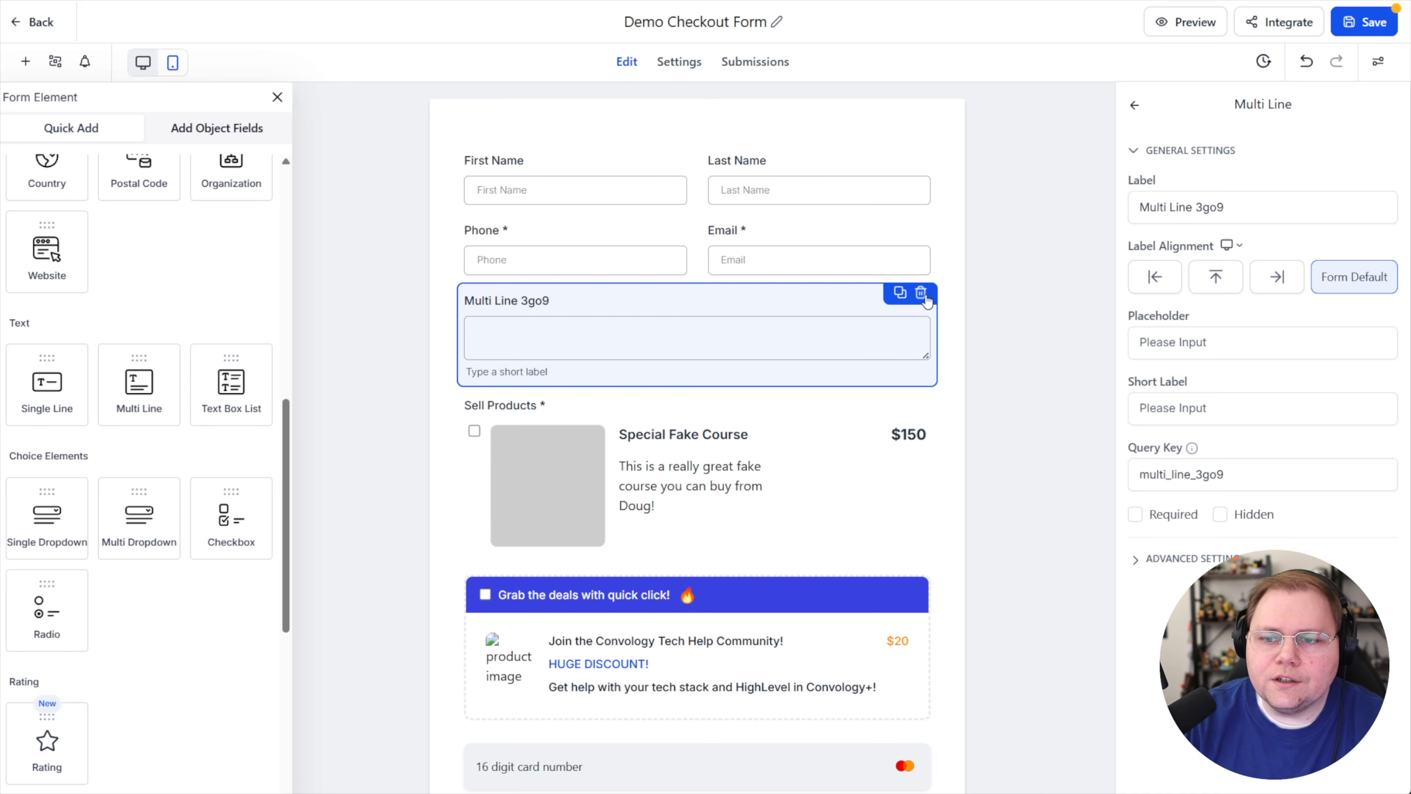
{"action": "left_click", "coordinate": [918, 292]}
Try a Signature field between the payment fields and the submit button and delete it.
{"action": "scroll", "coordinate": [137, 165], "scroll_direction": "down", "scroll_amount": 3}
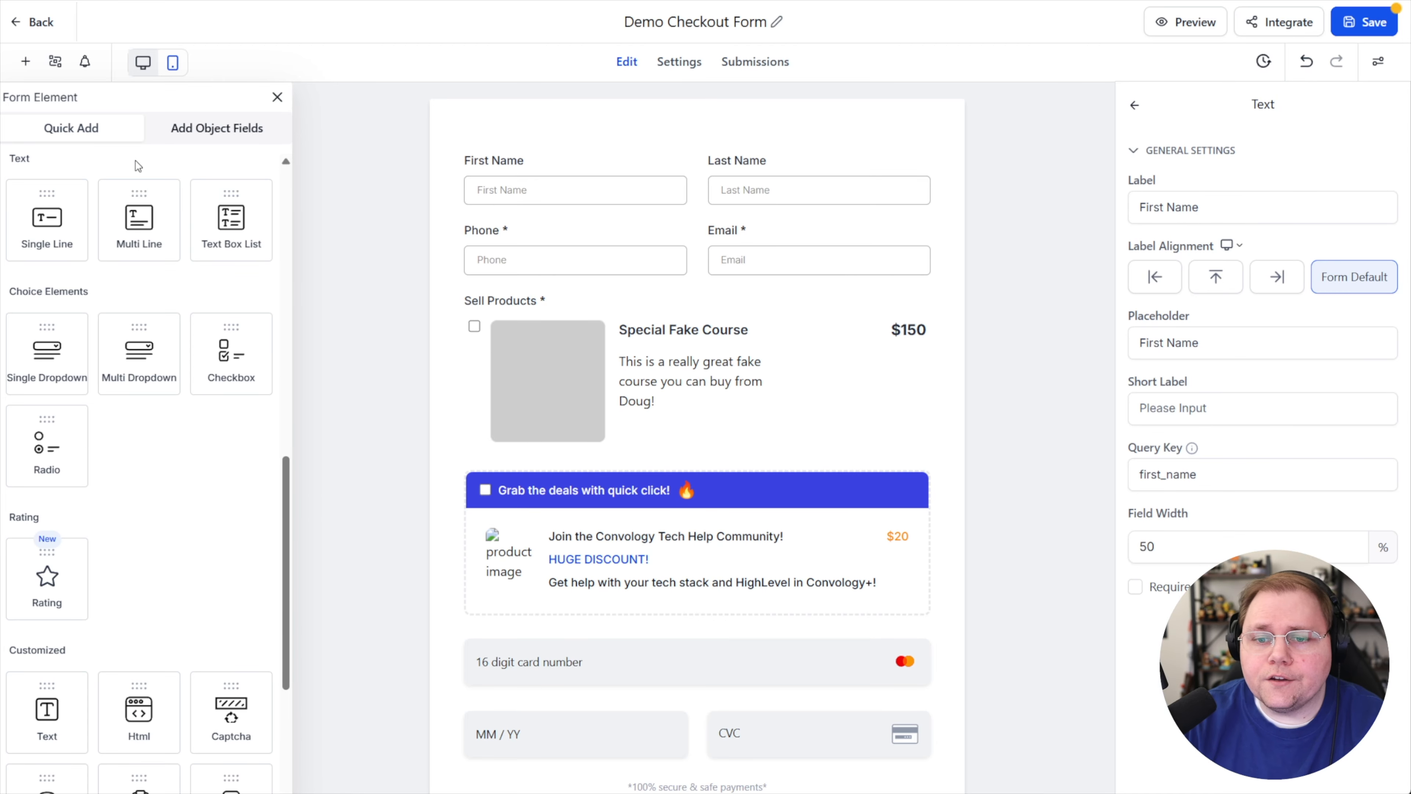
{"action": "scroll", "coordinate": [167, 500], "scroll_direction": "down", "scroll_amount": 6}
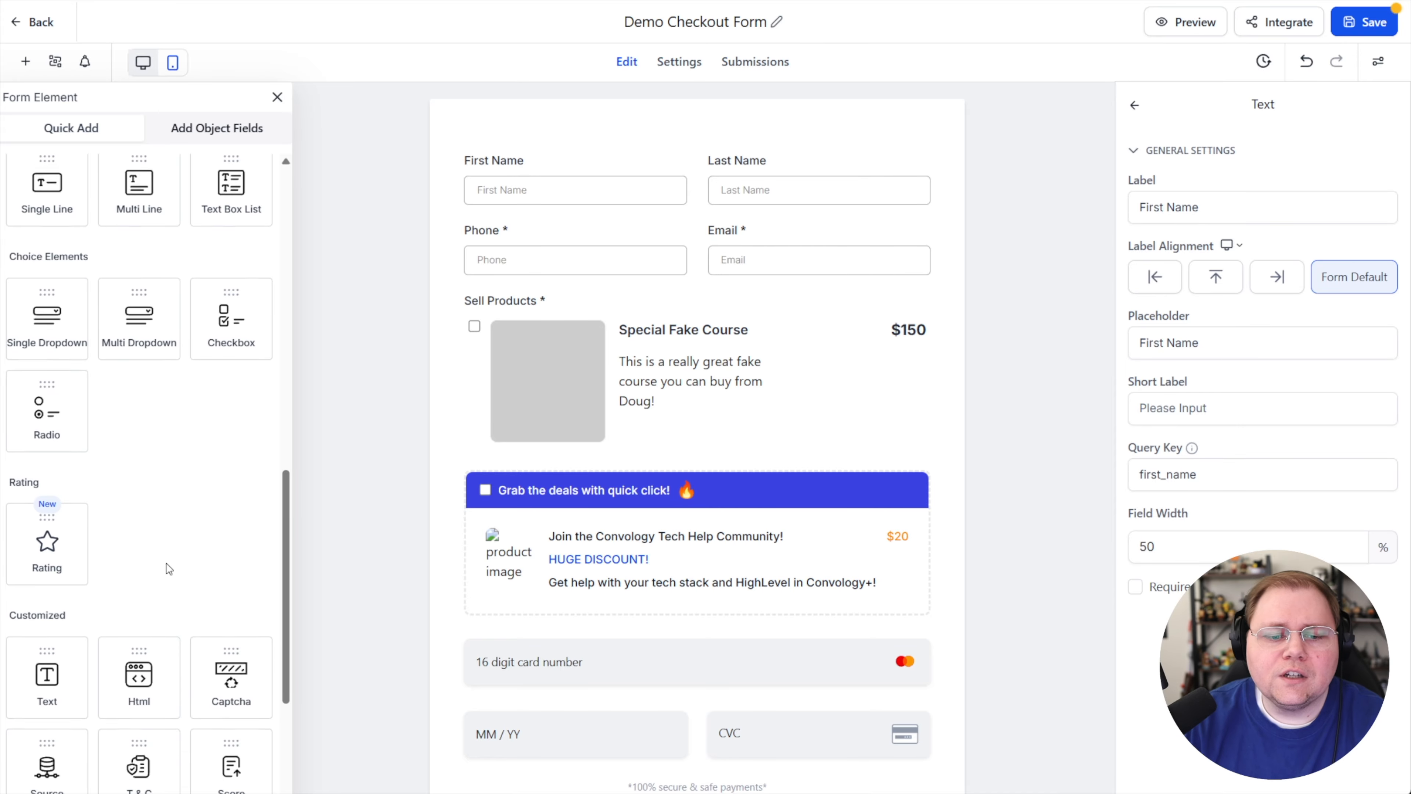
{"action": "scroll", "coordinate": [655, 531], "scroll_direction": "down", "scroll_amount": 3}
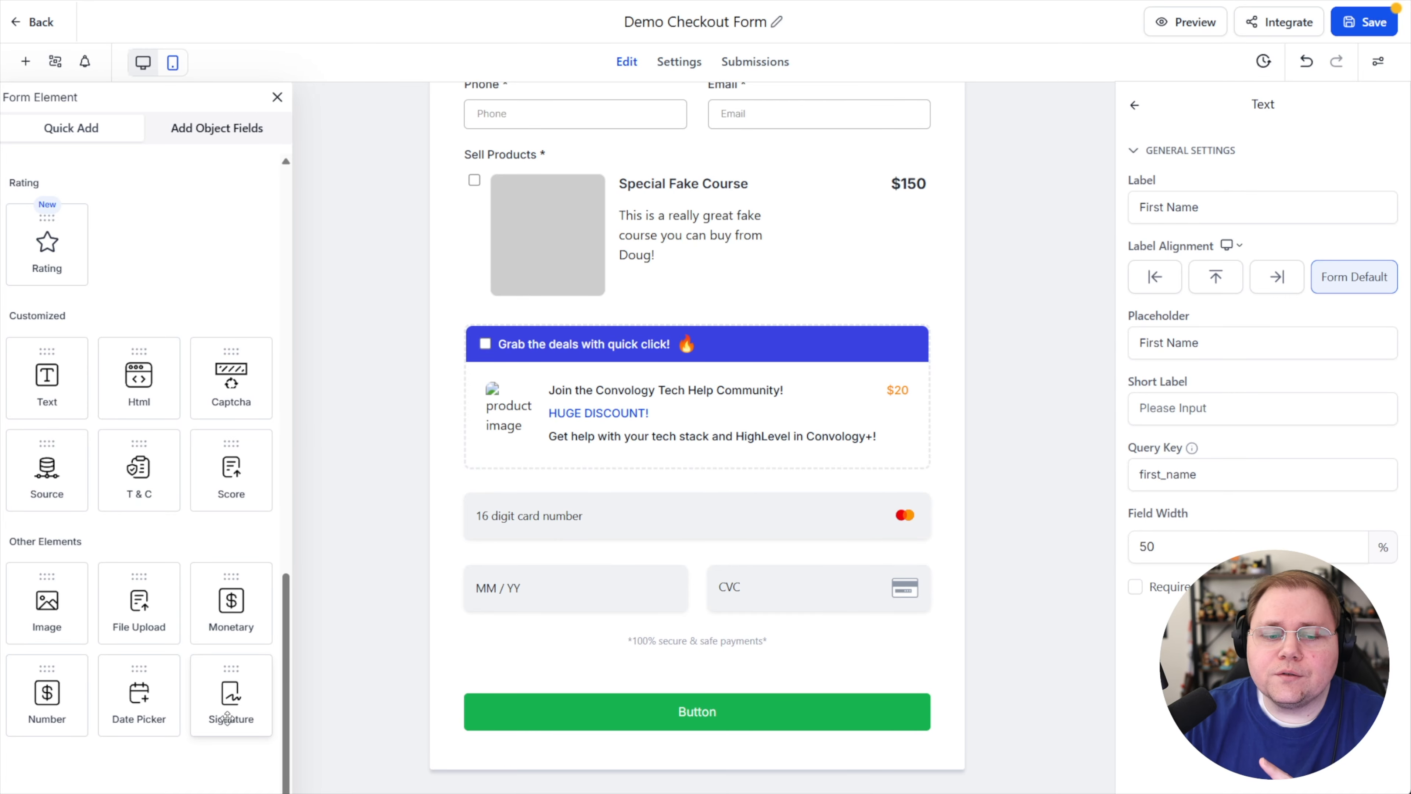
{"action": "left_click_drag", "start_coordinate": [228, 715], "coordinate": [642, 695]}
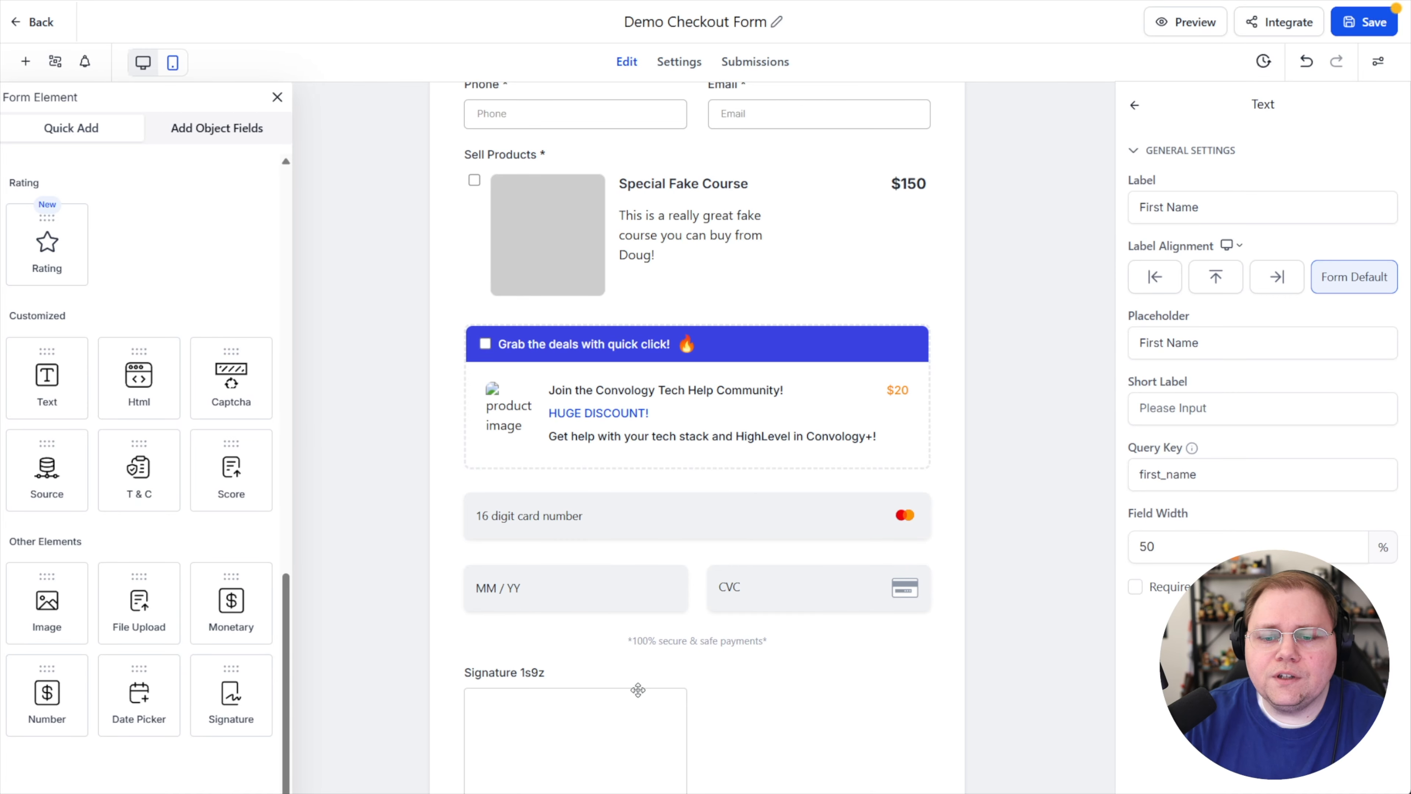
{"action": "scroll", "coordinate": [398, 573], "scroll_direction": "down", "scroll_amount": 4}
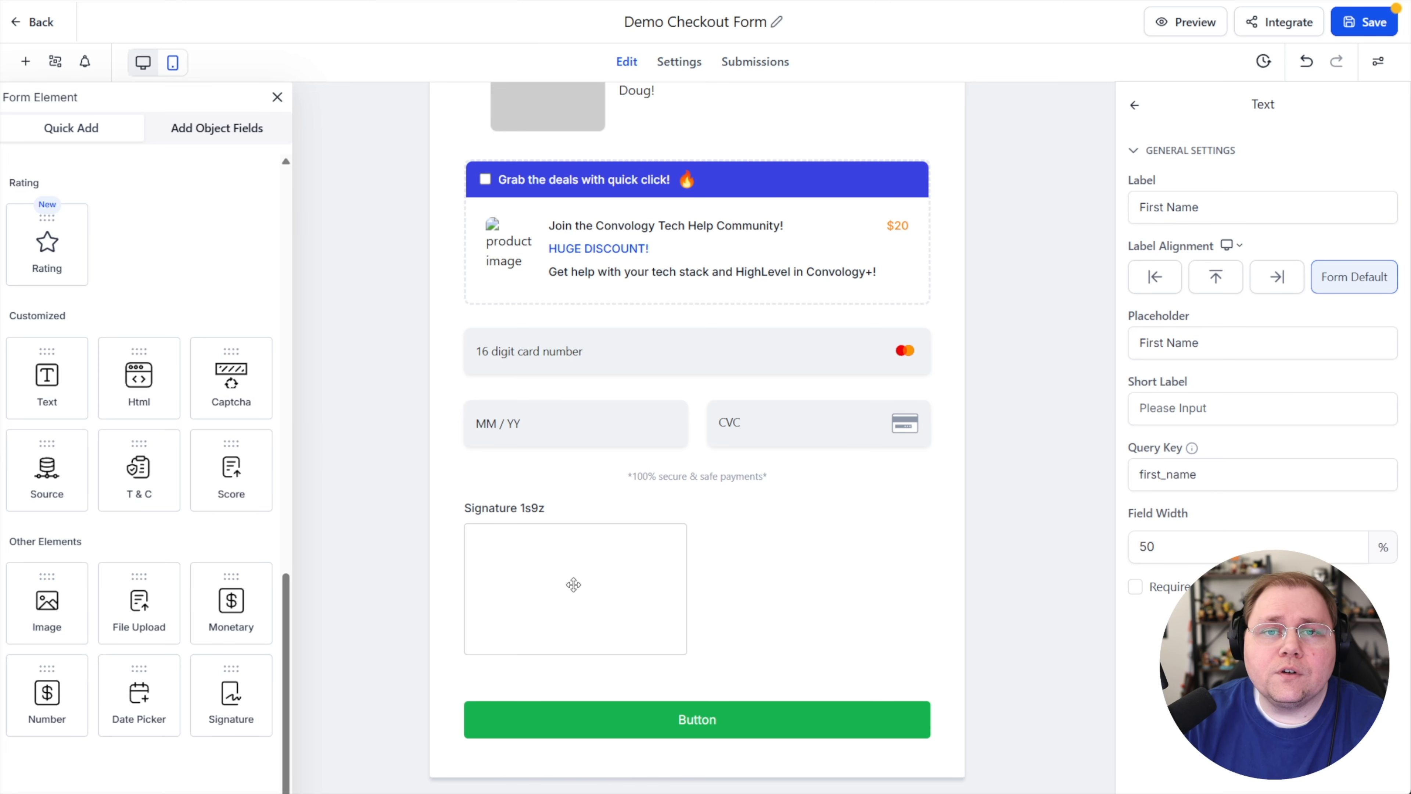
{"action": "left_click", "coordinate": [574, 585]}
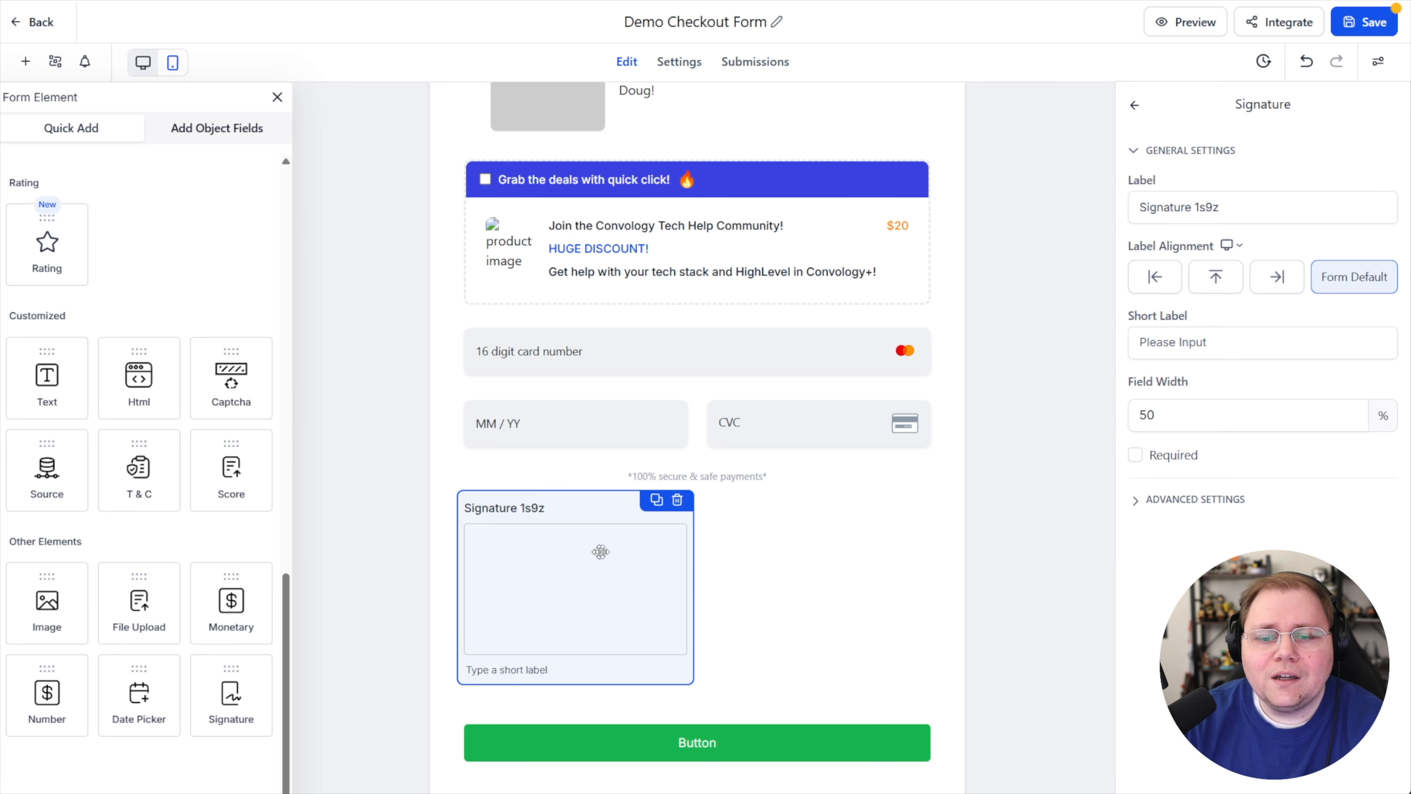
{"action": "left_click", "coordinate": [679, 502]}
{"action": "scroll", "coordinate": [613, 559], "scroll_direction": "up", "scroll_amount": 3}
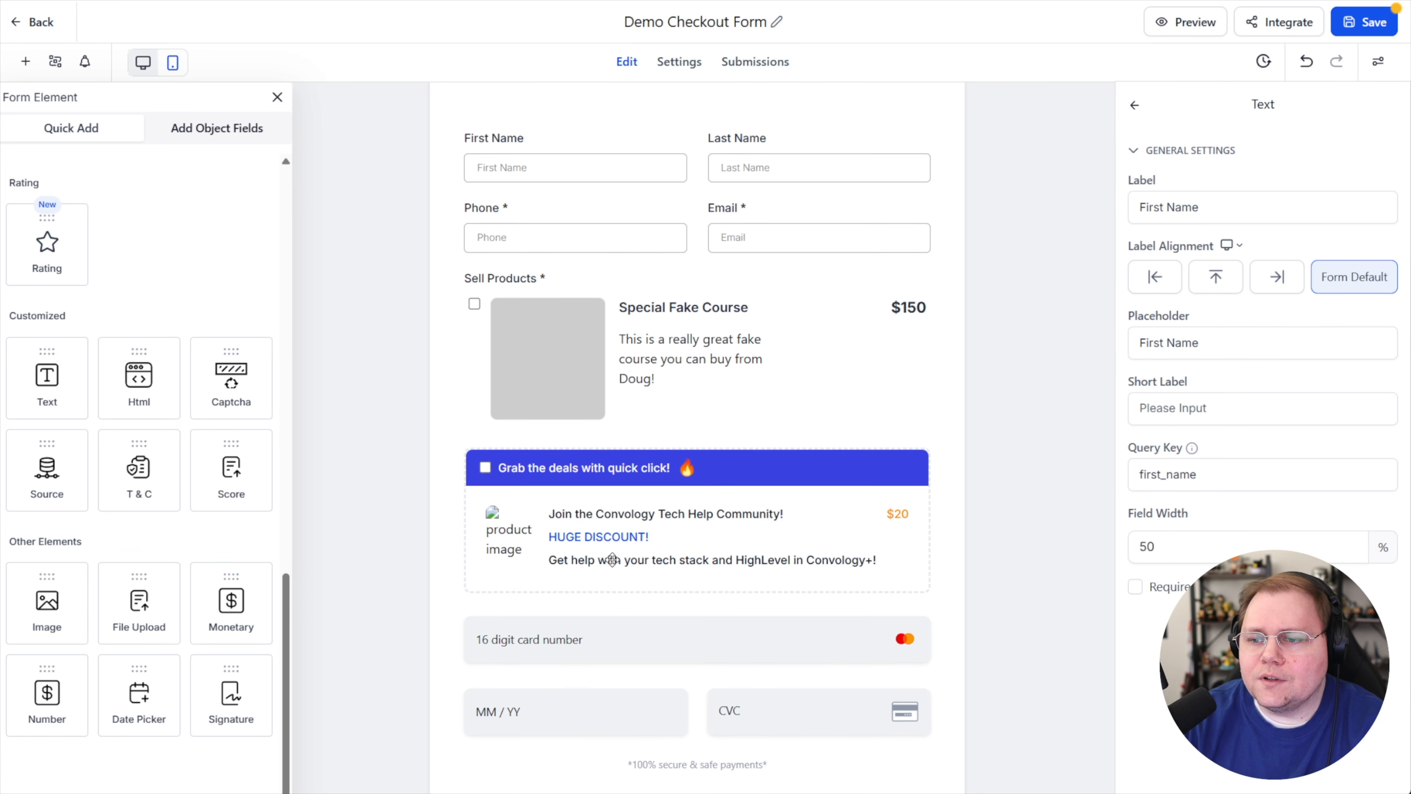
Save the checkout form and open its preview.
{"action": "left_click", "coordinate": [1358, 25]}
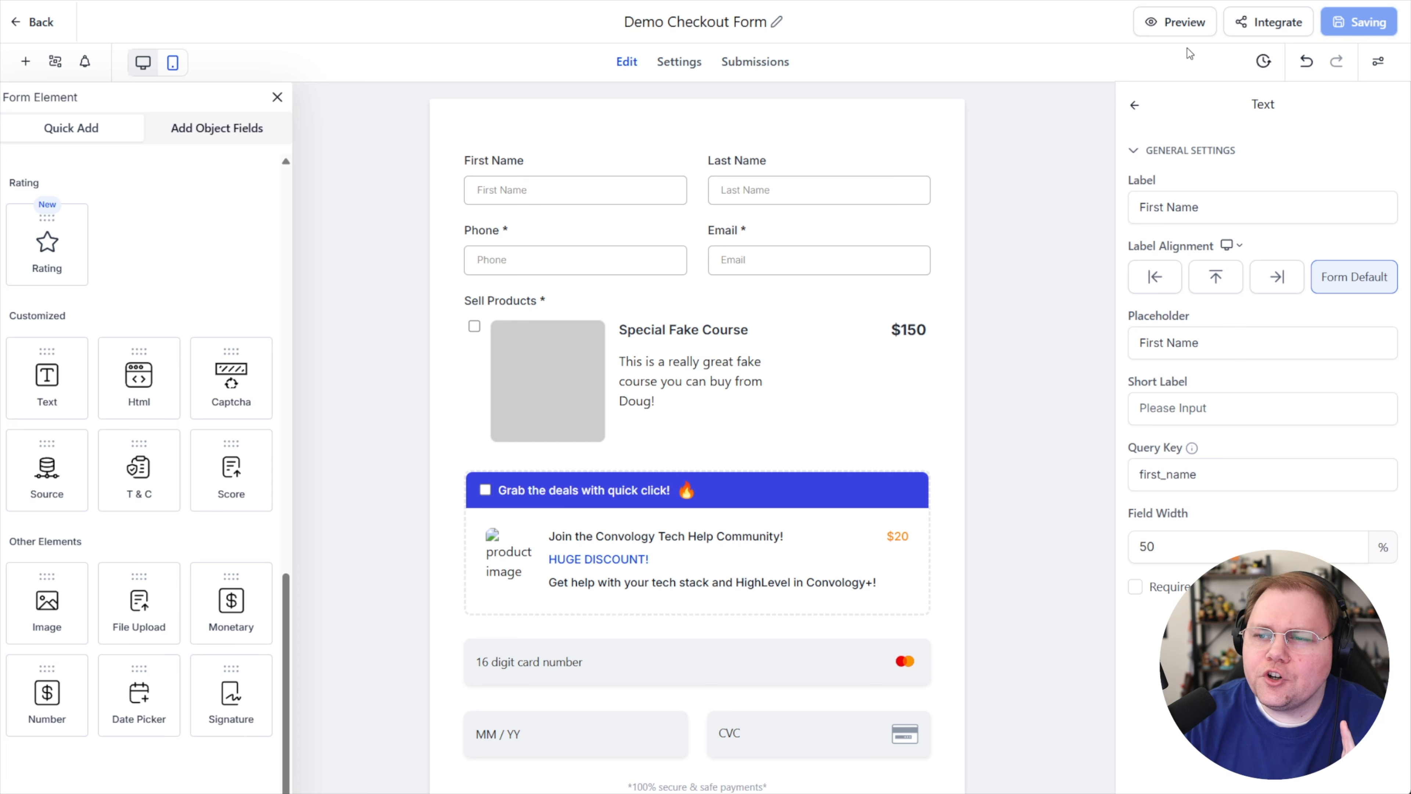
{"action": "left_click", "coordinate": [1181, 25]}
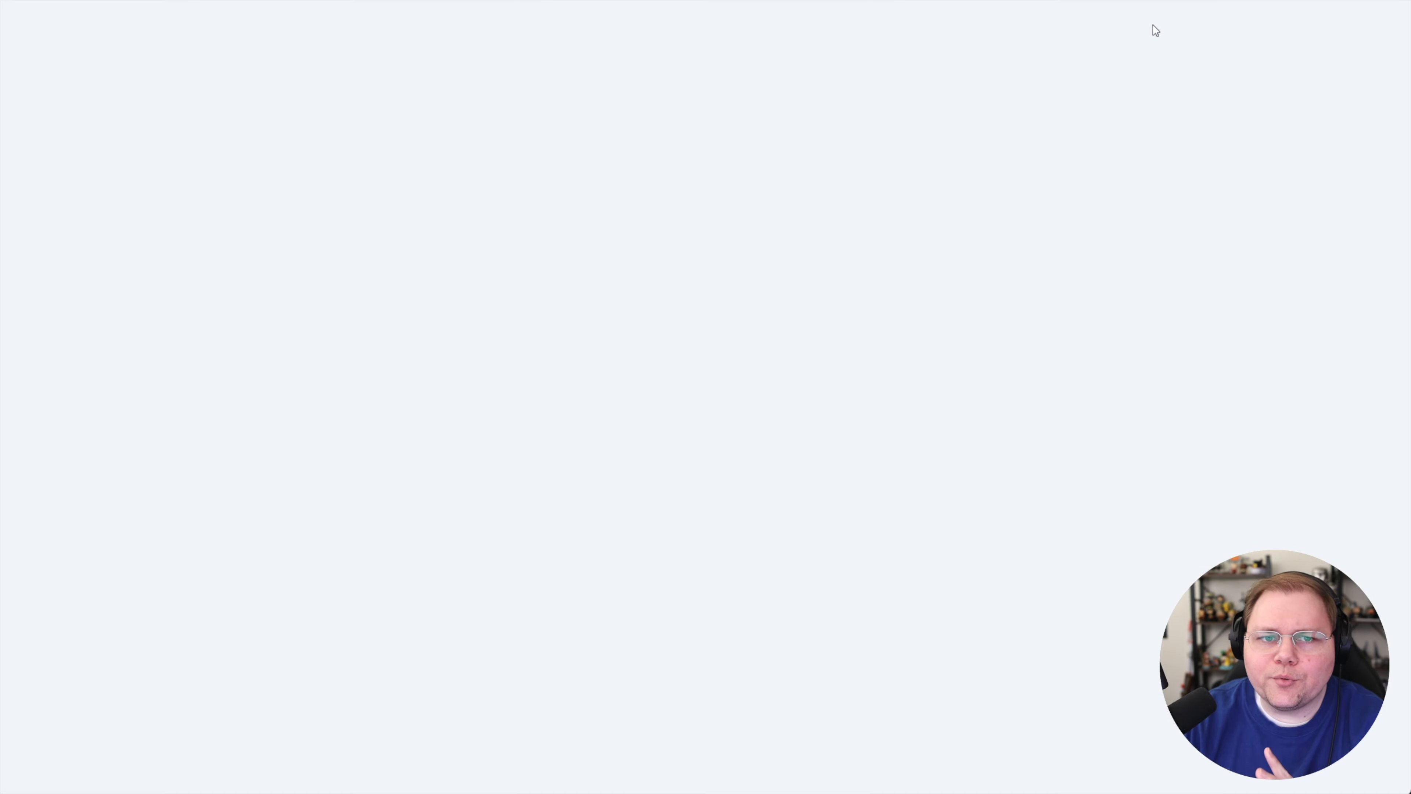
{"action": "left_click", "coordinate": [914, 250]}
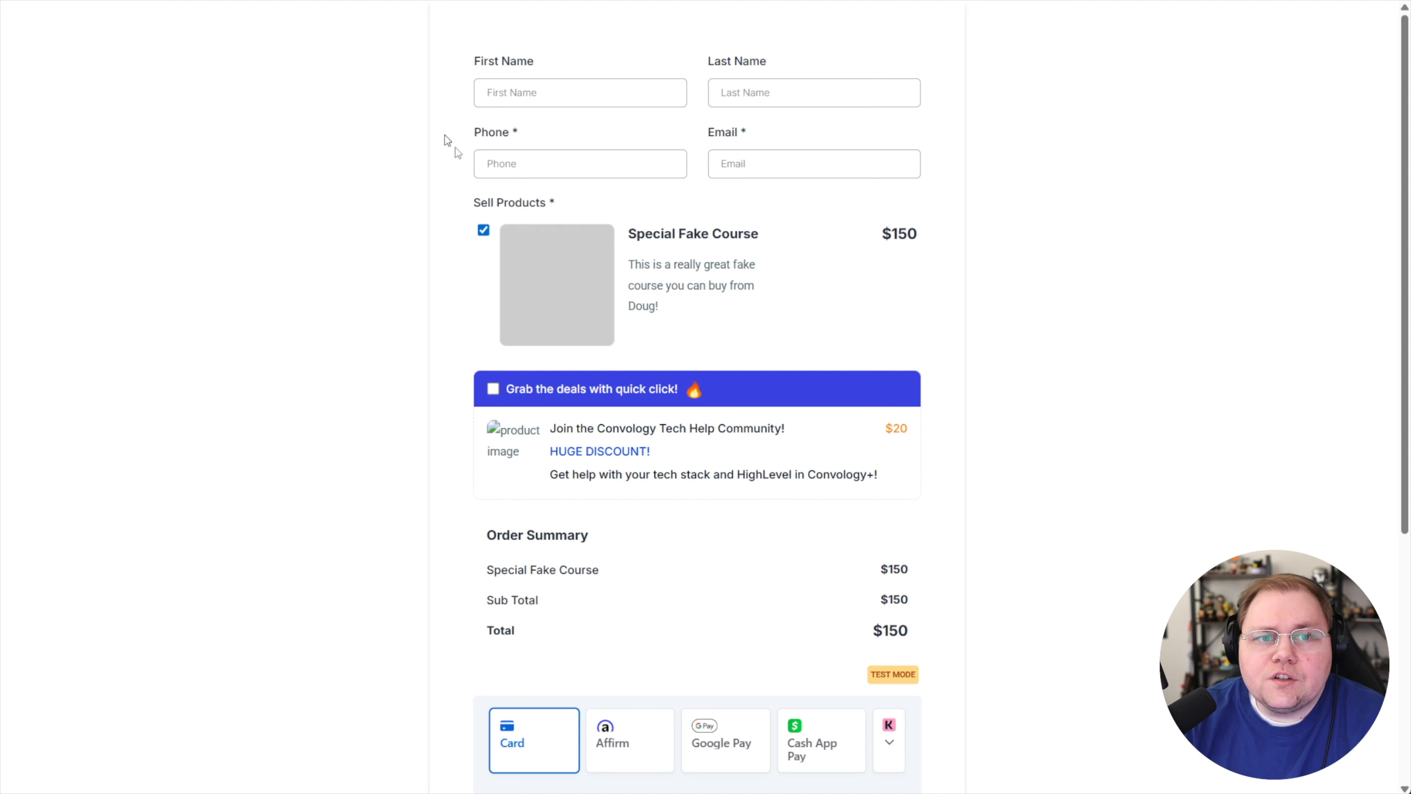
Inspect the Special Fake Course checkbox in the preview and copy its container's CSS selector, .product-checkbox[data-v-defe8d67], with the opening brace.
{"action": "right_click", "coordinate": [481, 228]}
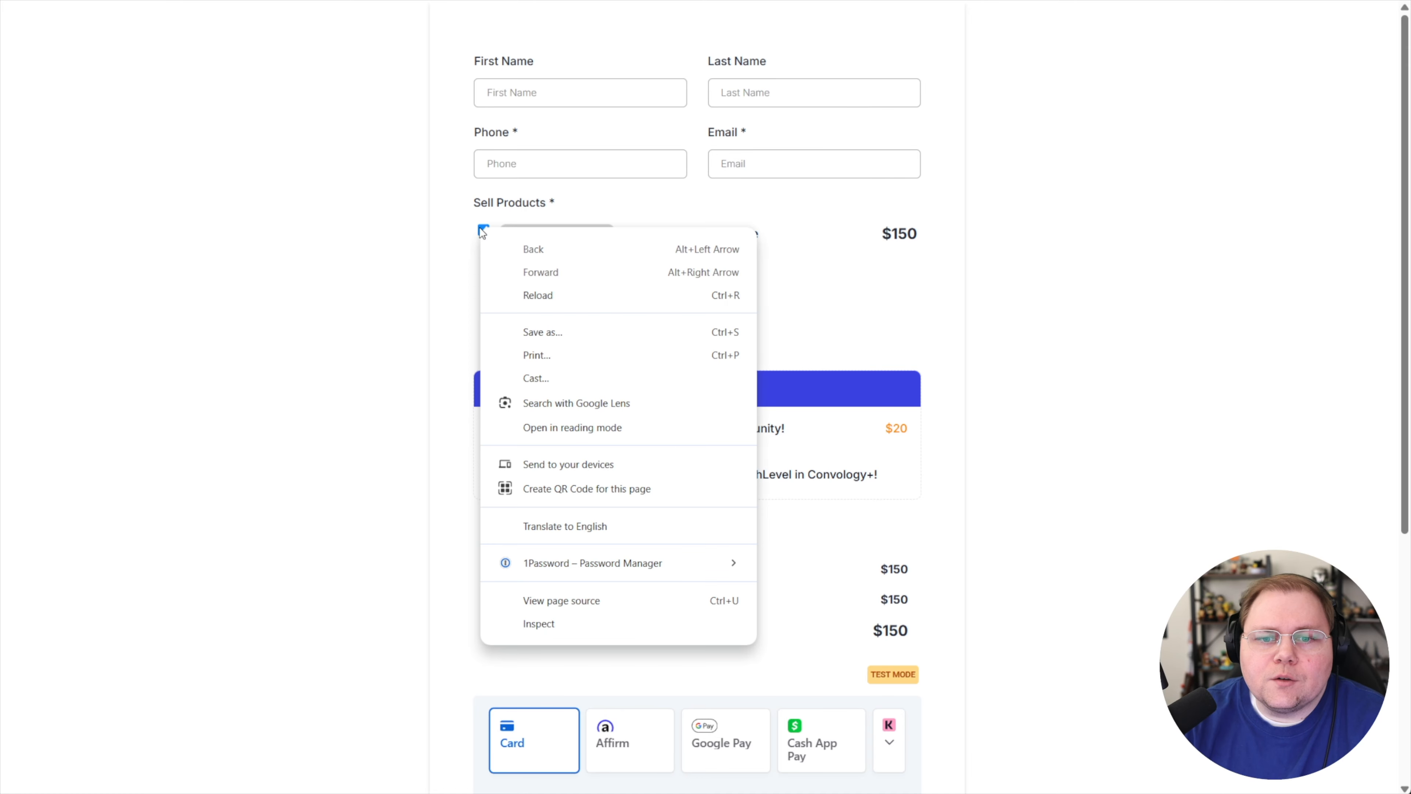
{"action": "left_click", "coordinate": [545, 624]}
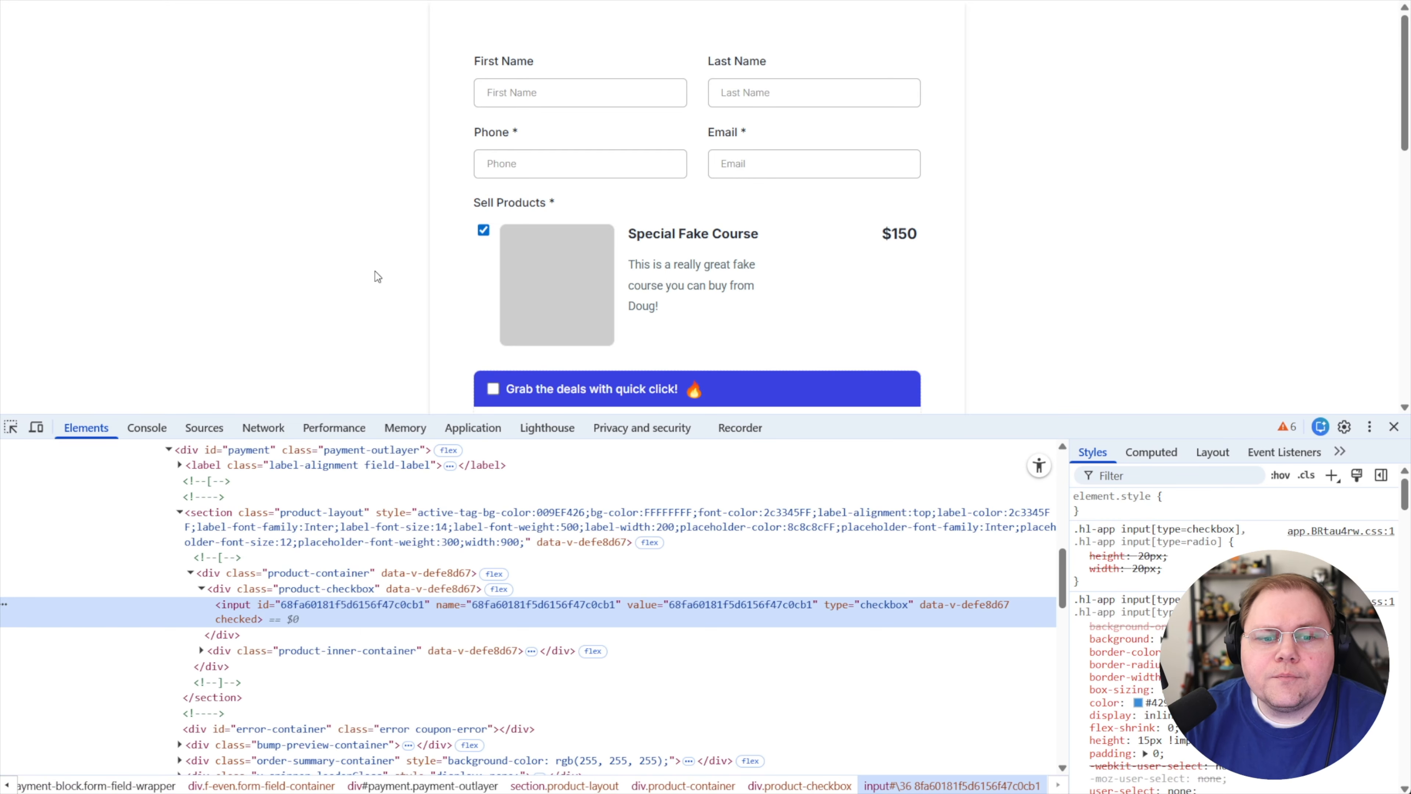
{"action": "left_click", "coordinate": [311, 594]}
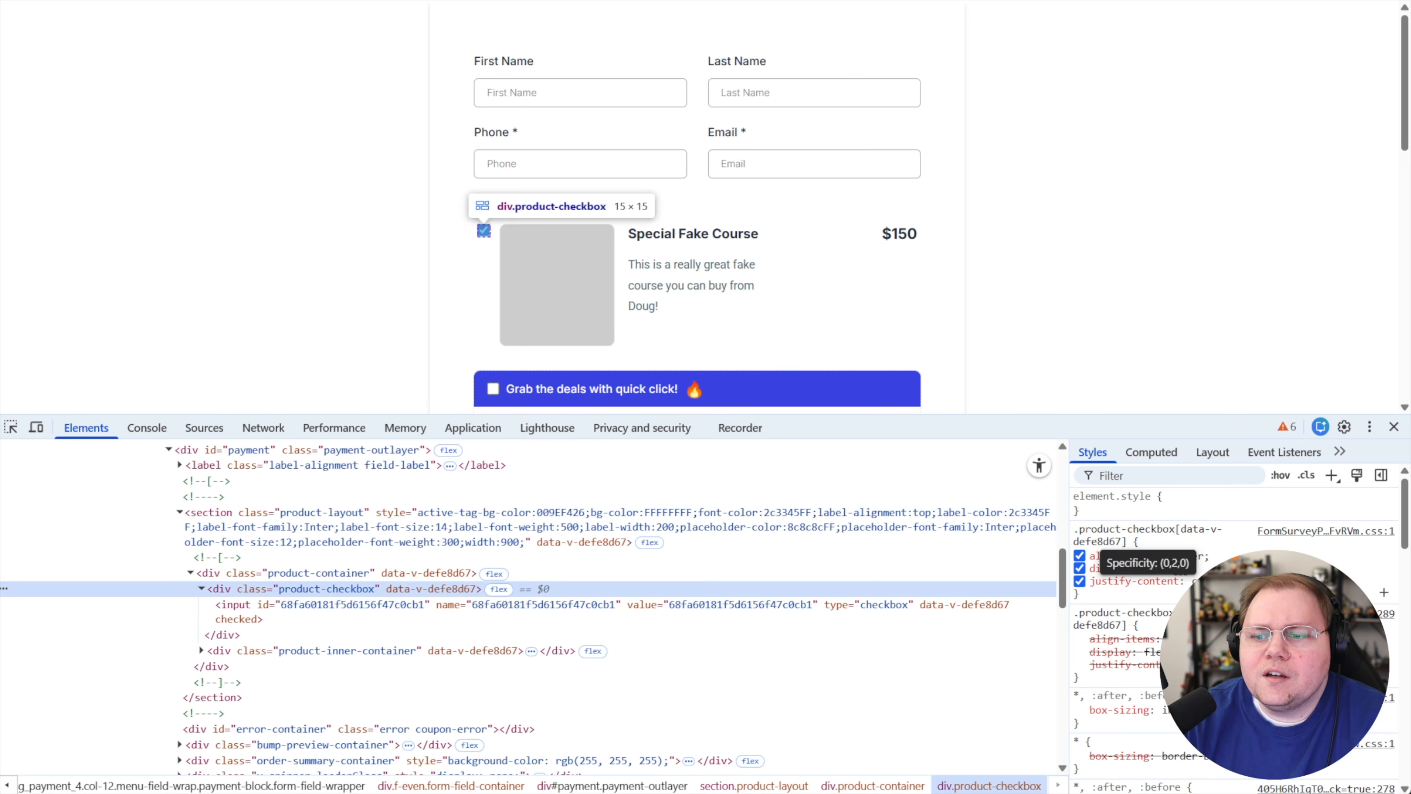
{"action": "left_click_drag", "start_coordinate": [1073, 530], "coordinate": [1140, 537]}
{"action": "key", "text": "ctrl+c"}
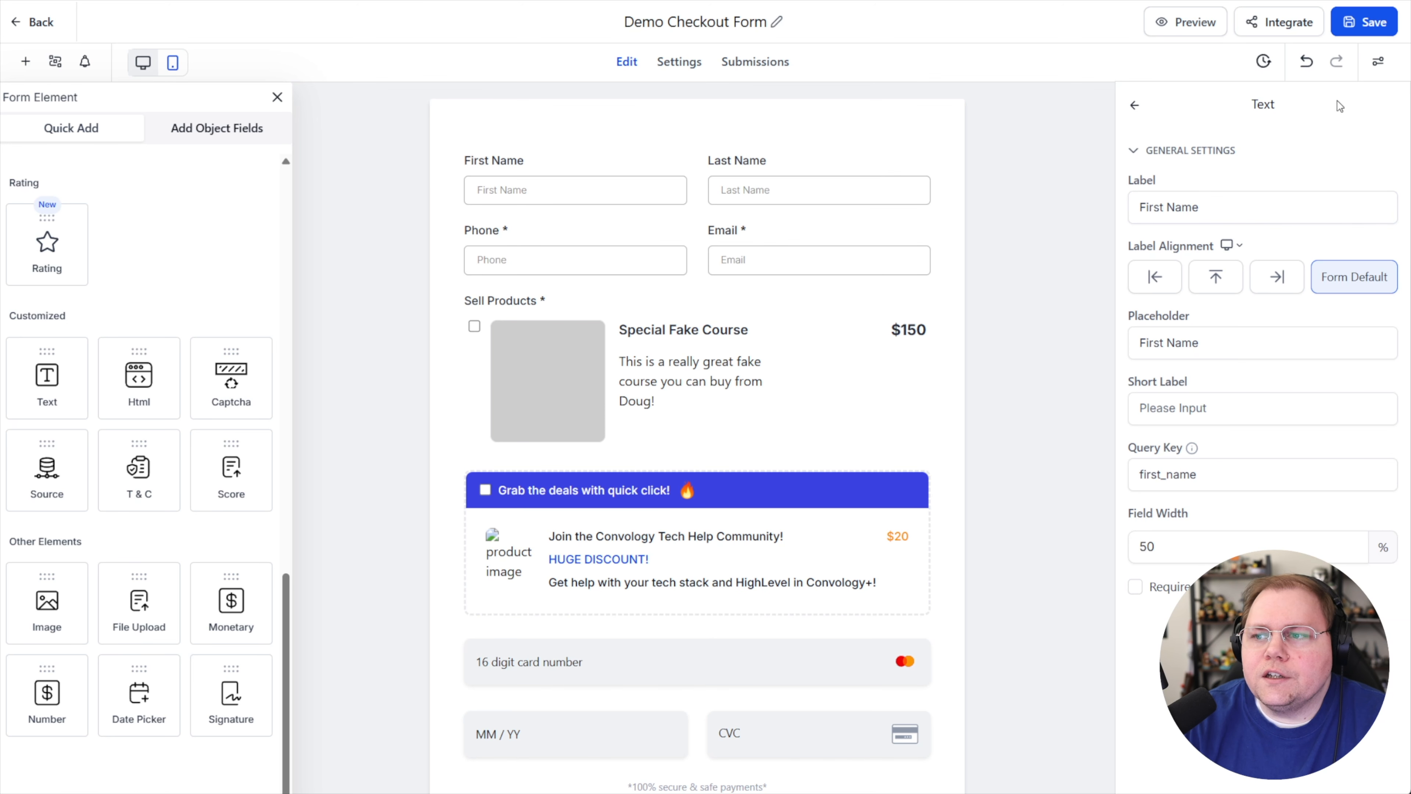
Paste the copied .product-checkbox[data-v-defe8d67] selector into the form's Custom CSS in the advanced style settings.
{"action": "left_click", "coordinate": [1380, 65]}
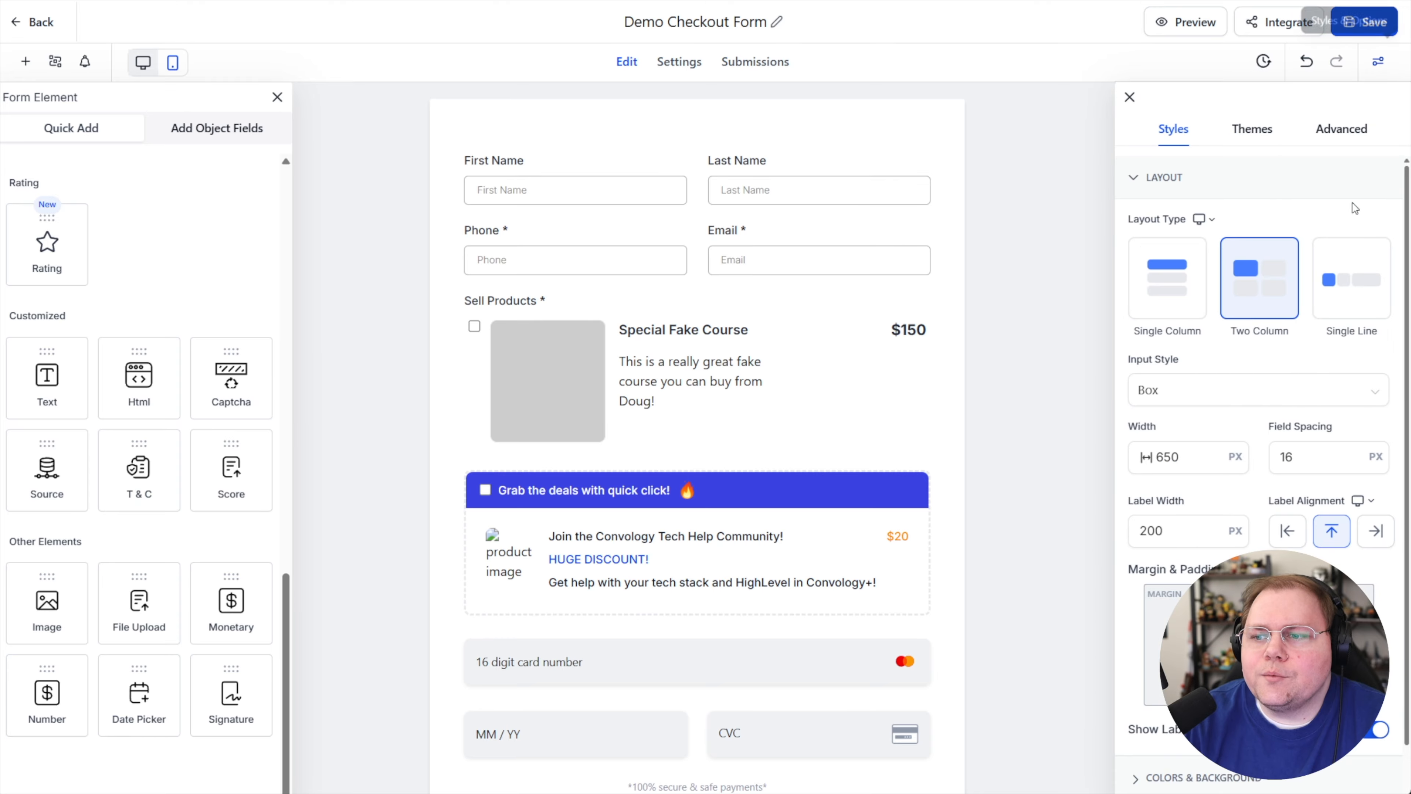
{"action": "left_click", "coordinate": [1338, 126]}
{"action": "scroll", "coordinate": [1339, 222], "scroll_direction": "down", "scroll_amount": 2}
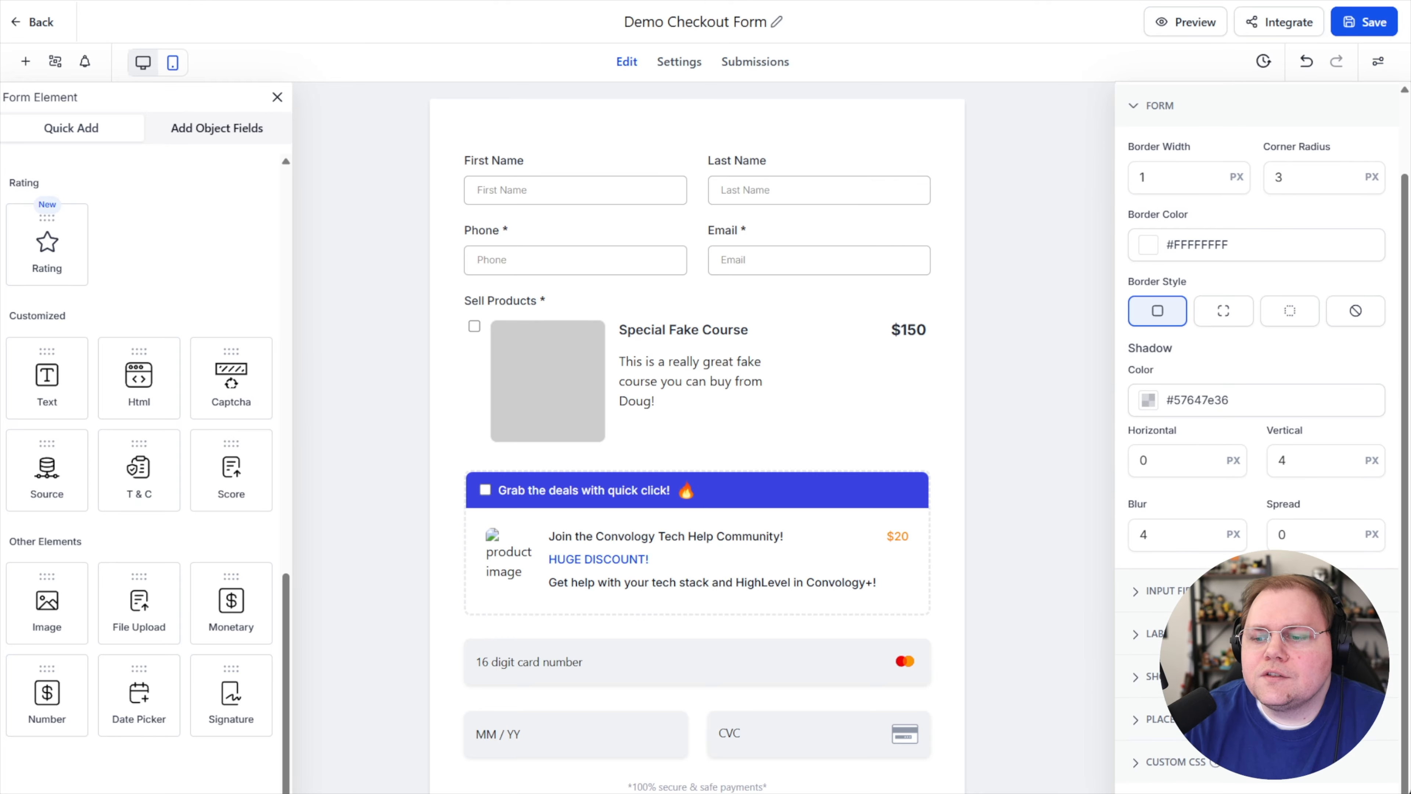
{"action": "left_click", "coordinate": [1195, 770]}
{"action": "left_click", "coordinate": [1206, 531]}
{"action": "key", "text": "ctrl+v"}
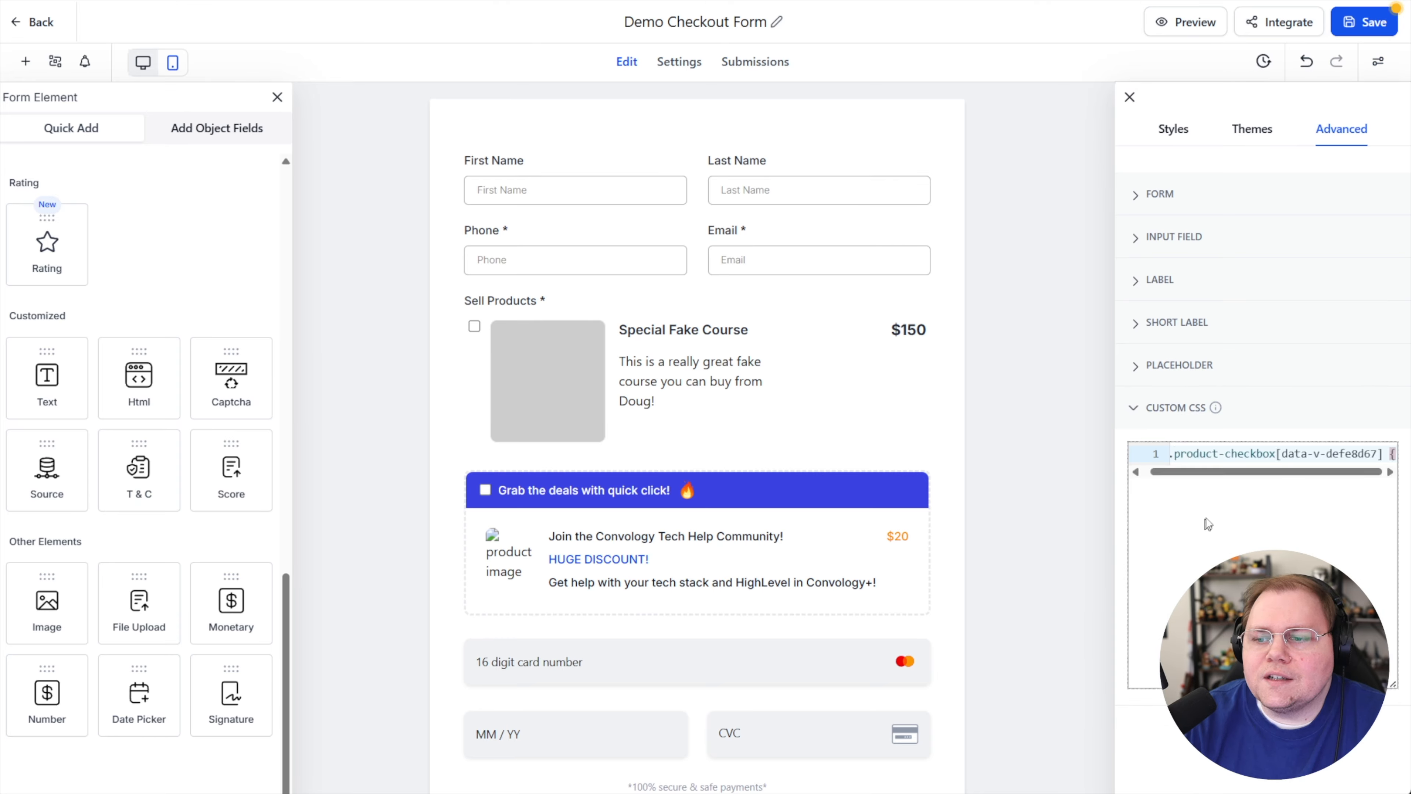
Complete the Custom CSS rule with "display: none !important;" and a closing brace, and save the form.
{"action": "key", "text": "Return"}
{"action": "type", "text": "display:"}
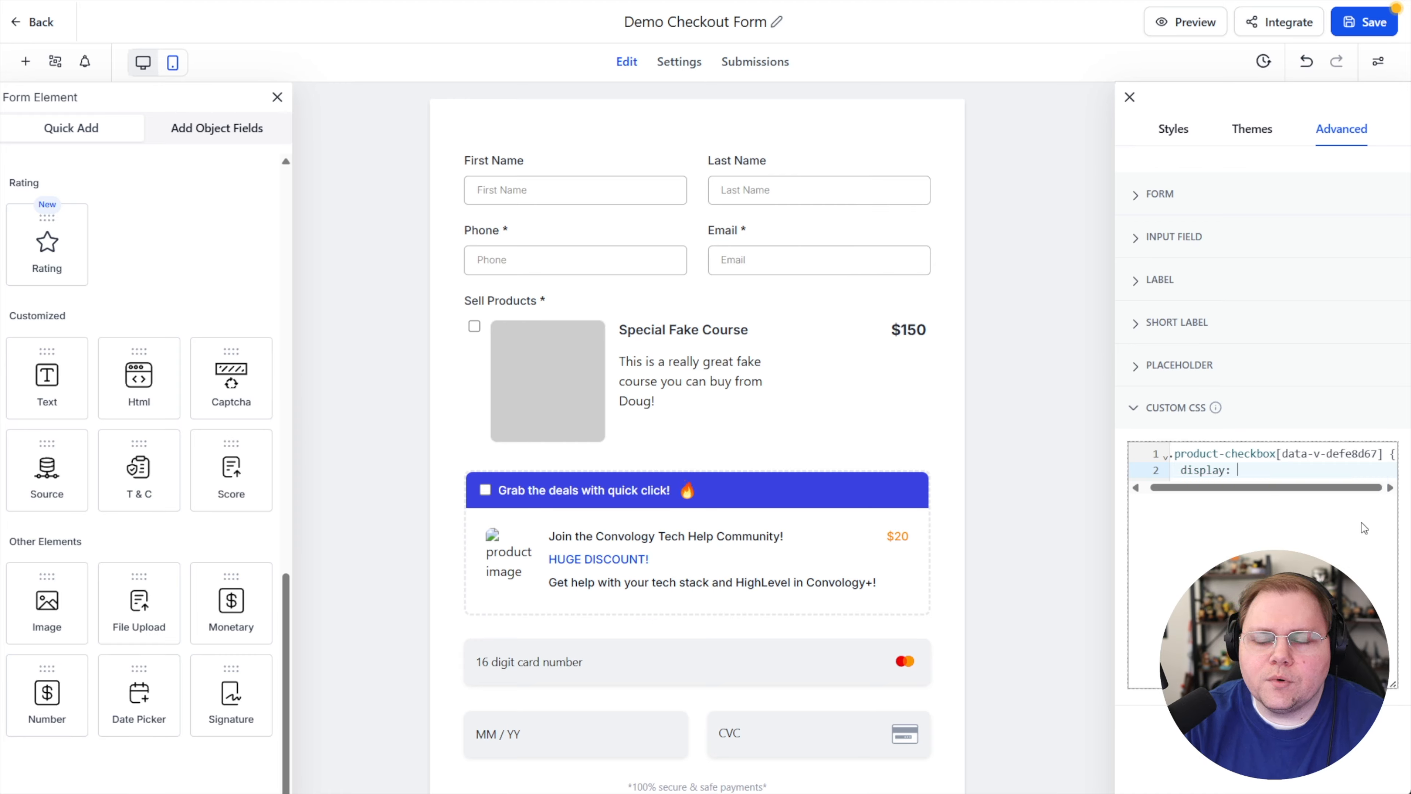
{"action": "type", "text": " none "}
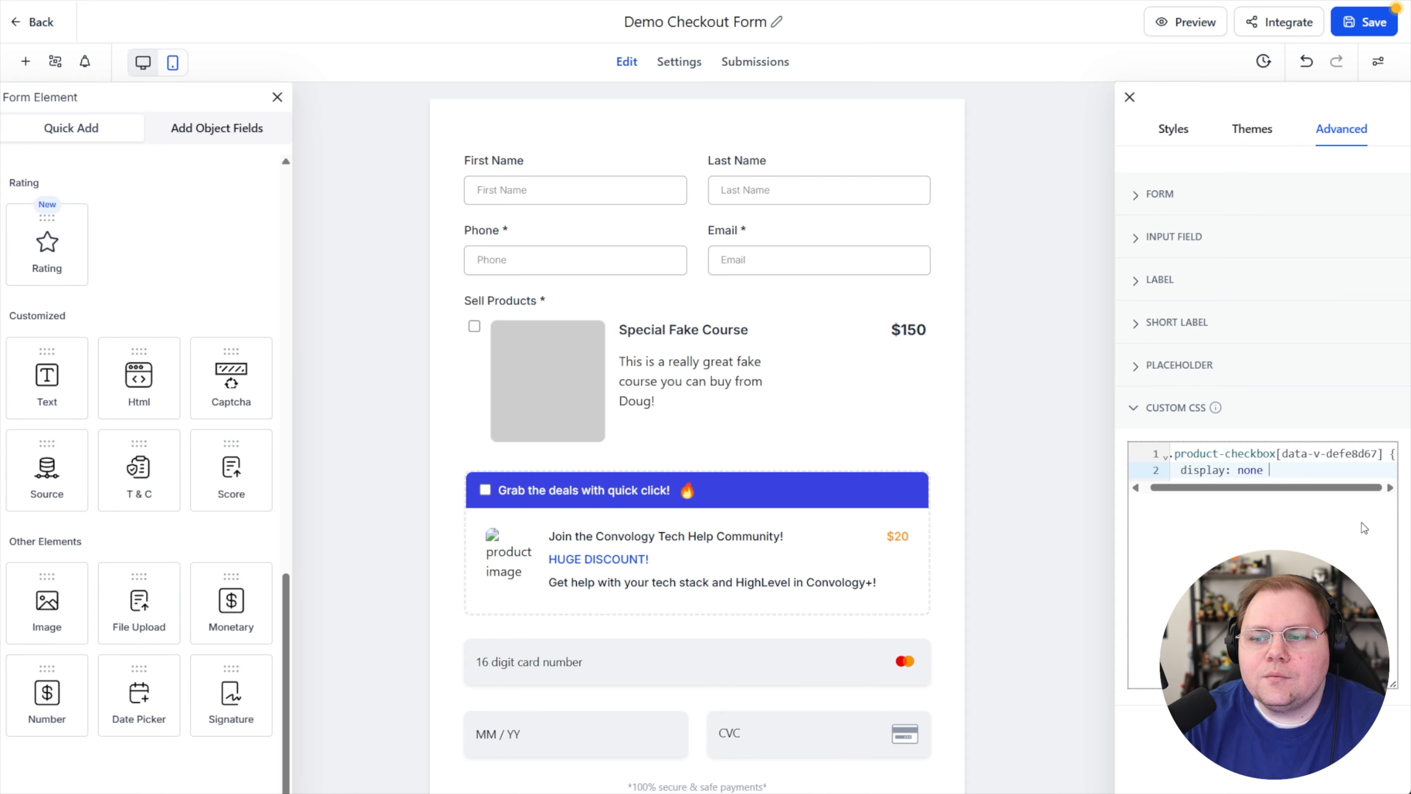
{"action": "type", "text": "!important"}
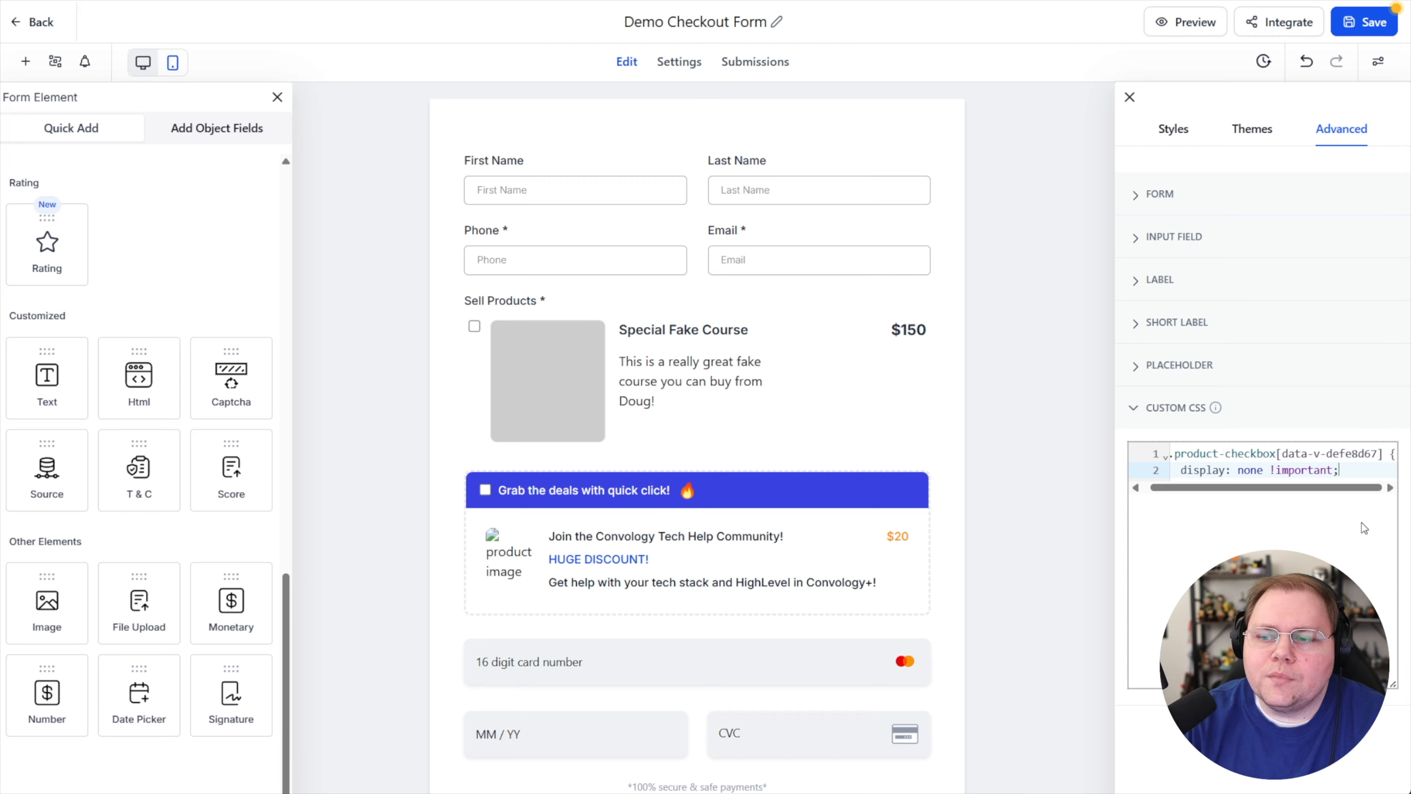
{"action": "type", "text": "; }"}
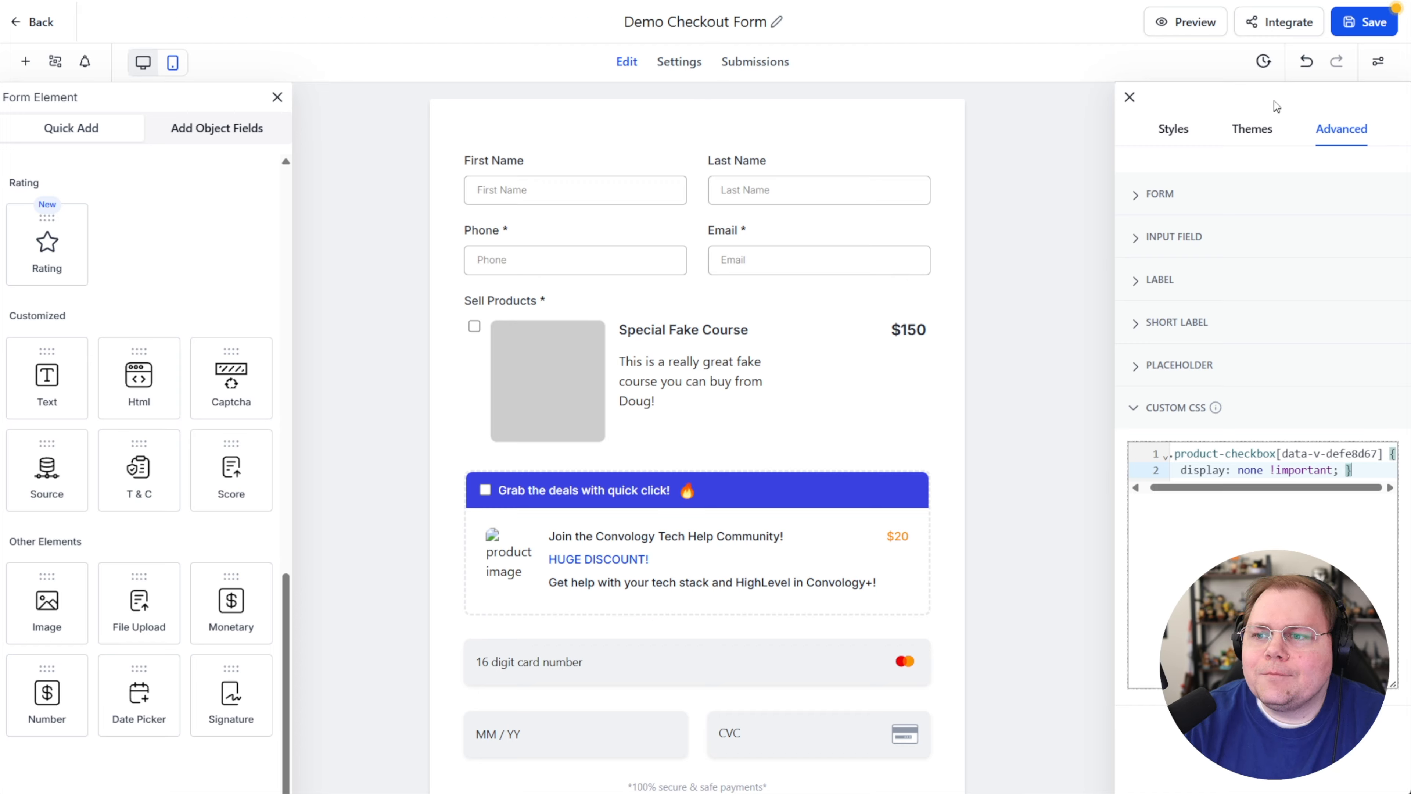
{"action": "left_click", "coordinate": [1366, 32]}
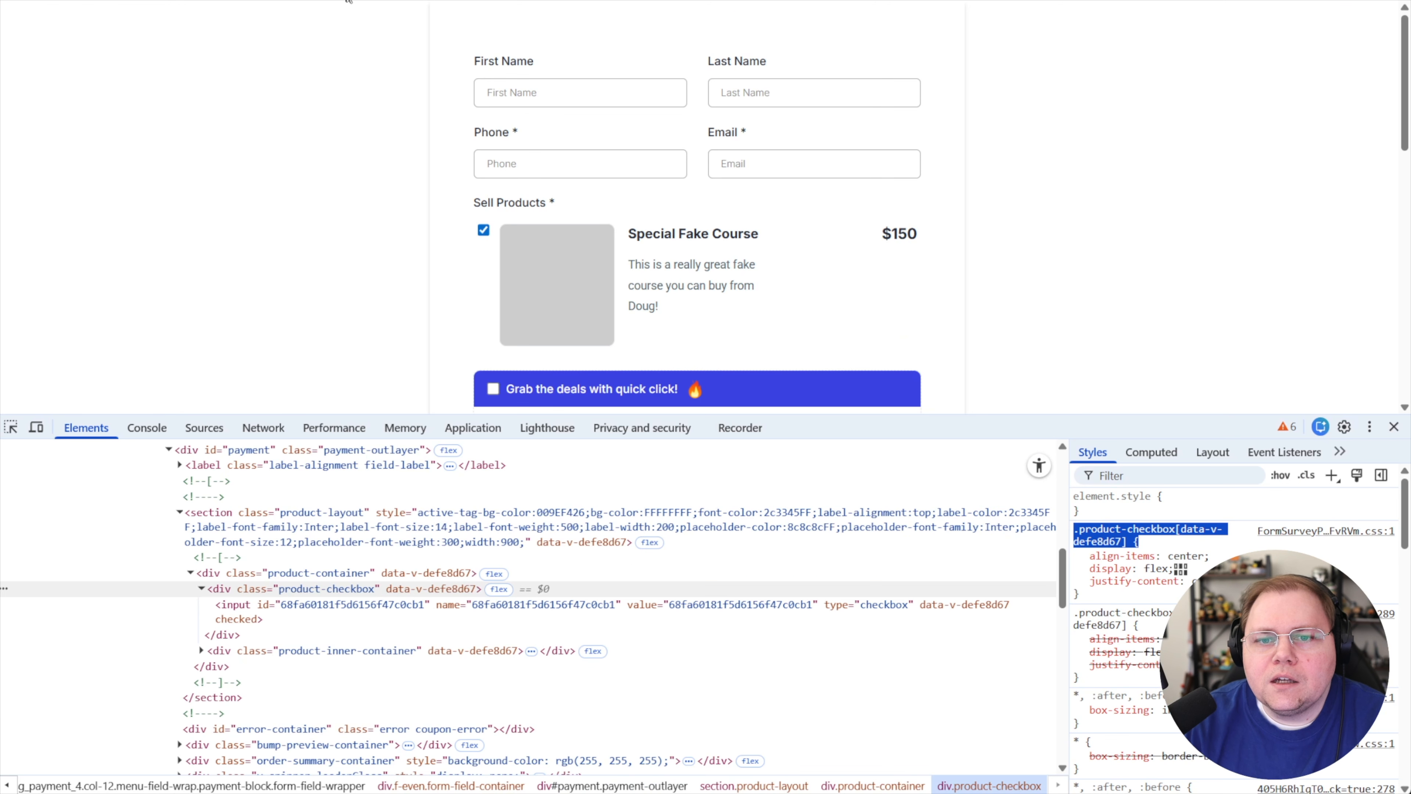
Close the inspector in the preview and toggle the bump offer on and off to check how the Order Summary responds.
{"action": "left_click", "coordinate": [1394, 427]}
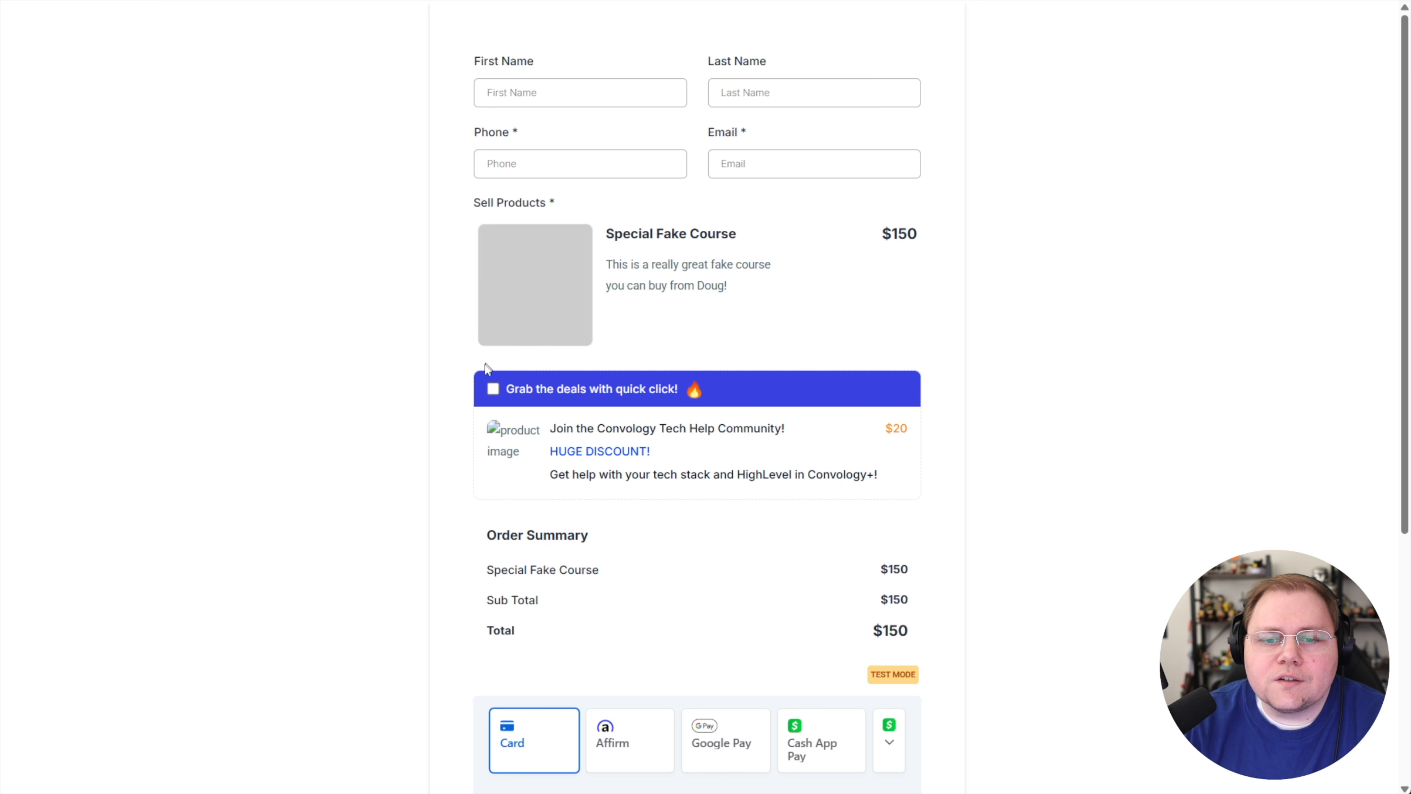
{"action": "left_click", "coordinate": [492, 388]}
{"action": "left_click", "coordinate": [493, 388]}
{"action": "left_click", "coordinate": [493, 388]}
{"action": "scroll", "coordinate": [438, 389], "scroll_direction": "down", "scroll_amount": 4}
{"action": "scroll", "coordinate": [441, 381], "scroll_direction": "up", "scroll_amount": 4}
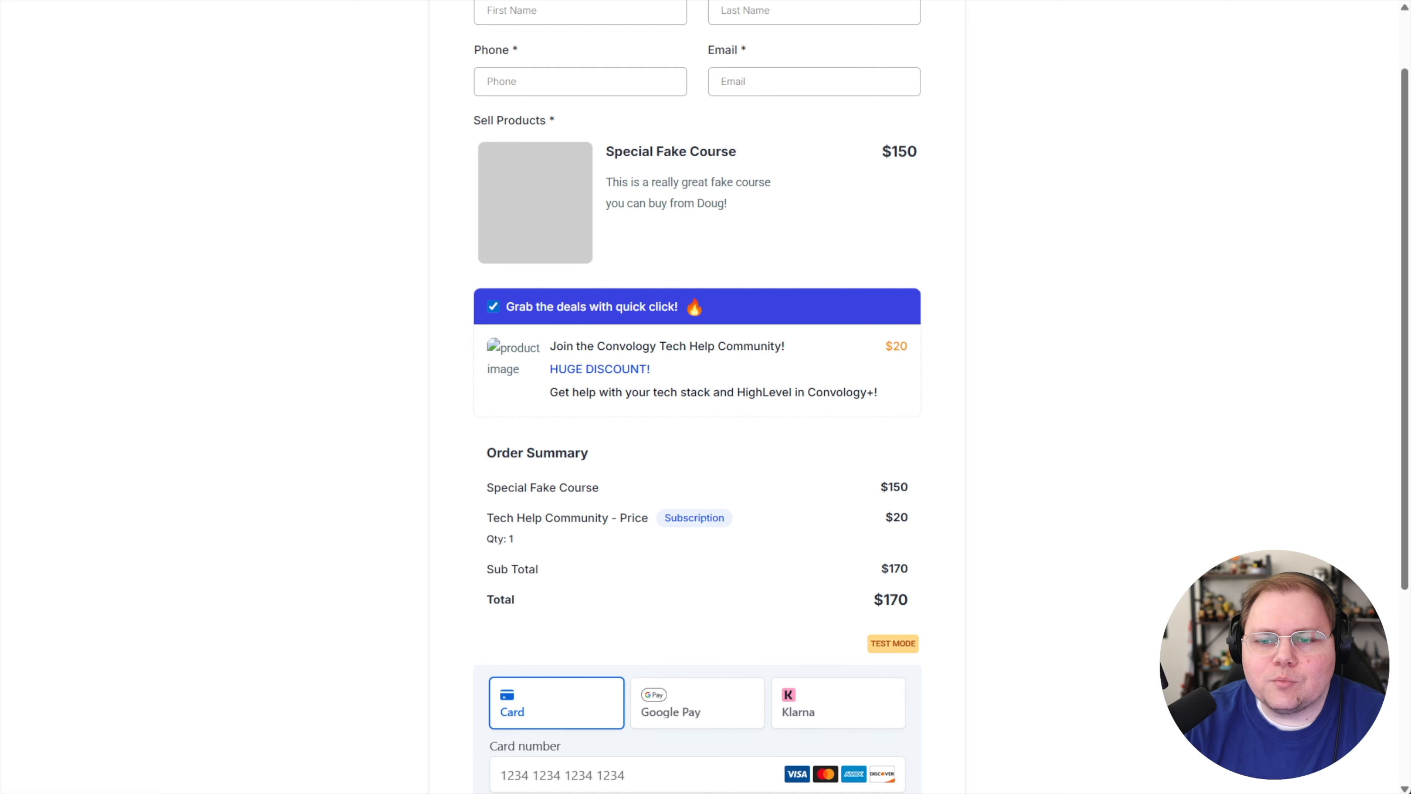
{"action": "left_click", "coordinate": [496, 313]}
{"action": "left_click", "coordinate": [495, 313]}
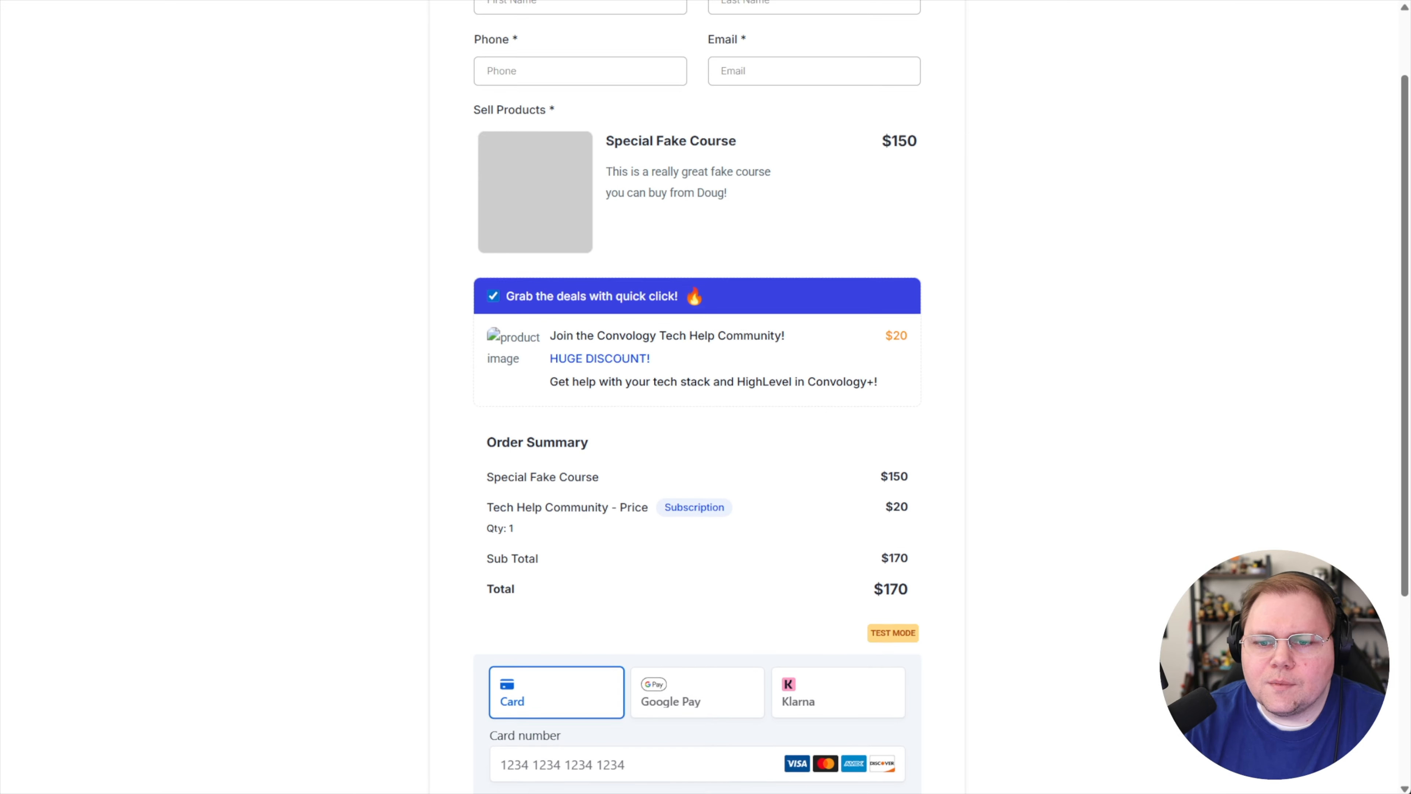
{"action": "scroll", "coordinate": [633, 389], "scroll_direction": "down", "scroll_amount": 1}
{"action": "left_click", "coordinate": [495, 226]}
{"action": "left_click", "coordinate": [493, 225]}
Examine the bump product's price, the order total and the line item prices in the Order Summary.
{"action": "left_click_drag", "start_coordinate": [914, 436], "coordinate": [885, 436]}
{"action": "left_click_drag", "start_coordinate": [872, 520], "coordinate": [913, 526]}
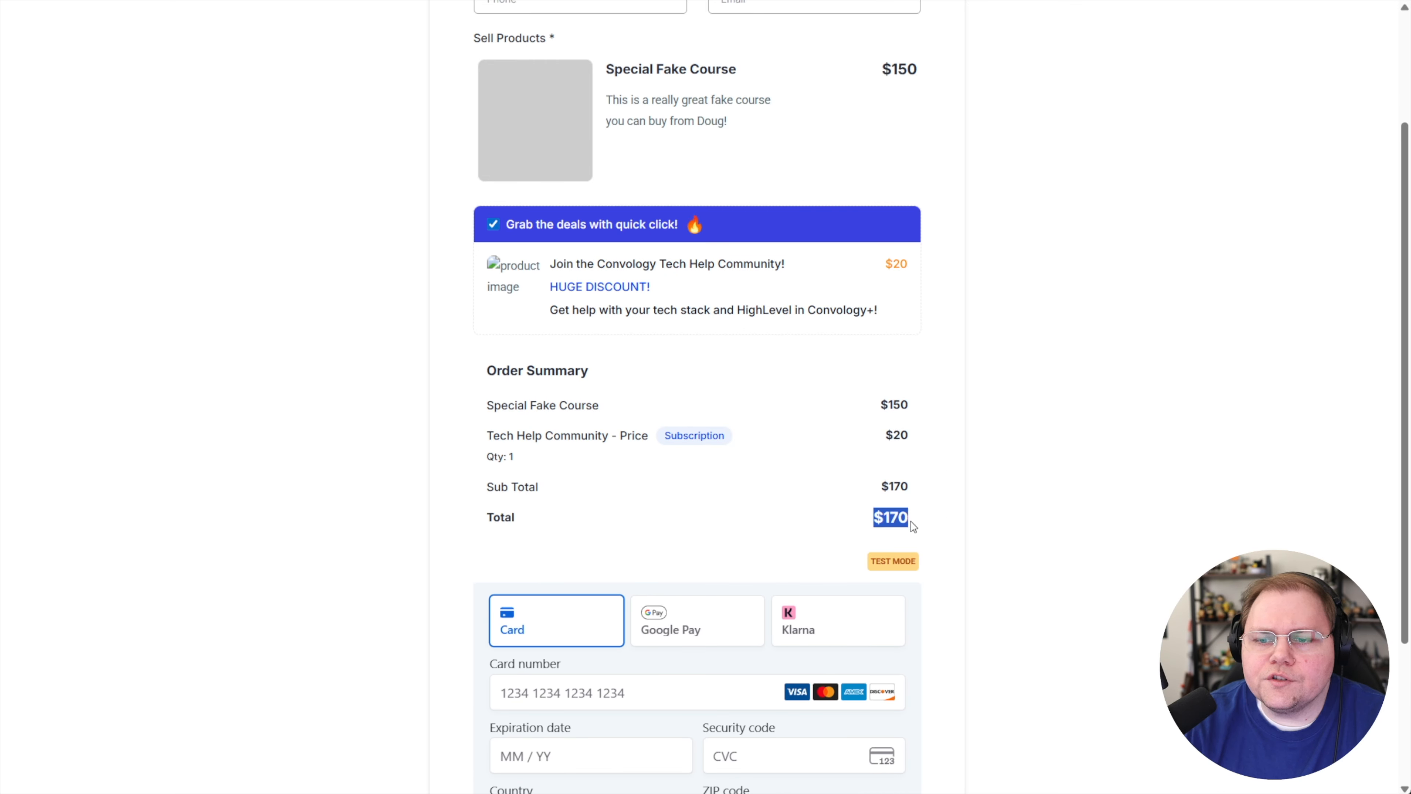
{"action": "left_click_drag", "start_coordinate": [879, 406], "coordinate": [914, 442]}
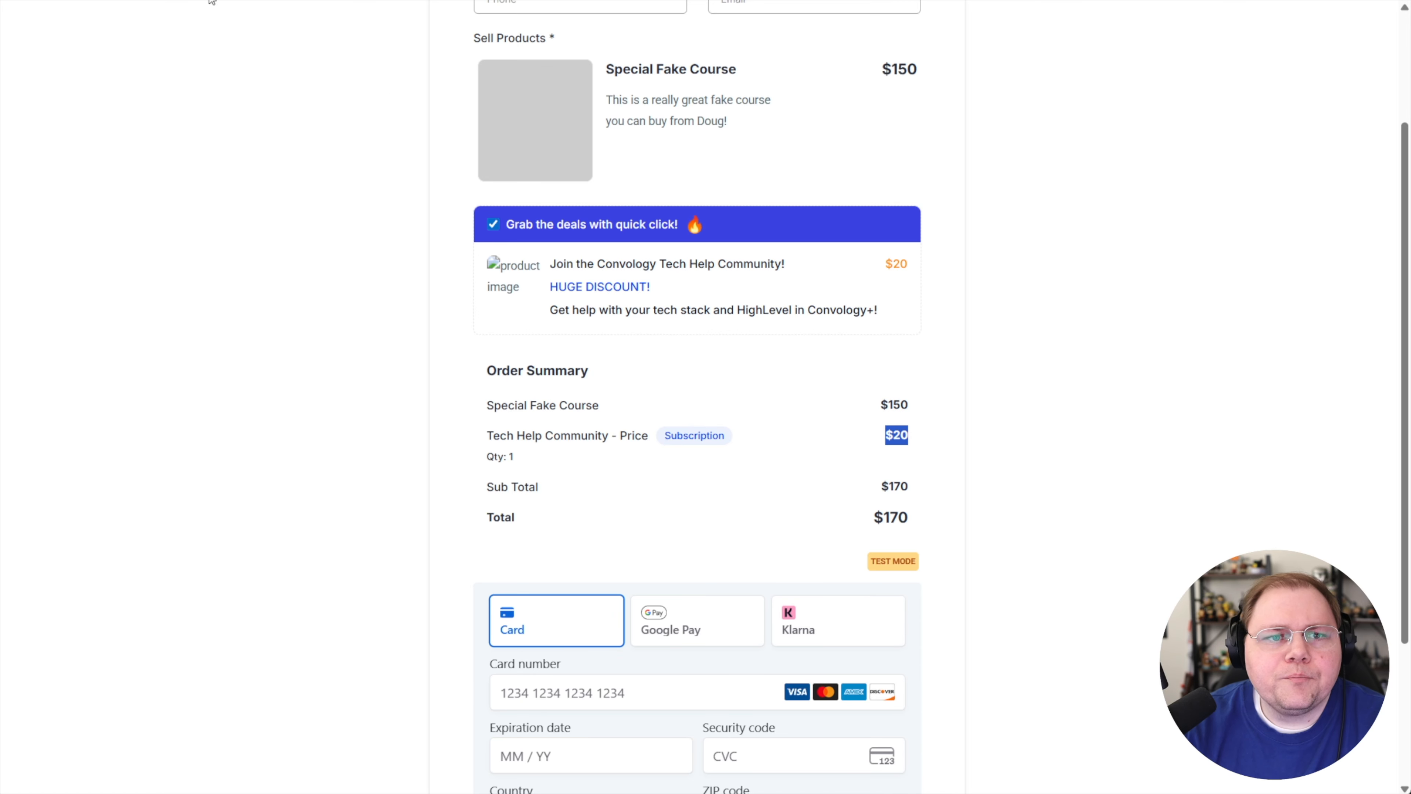
Return to the form builder, save the form and go back to the Forms list.
{"action": "left_click", "coordinate": [245, 1]}
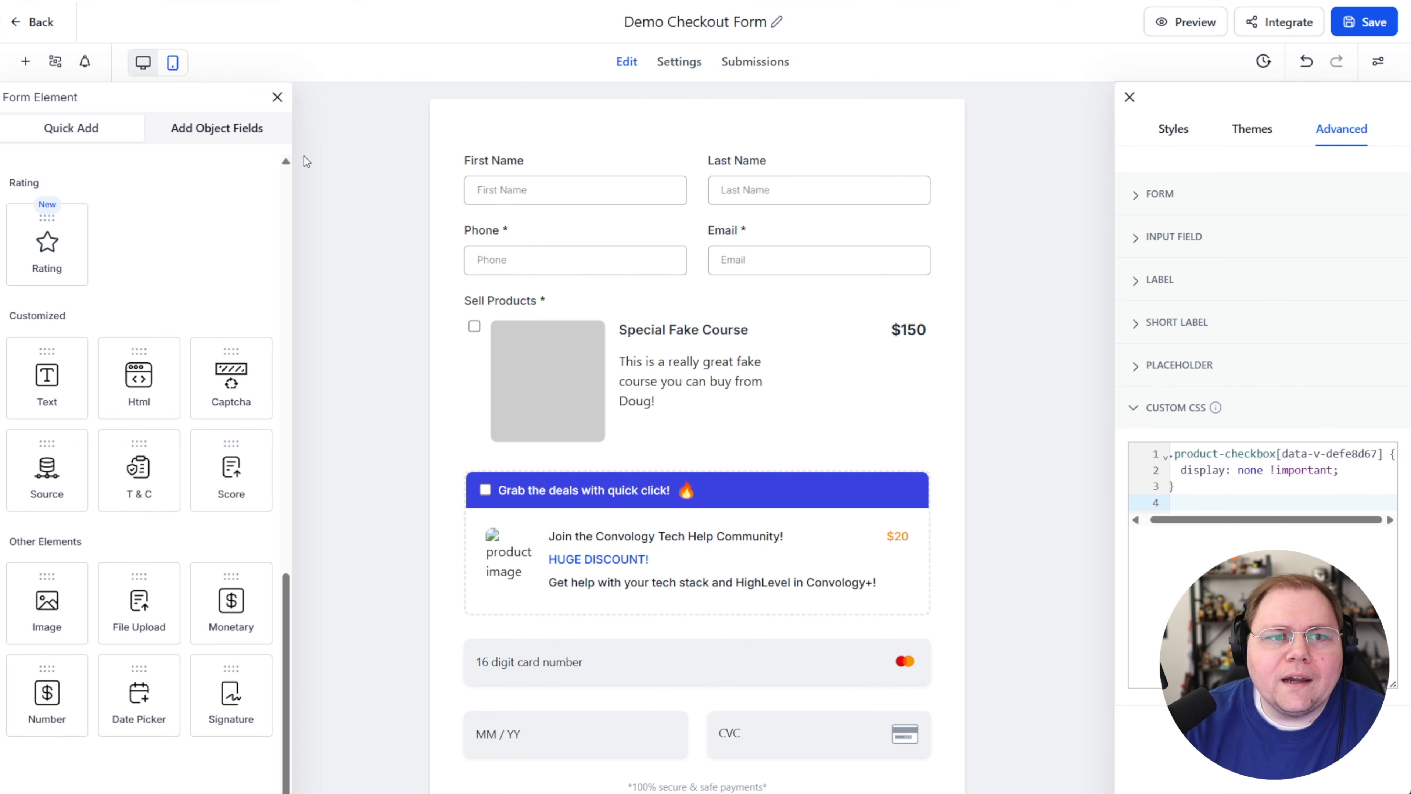
{"action": "left_click", "coordinate": [1363, 22]}
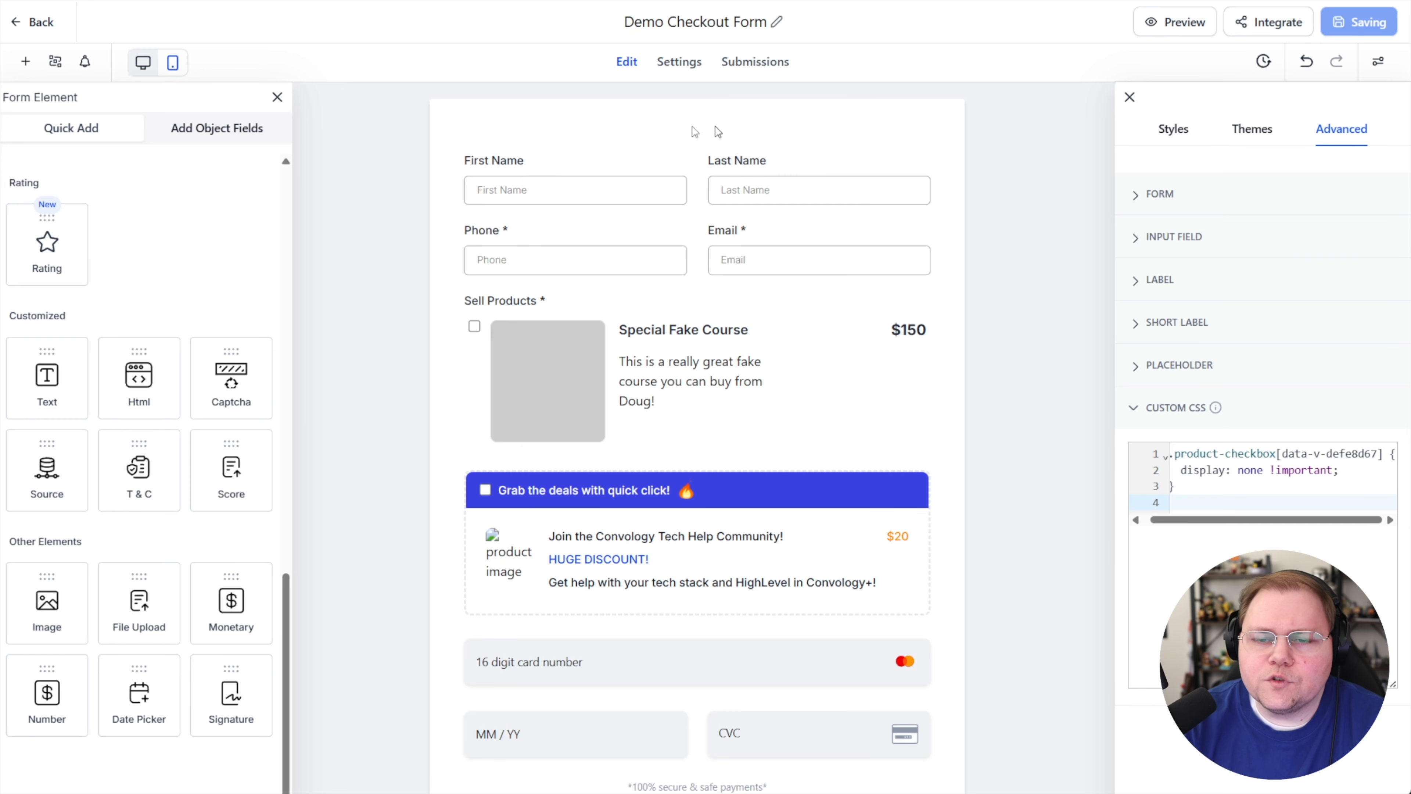
{"action": "left_click", "coordinate": [37, 23]}
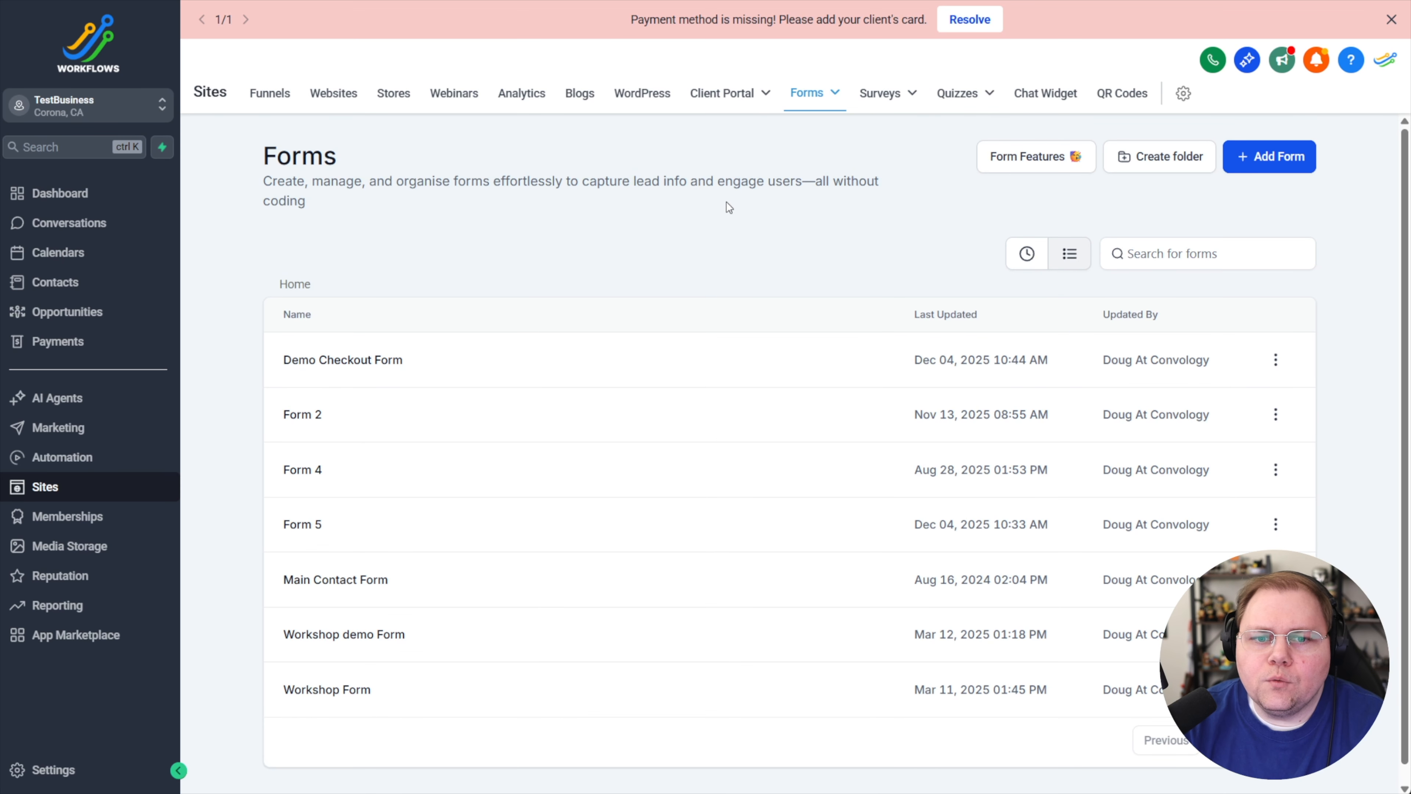
Dismiss the payment notice and create a blank funnel named "Order form with upsell demo".
{"action": "left_click", "coordinate": [1391, 20]}
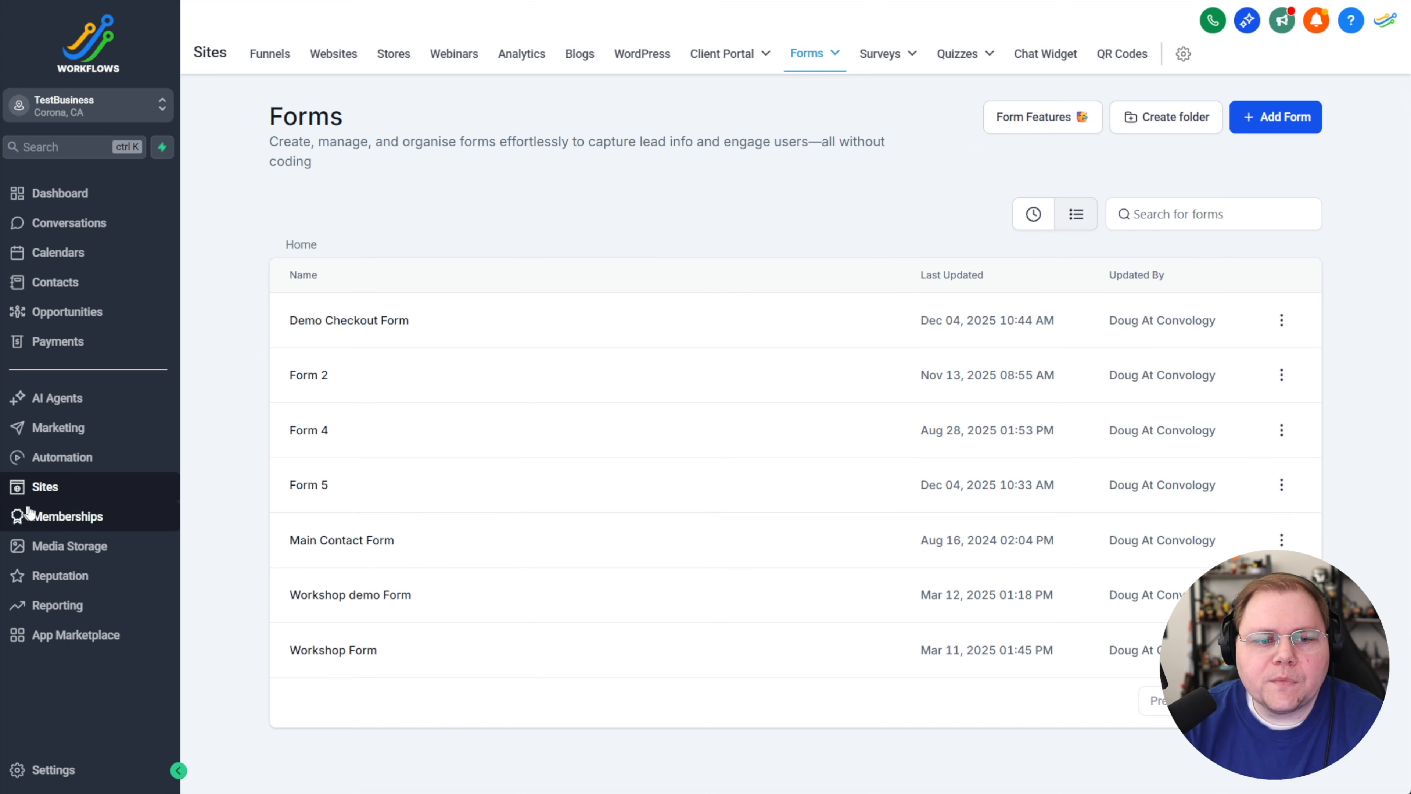
{"action": "left_click", "coordinate": [273, 56]}
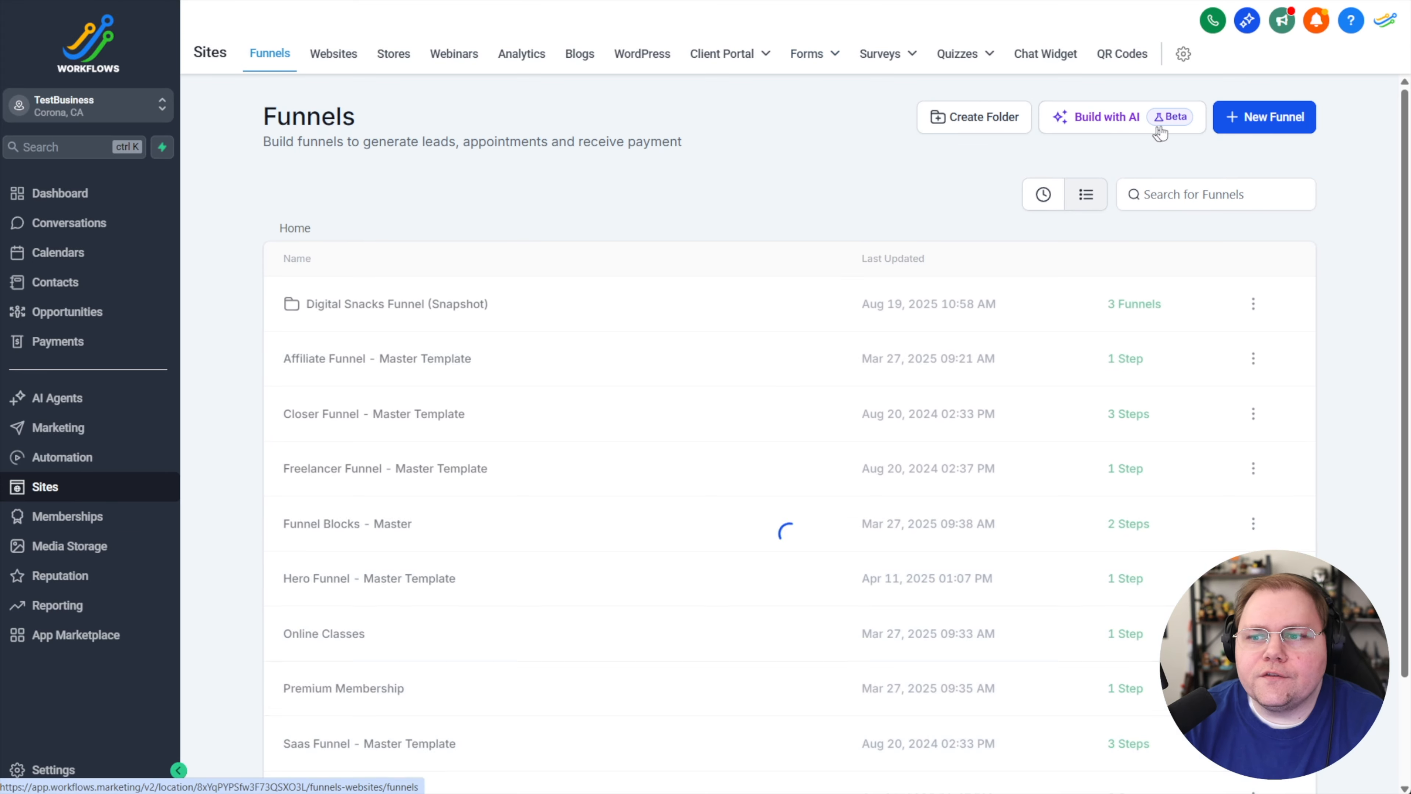
{"action": "left_click", "coordinate": [1271, 116]}
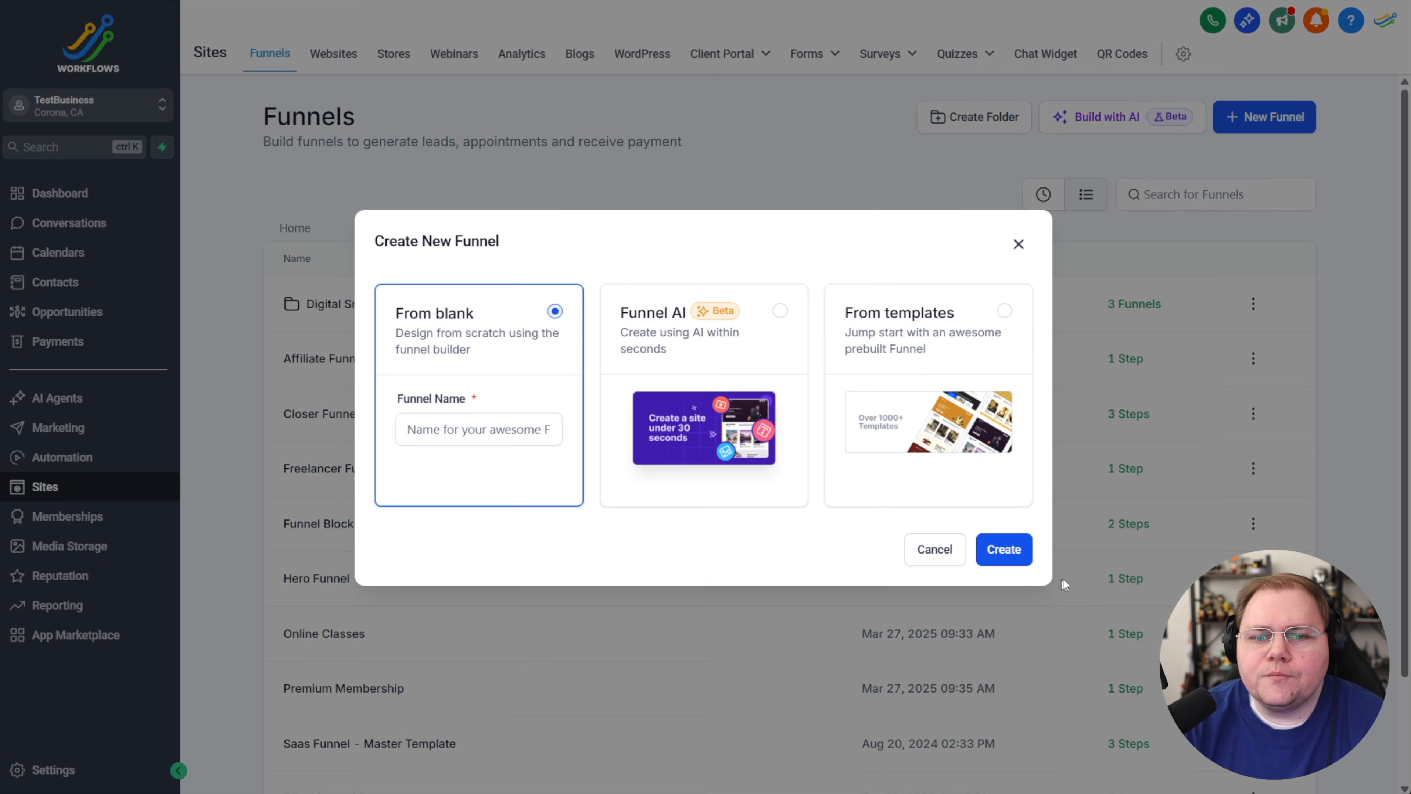
{"action": "left_click", "coordinate": [991, 547]}
{"action": "left_click", "coordinate": [408, 429]}
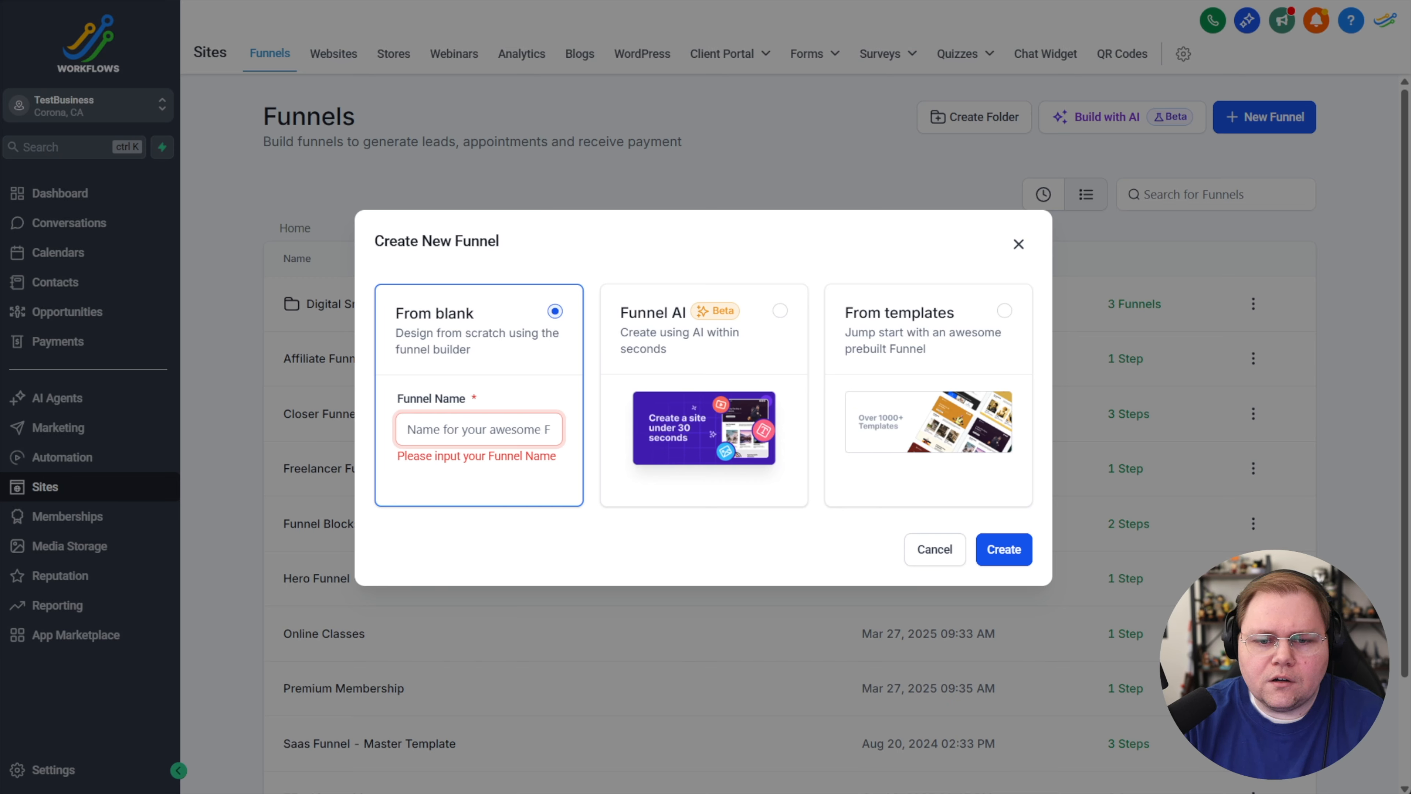
{"action": "type", "text": "Order for"}
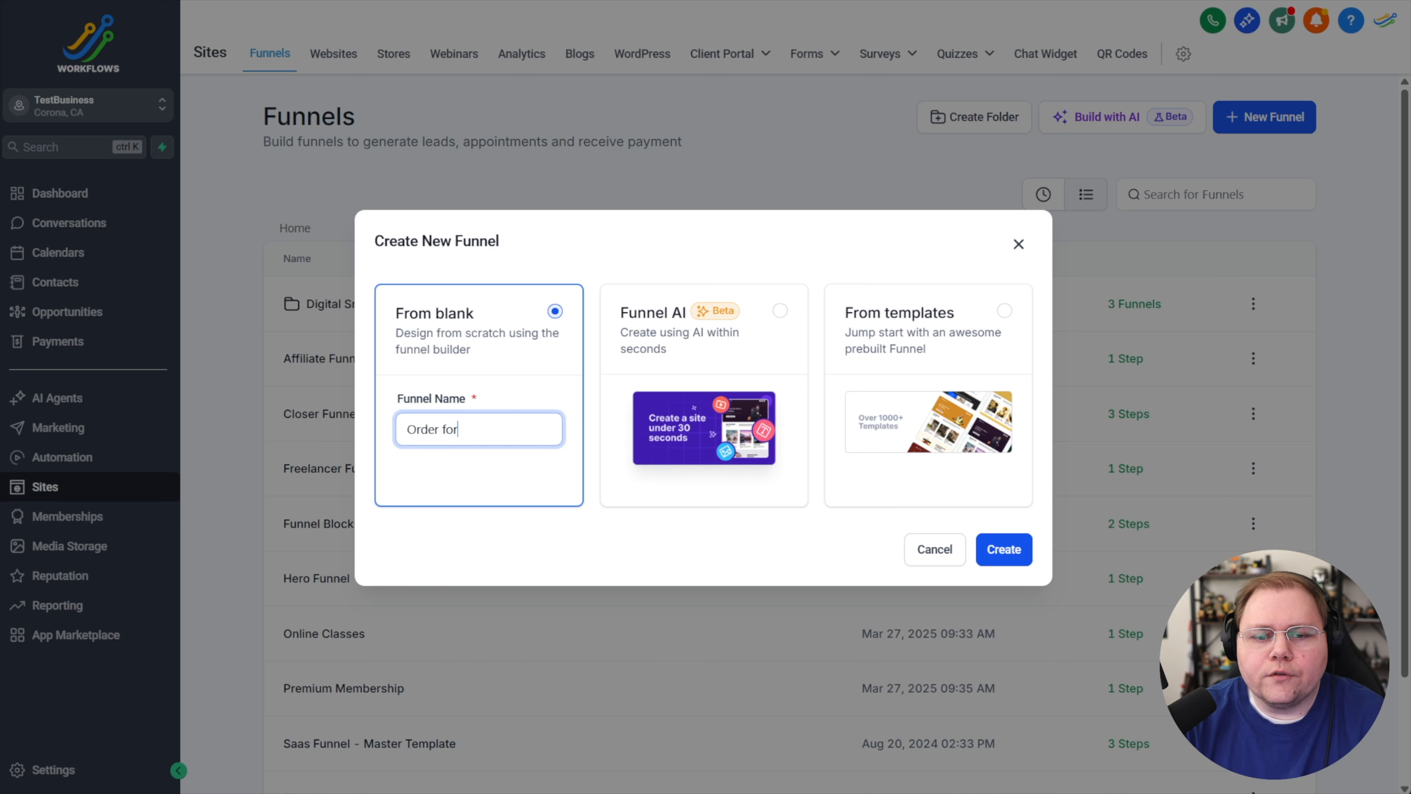
{"action": "type", "text": "m with upsell demo"}
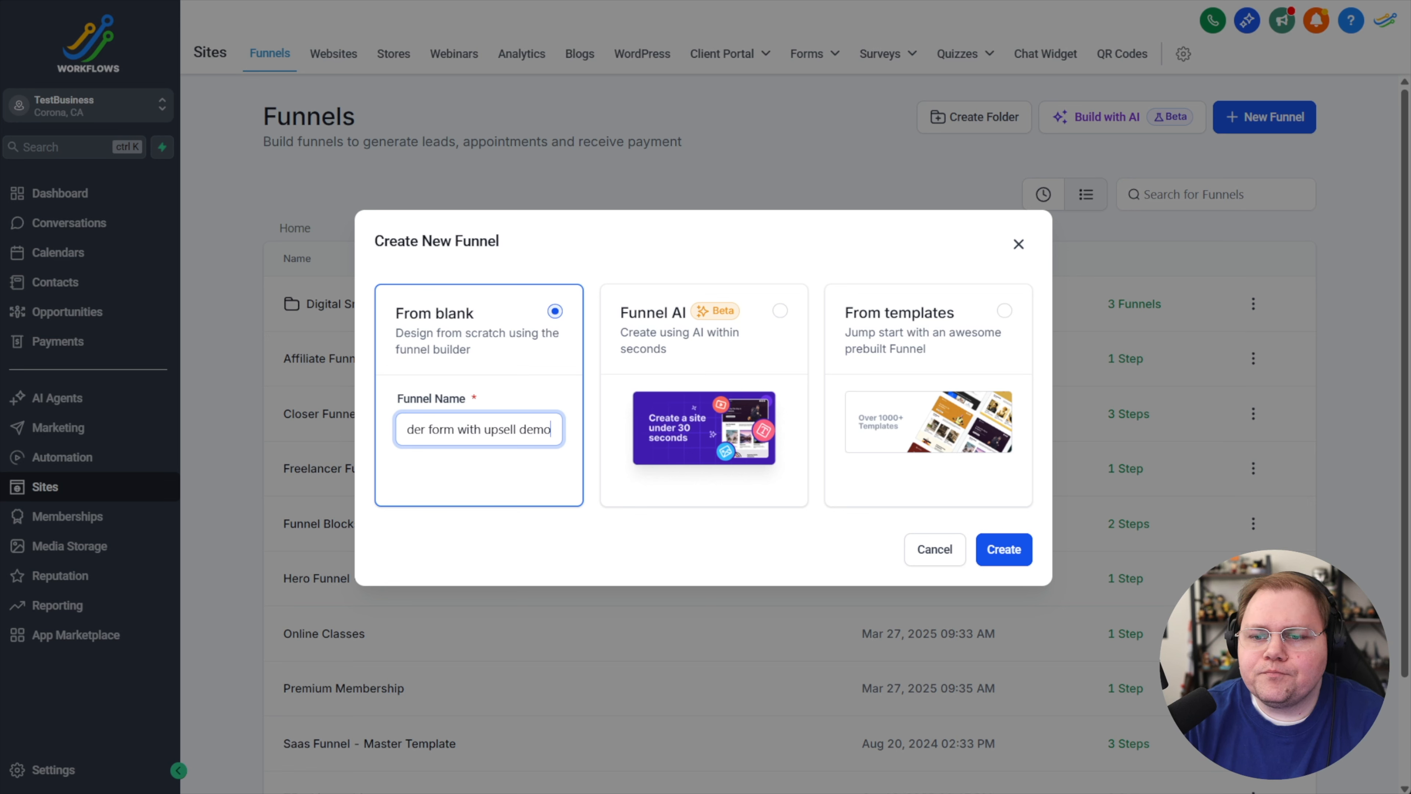
{"action": "left_click", "coordinate": [1005, 549]}
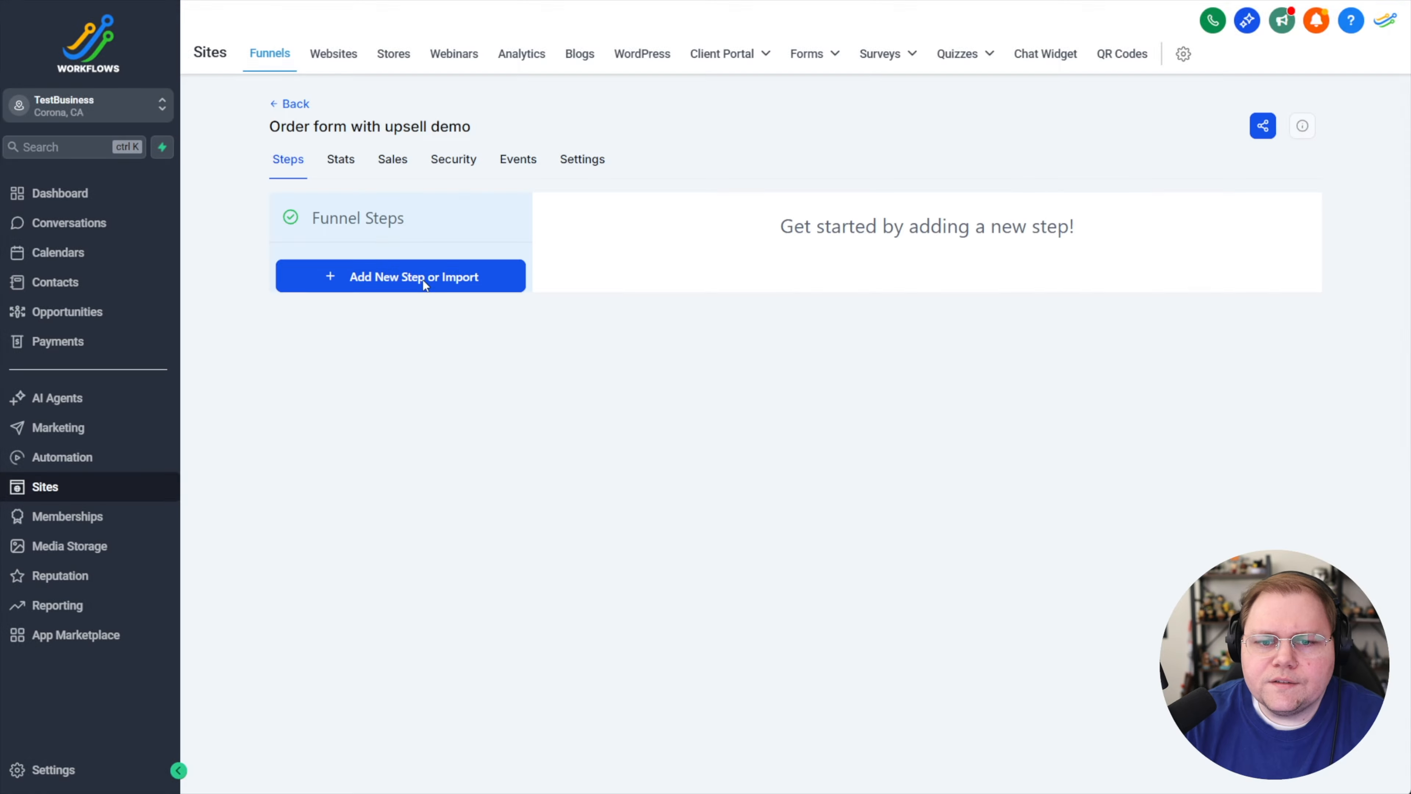
Add a funnel step with the page name "checkout order form demo".
{"action": "left_click", "coordinate": [425, 278]}
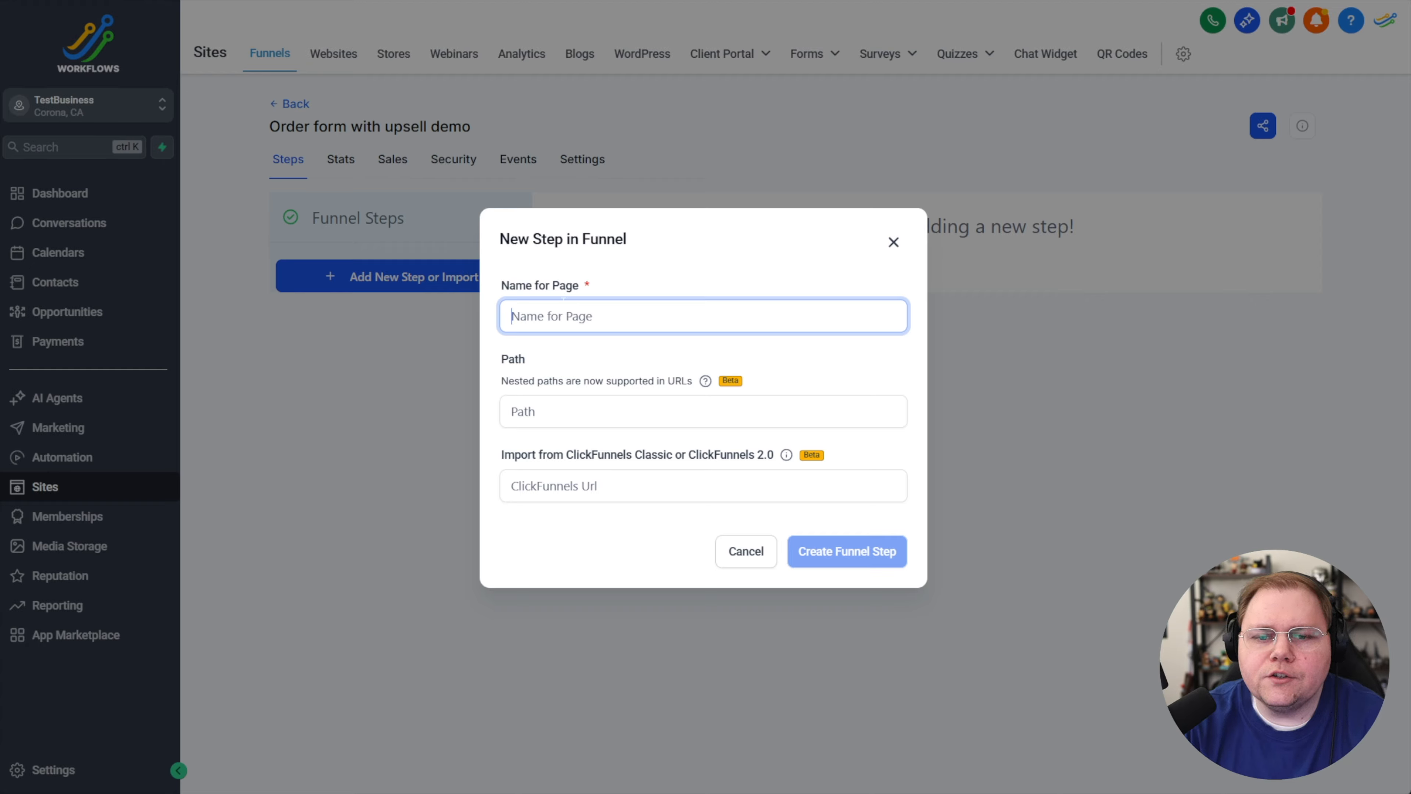
{"action": "type", "text": "che"}
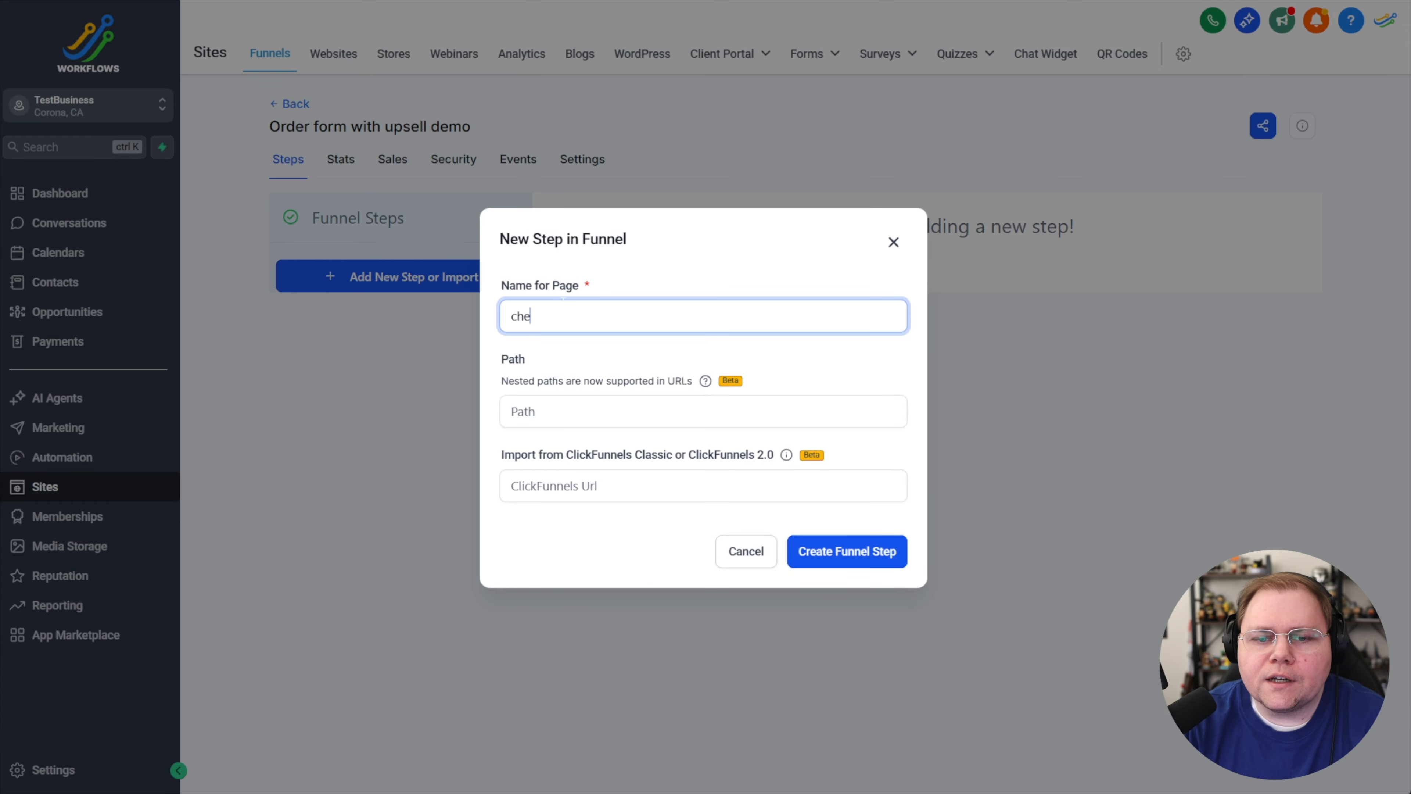
{"action": "type", "text": "ckout order form demo"}
{"action": "left_click", "coordinate": [809, 555]}
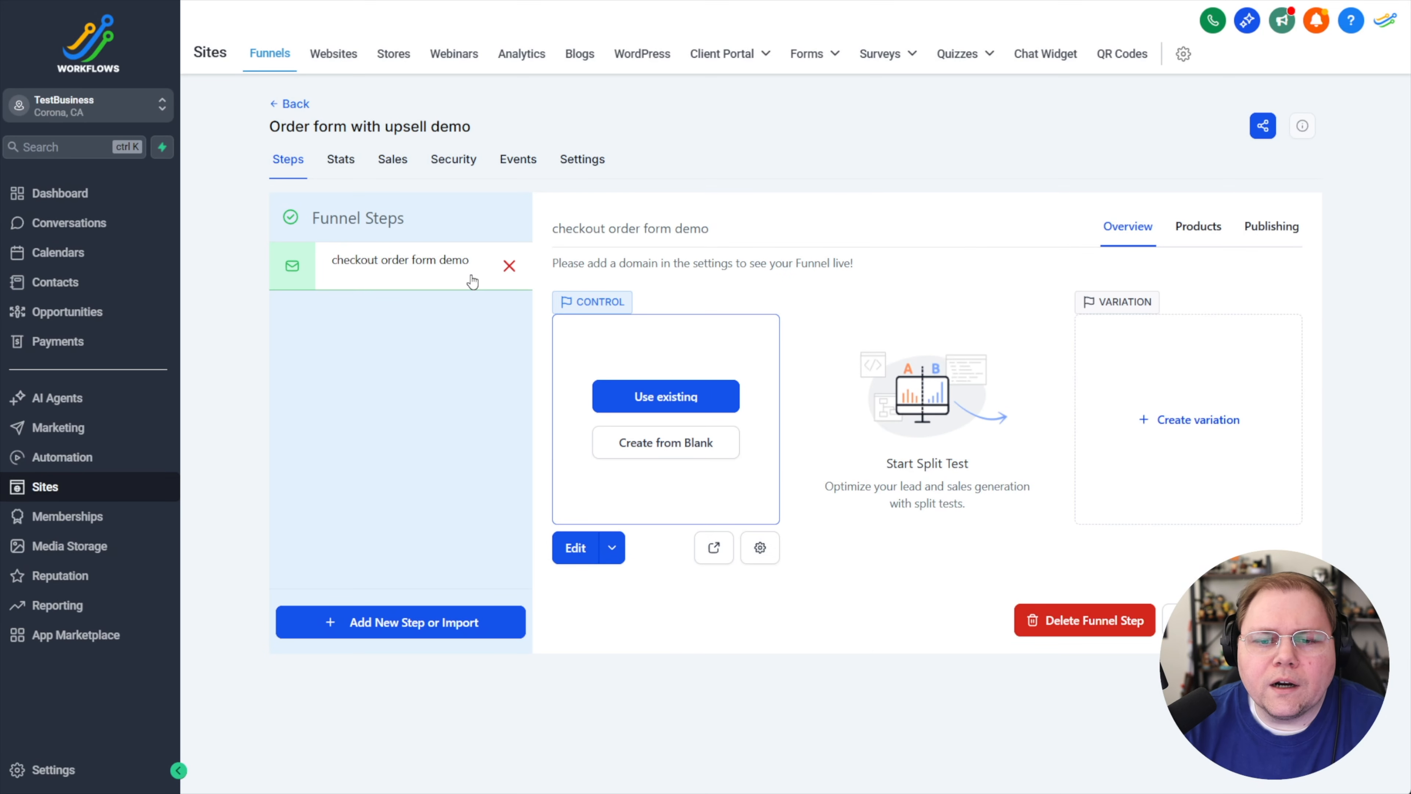
Add a second funnel step with the page name "upsell order form demo".
{"action": "left_click", "coordinate": [432, 624]}
{"action": "left_click", "coordinate": [567, 316]}
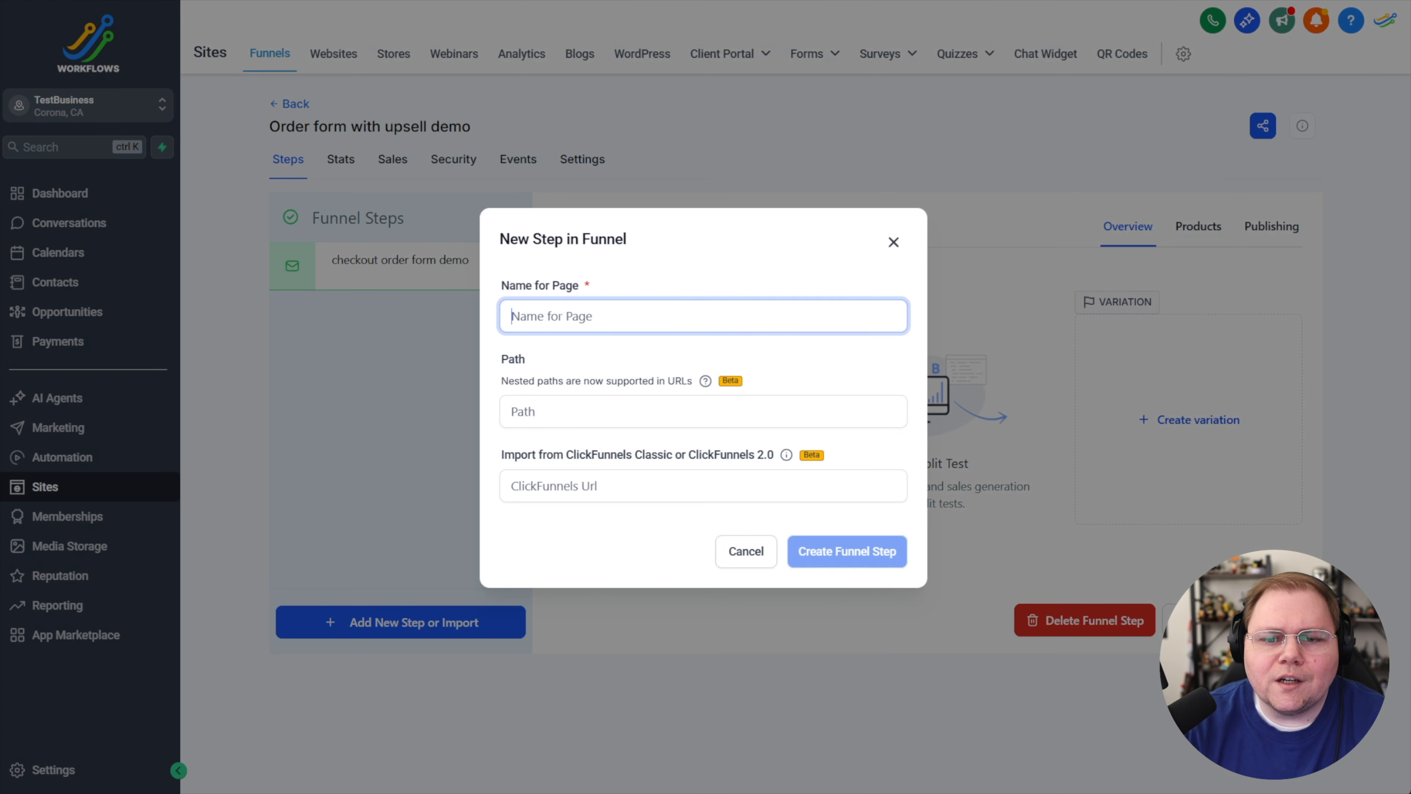
{"action": "type", "text": "upsell order form demo"}
{"action": "key", "text": "Return"}
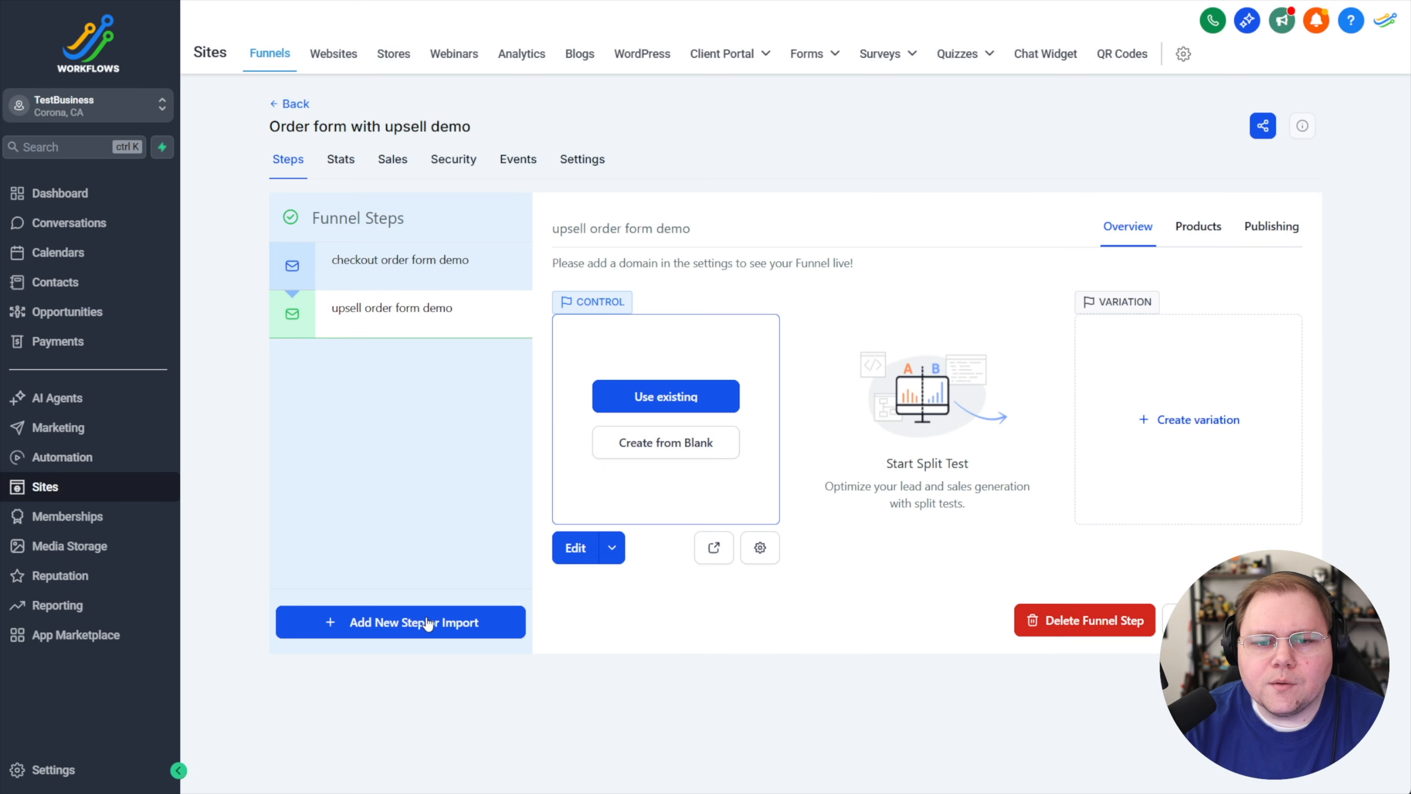
Add a third funnel step with the page name "order confirmation order form demo".
{"action": "left_click", "coordinate": [433, 622]}
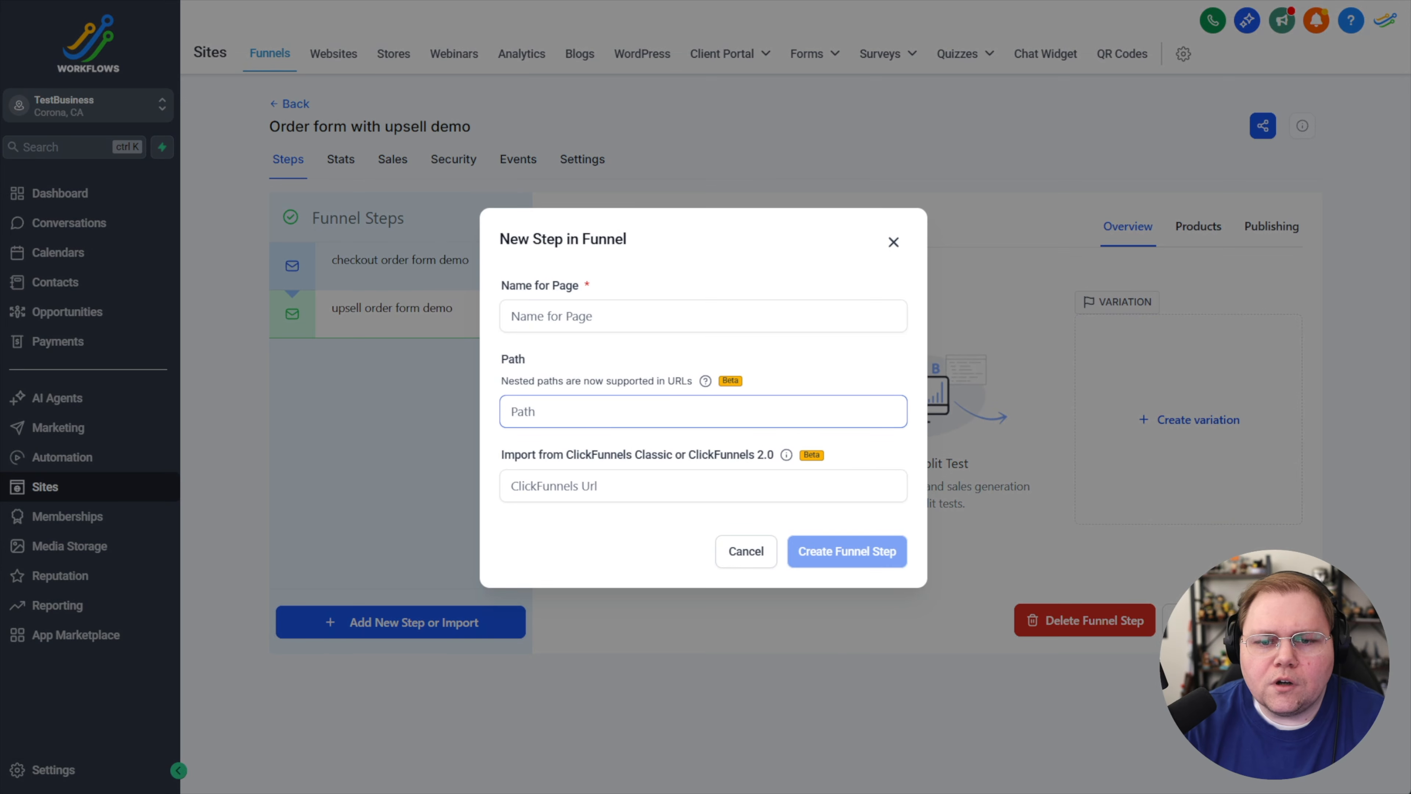
{"action": "left_click", "coordinate": [625, 295]}
{"action": "type", "text": "order c"}
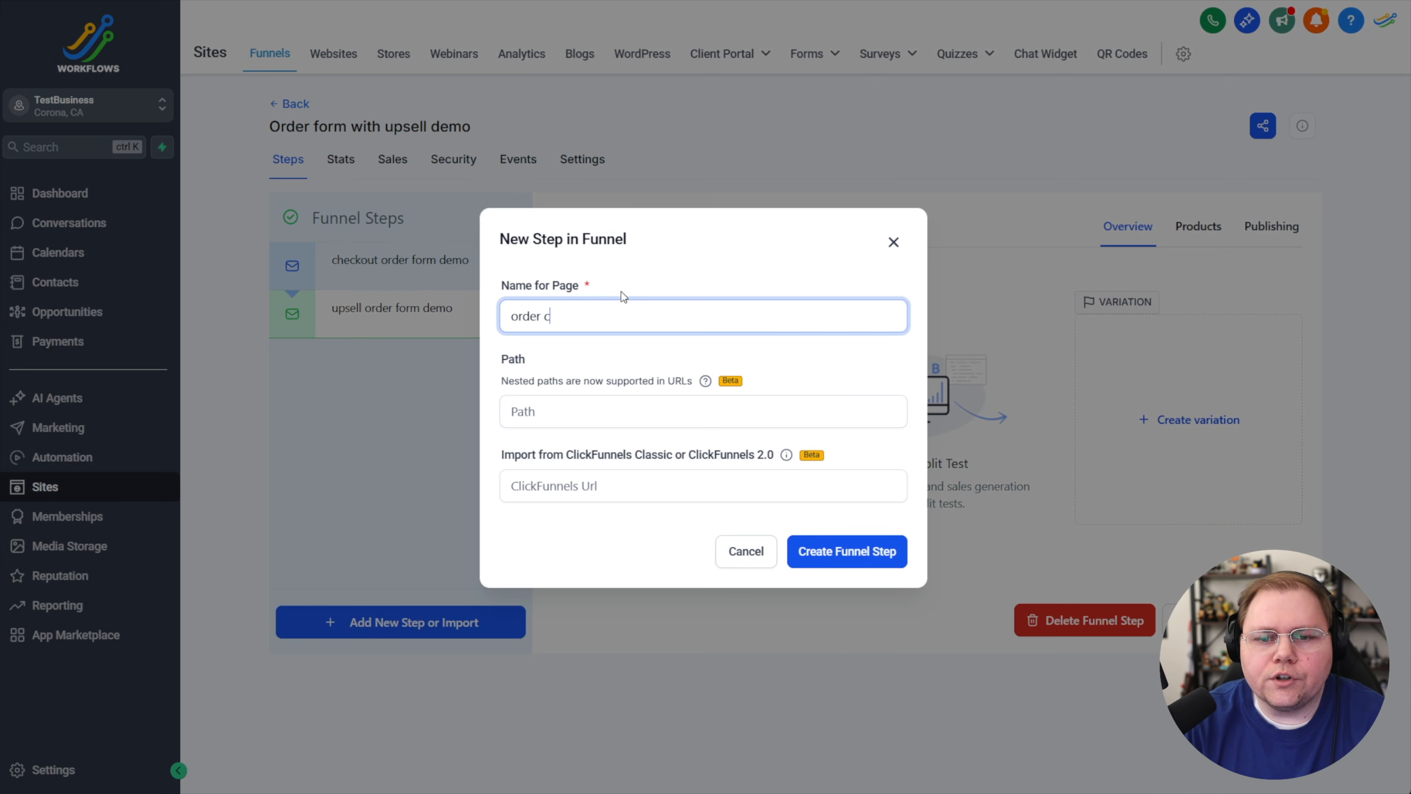
{"action": "type", "text": "onfirmation order form demo"}
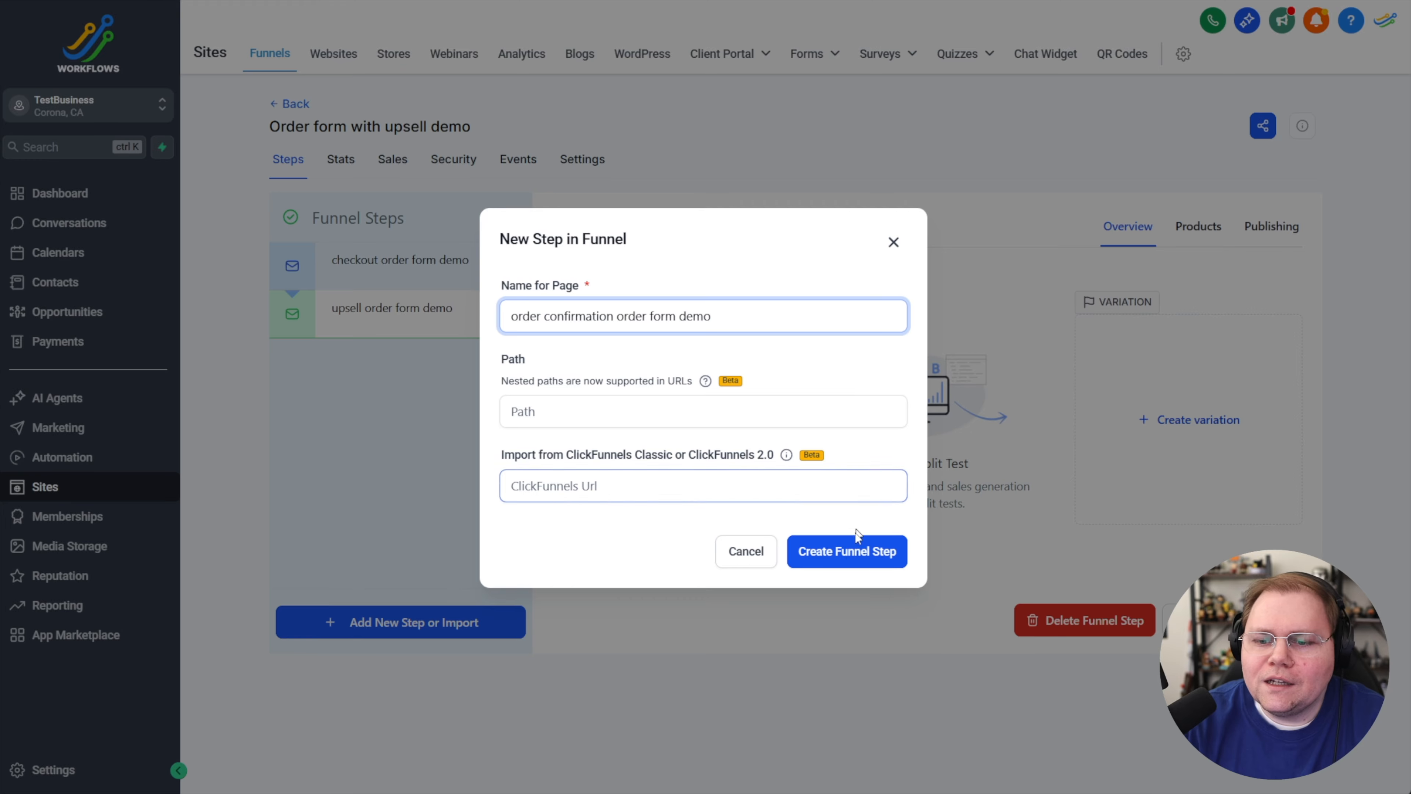
{"action": "left_click", "coordinate": [848, 549]}
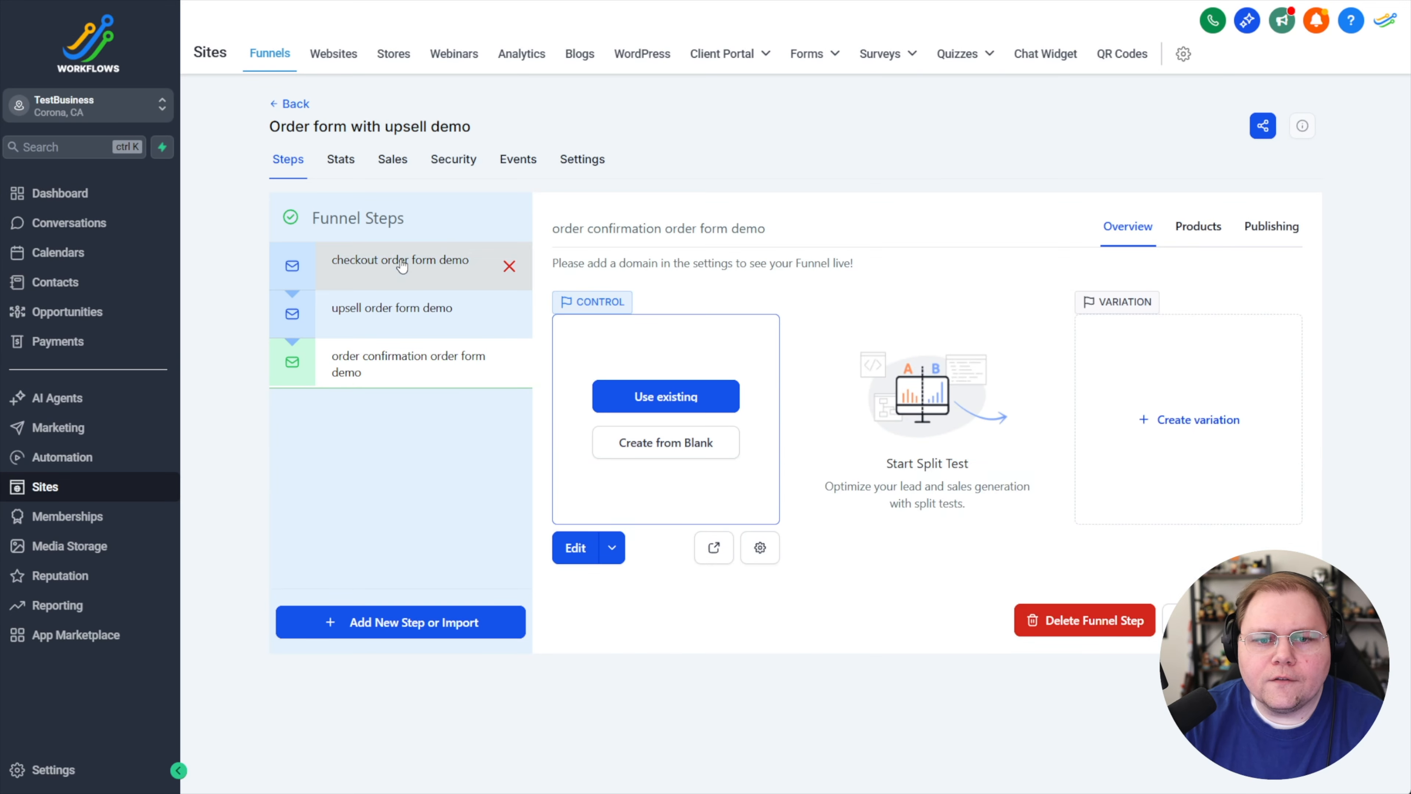
Open the checkout order form demo step's page for editing in a new browser tab and switch to it.
{"action": "left_click", "coordinate": [399, 274]}
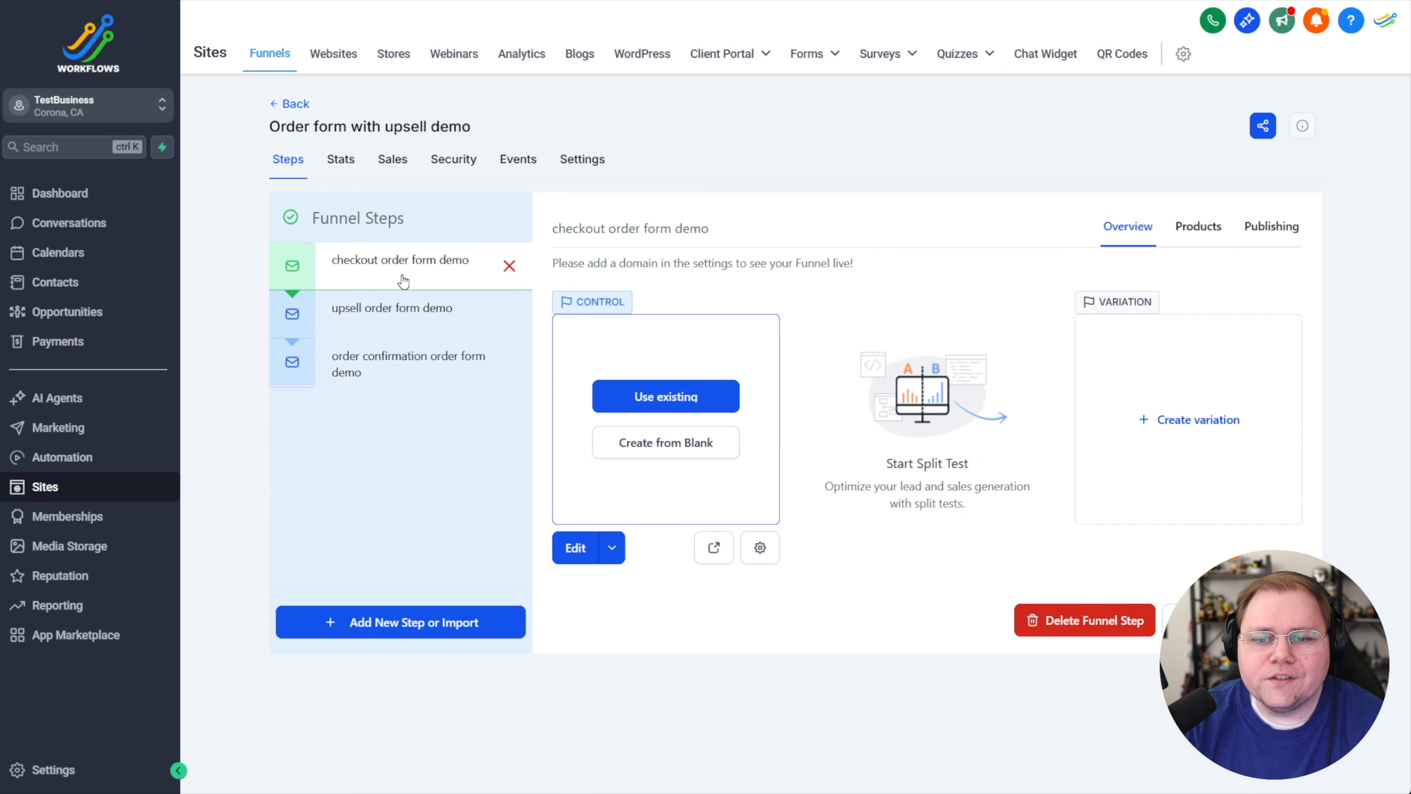
{"action": "left_click", "coordinate": [614, 552]}
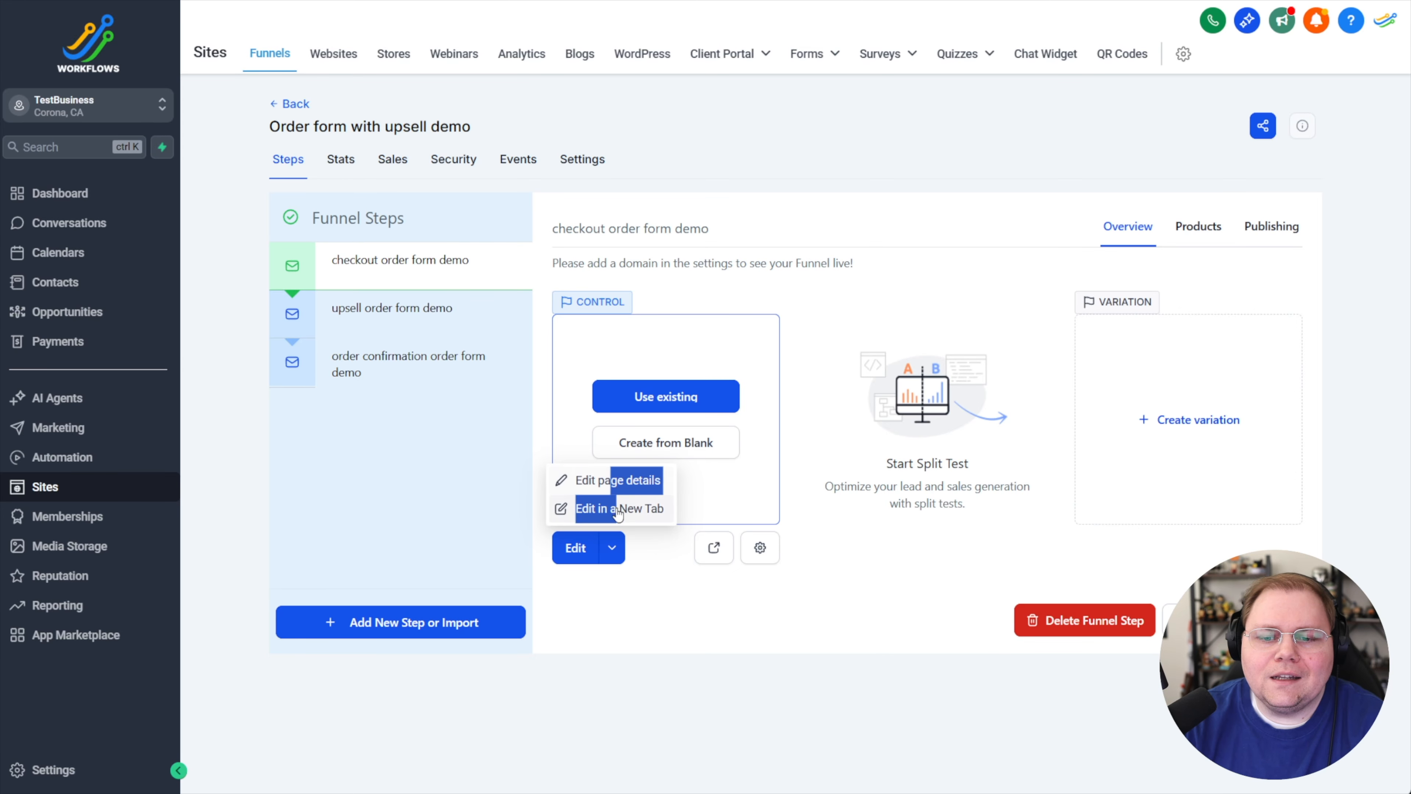
{"action": "left_click", "coordinate": [626, 510]}
{"action": "left_click", "coordinate": [233, 1]}
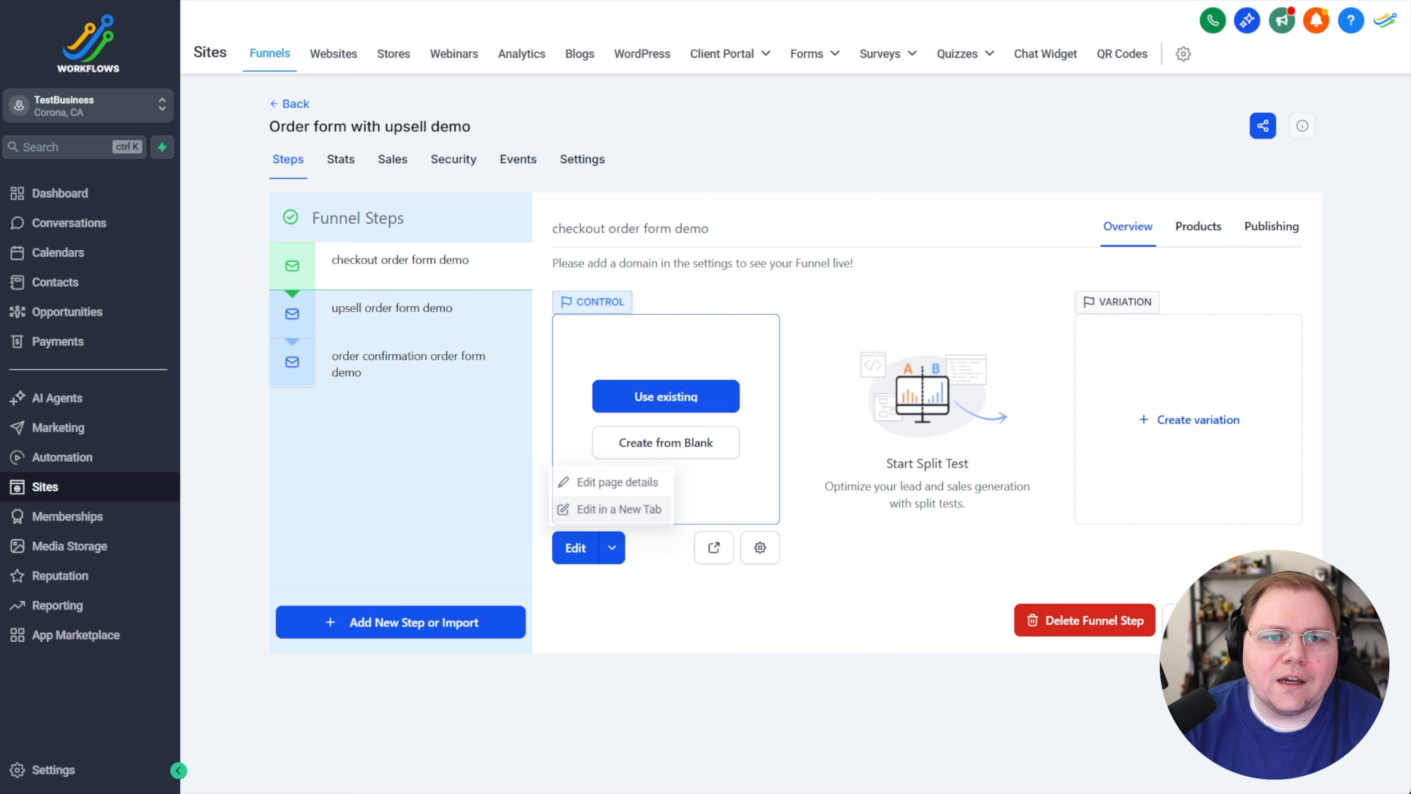
{"action": "left_click", "coordinate": [355, 1]}
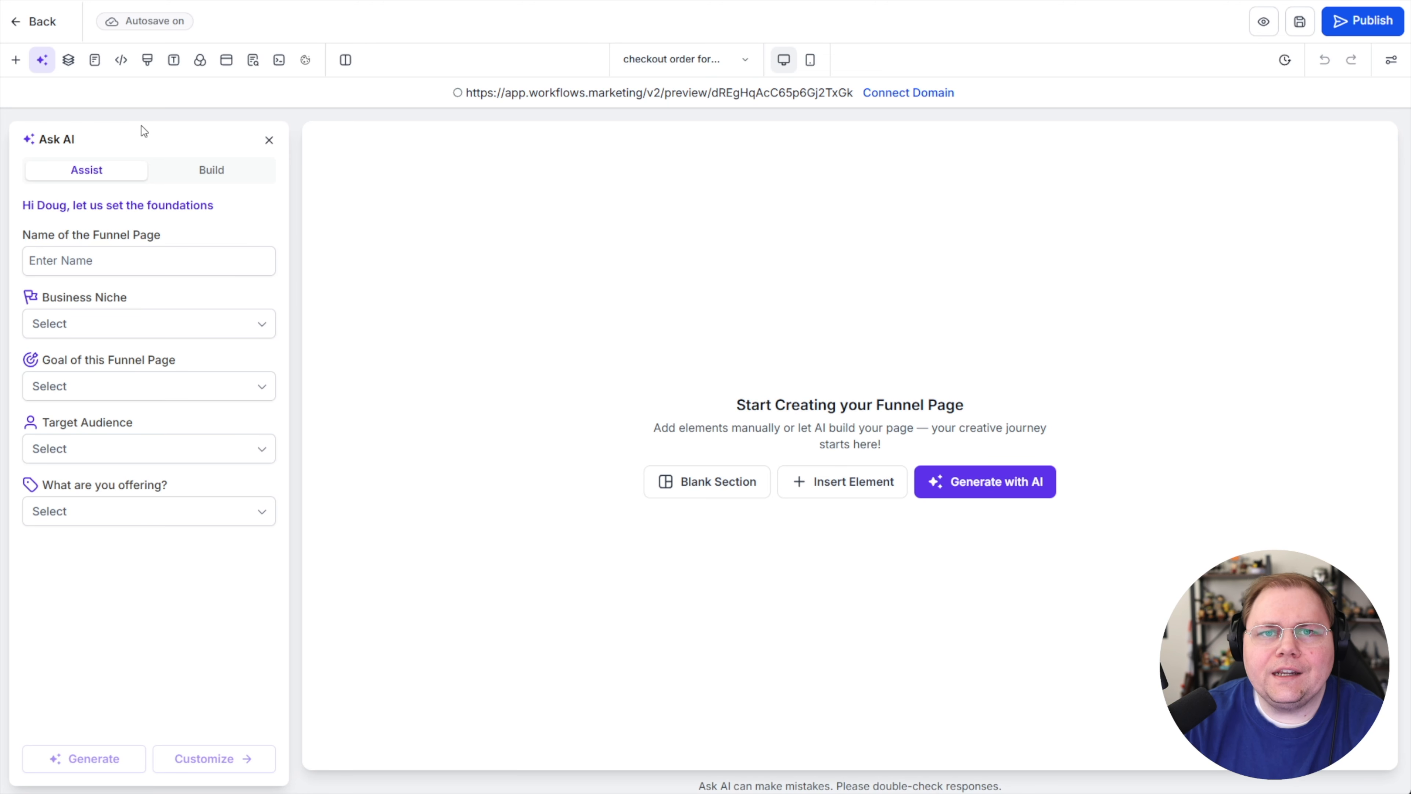
Search the page elements for "form" and place a Form element on the blank checkout page.
{"action": "left_click", "coordinate": [17, 60]}
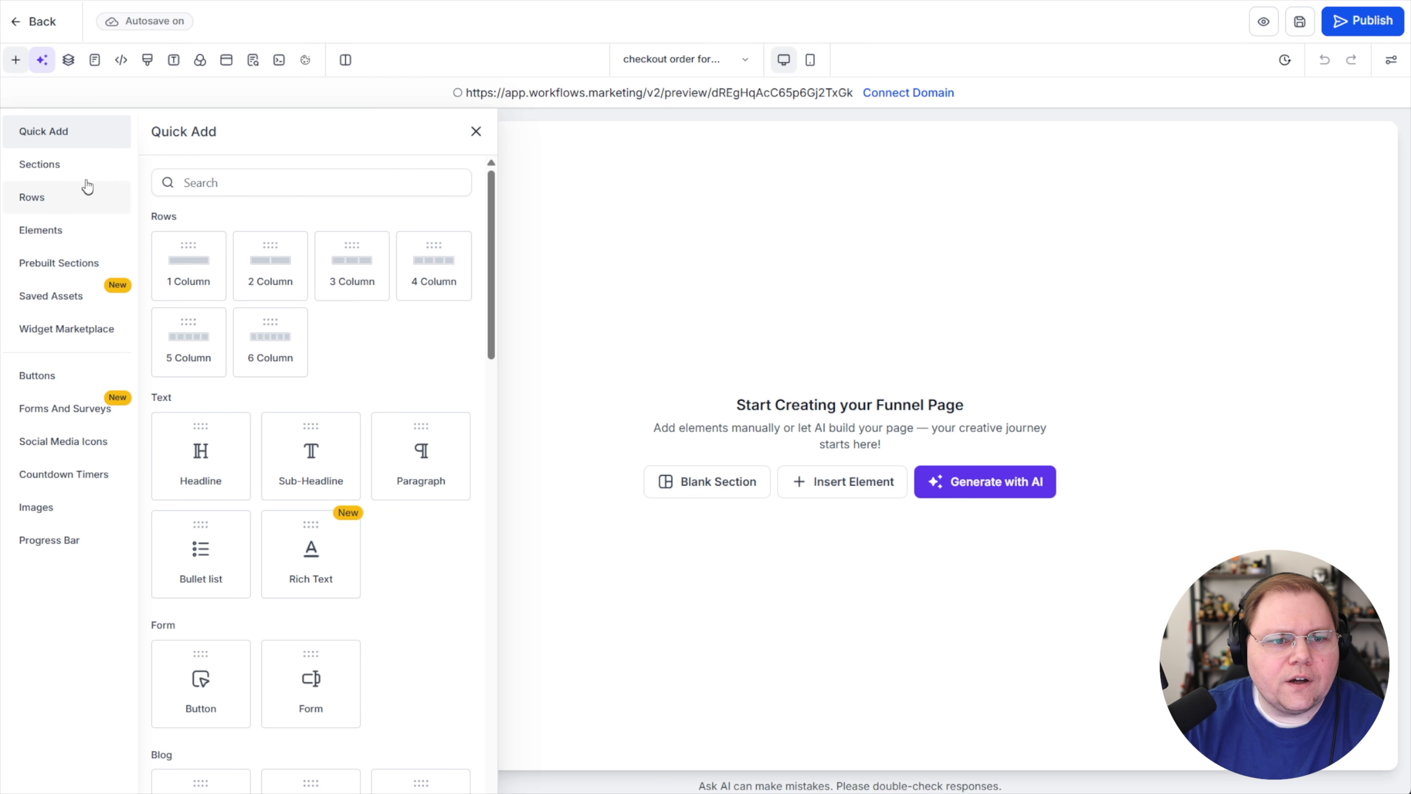
{"action": "left_click", "coordinate": [247, 181]}
{"action": "type", "text": "for"}
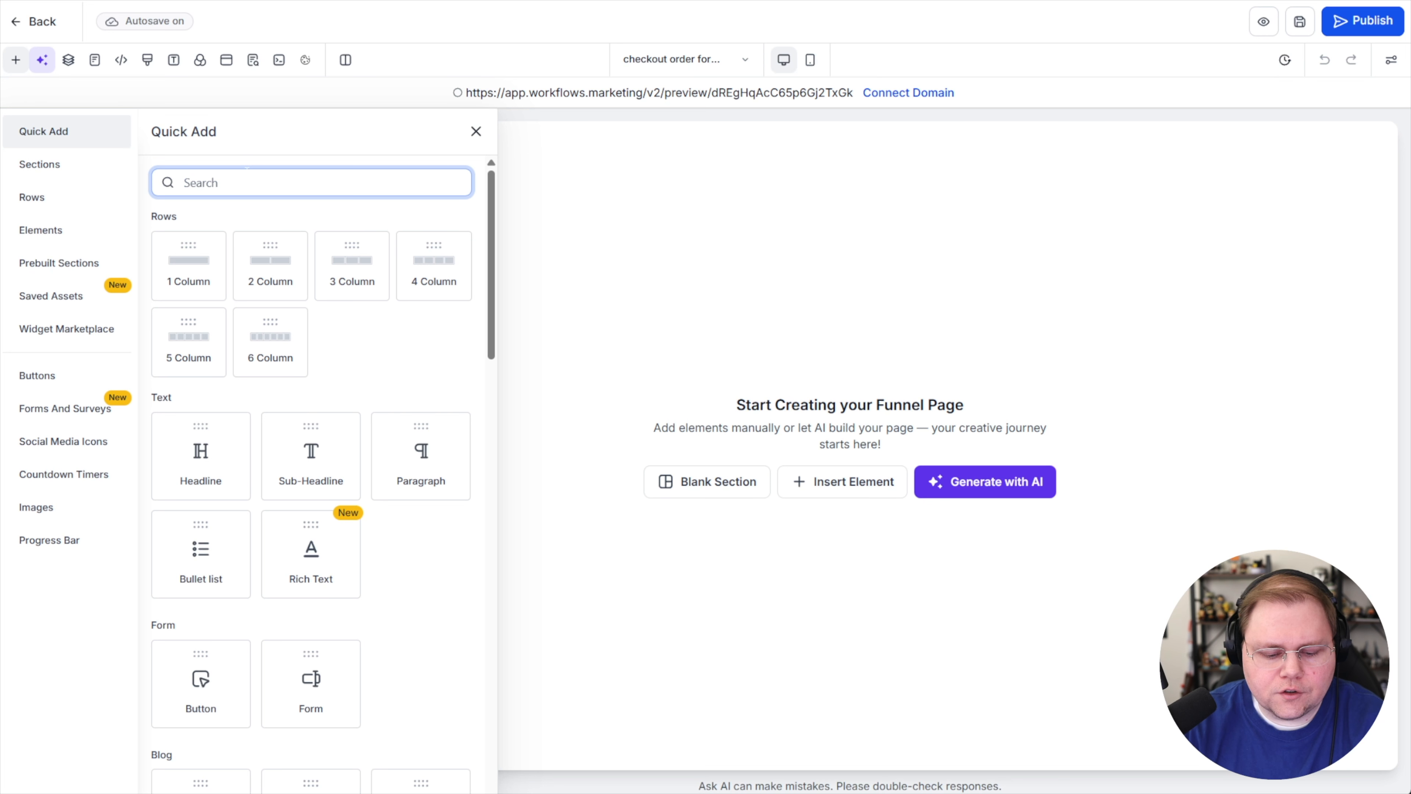
{"action": "type", "text": "m"}
{"action": "left_click_drag", "start_coordinate": [315, 295], "coordinate": [812, 201]}
{"action": "left_click", "coordinate": [869, 172]}
Choose Demo Checkout Form as the form shown by the new Form element.
{"action": "left_click", "coordinate": [697, 334]}
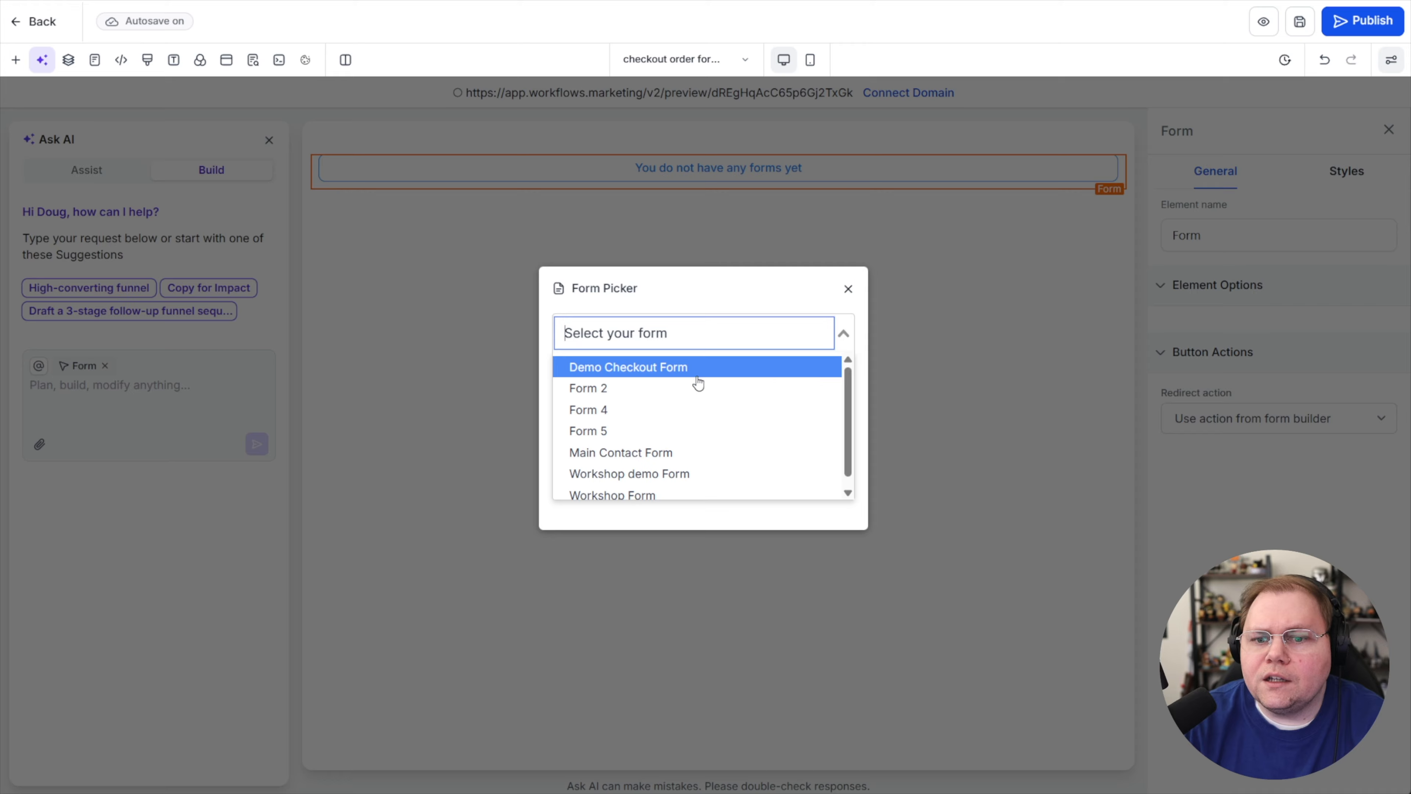
{"action": "left_click", "coordinate": [687, 371]}
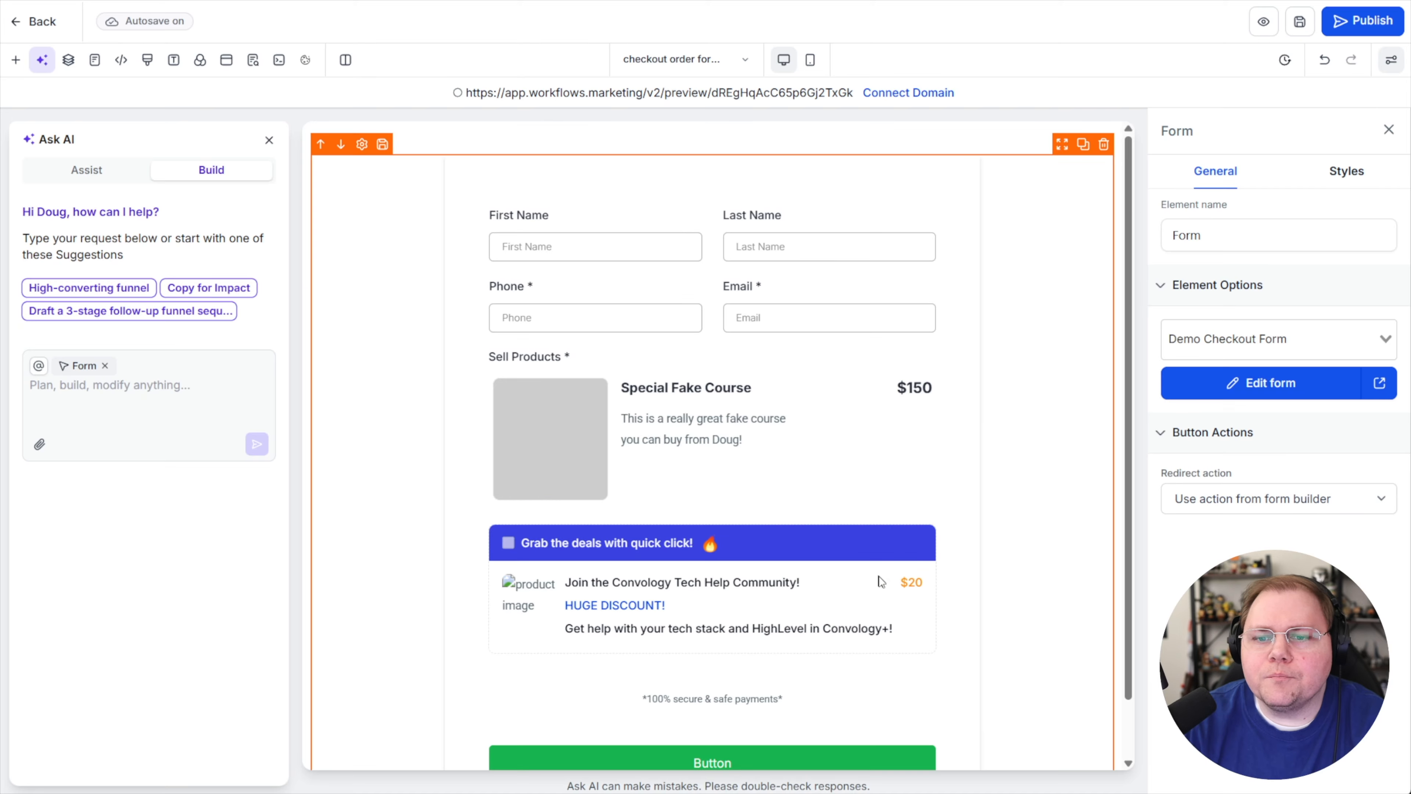
{"action": "key", "text": "Escape"}
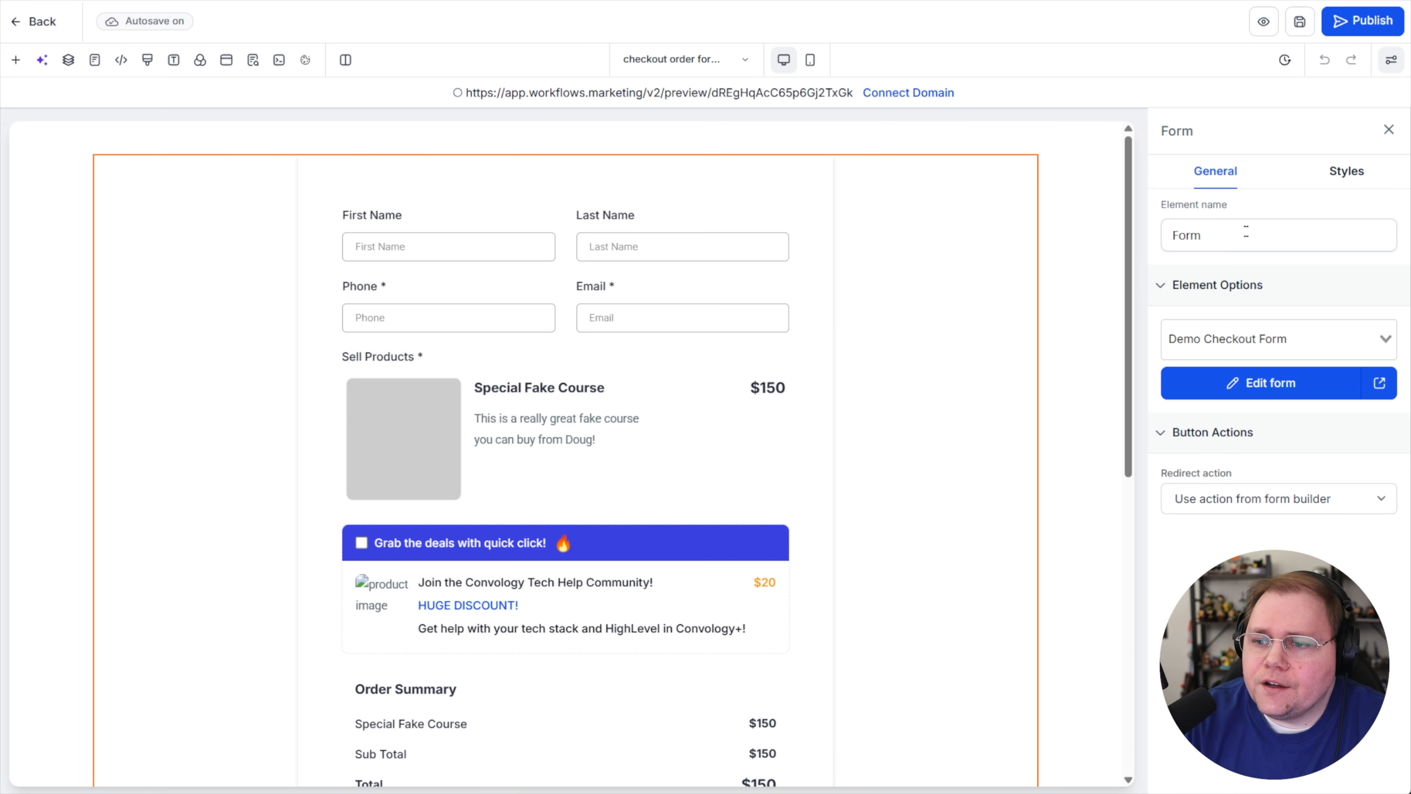
Try Go to Next step as the form's redirect action and return it to Use action from form builder.
{"action": "left_click", "coordinate": [1268, 510]}
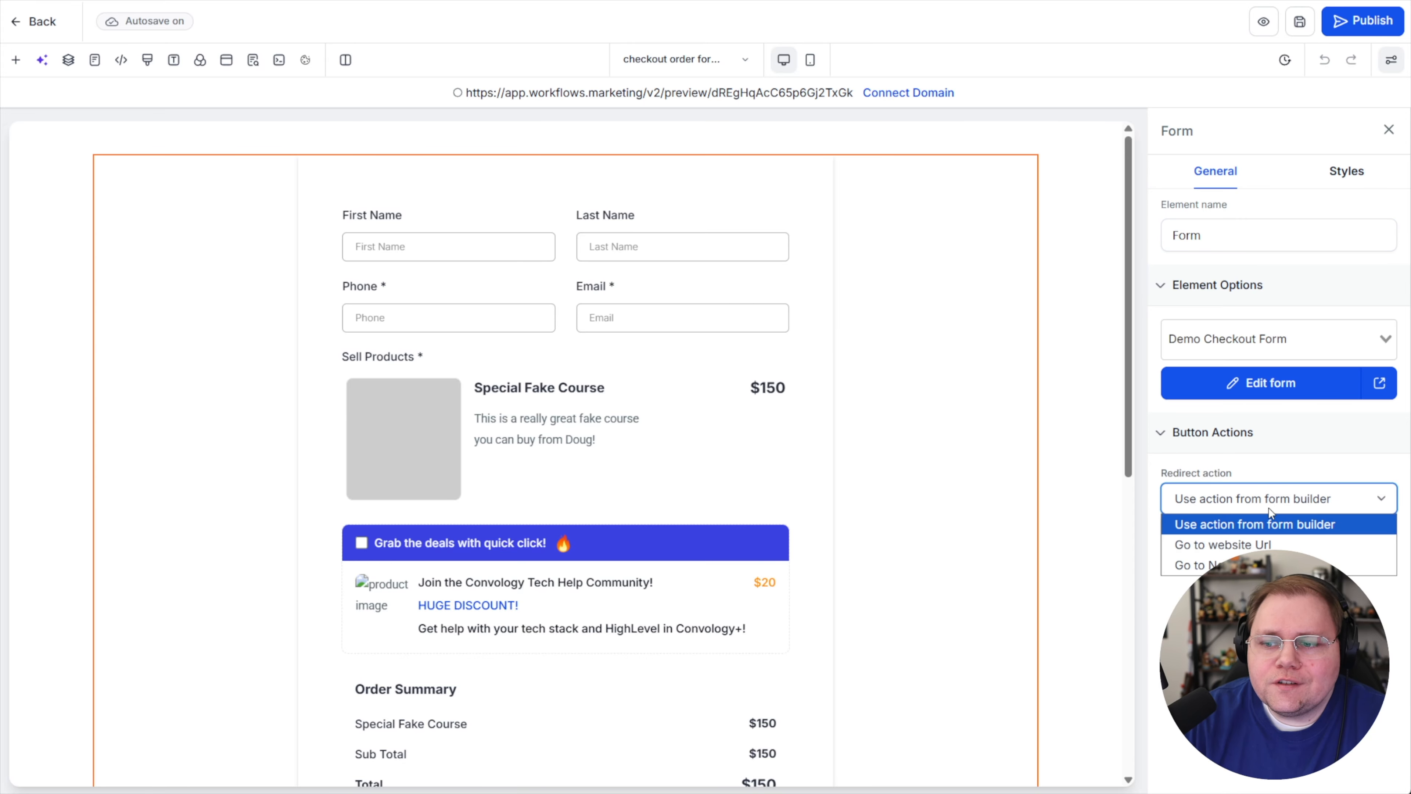
{"action": "left_click", "coordinate": [1183, 564]}
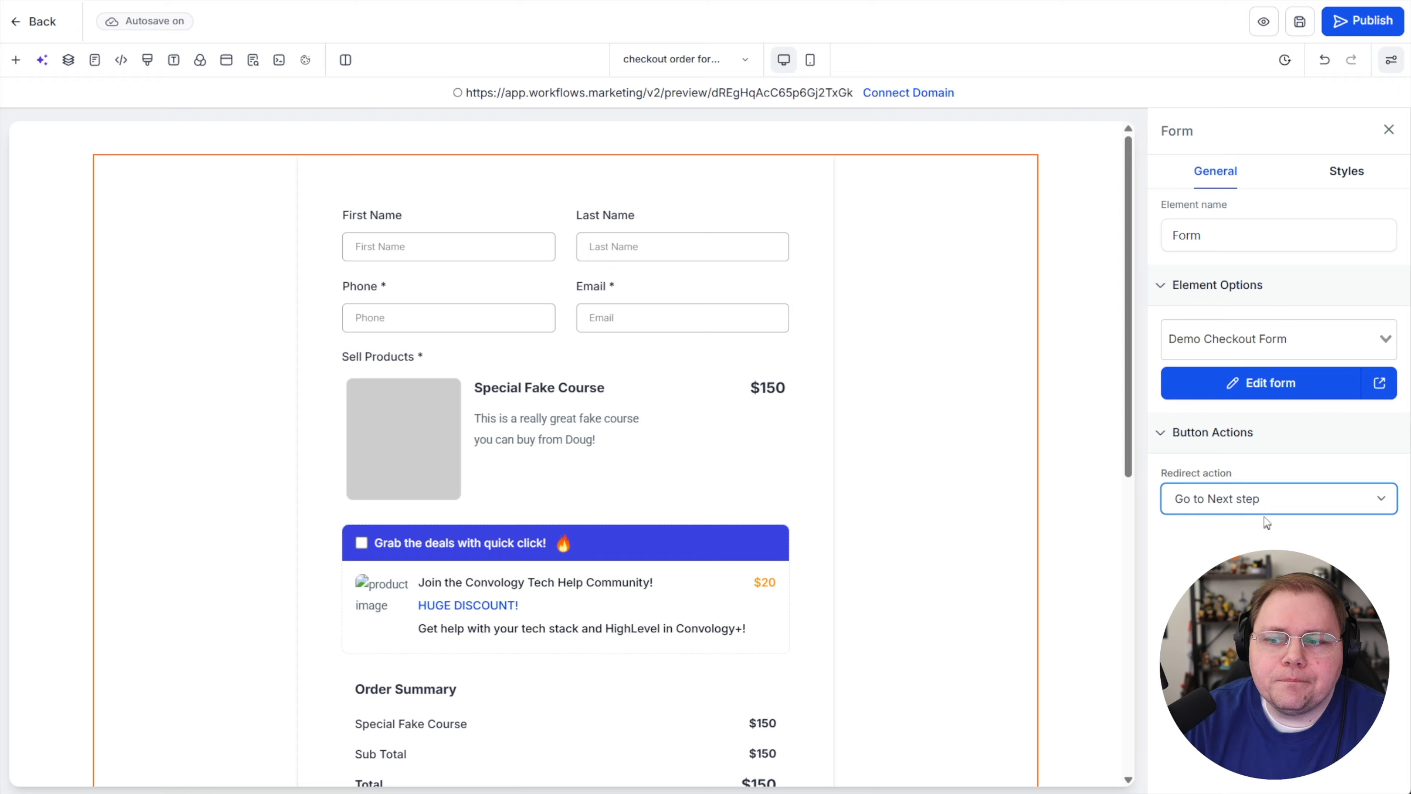
{"action": "left_click", "coordinate": [1273, 499]}
{"action": "left_click", "coordinate": [1275, 507]}
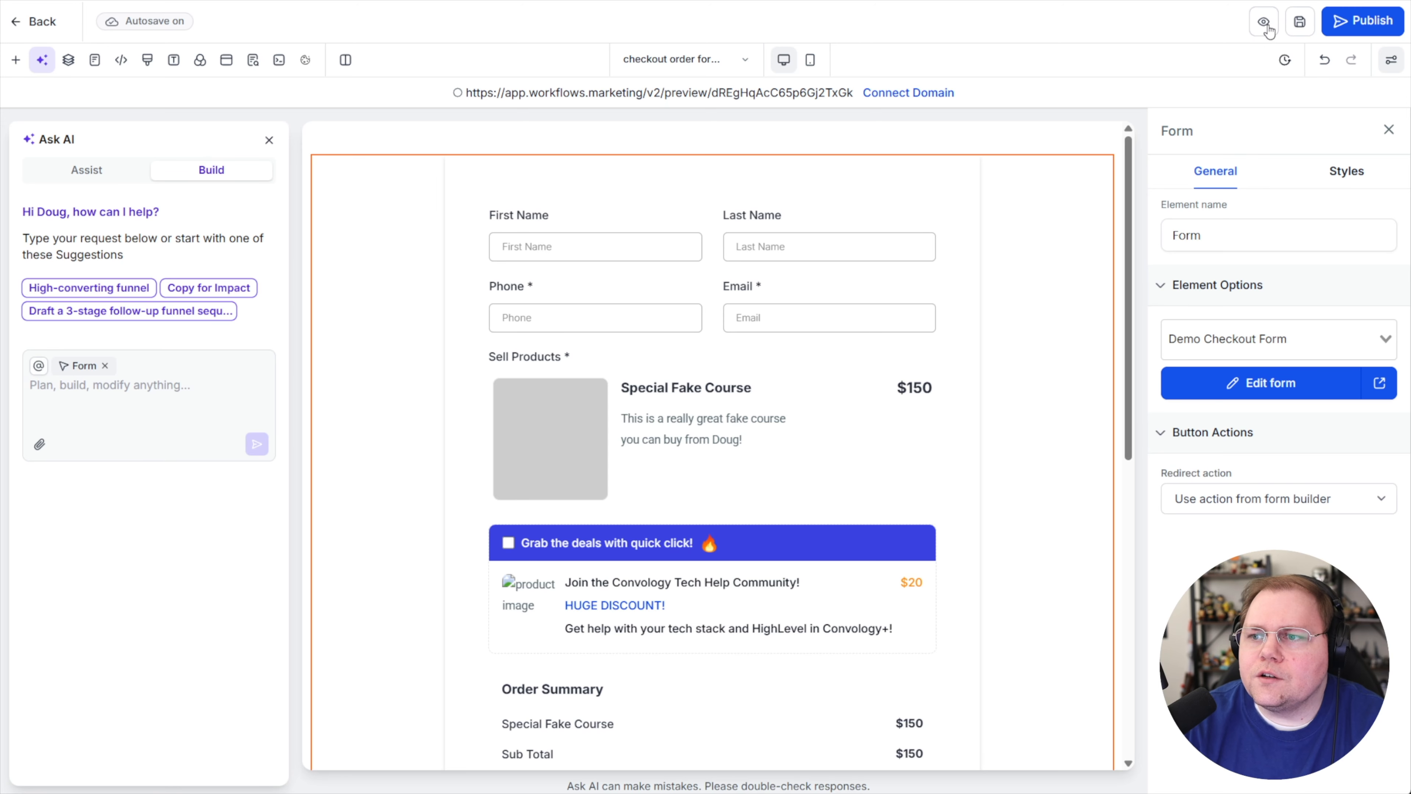
Save the checkout page and open its preview.
{"action": "left_click", "coordinate": [1300, 21]}
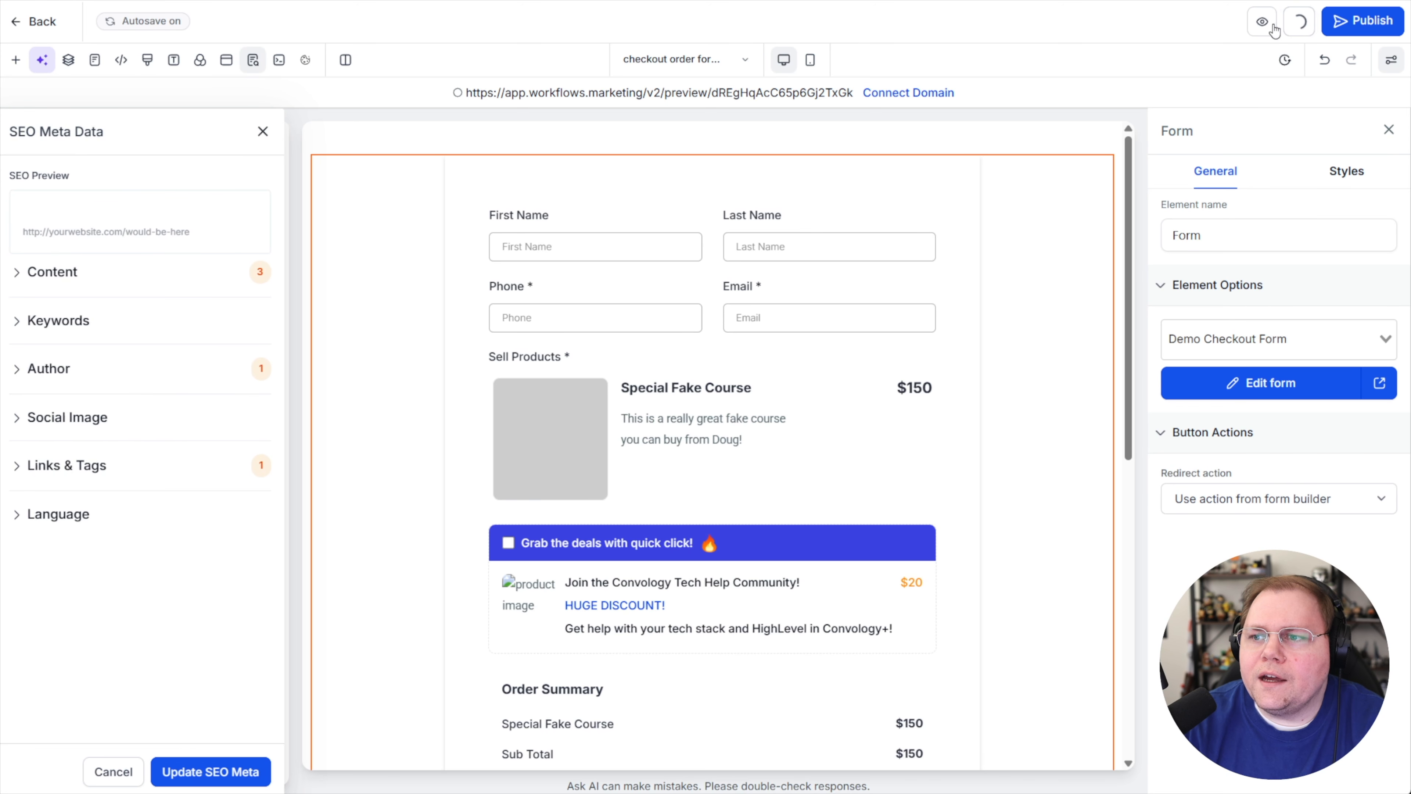
{"action": "left_click", "coordinate": [1264, 24]}
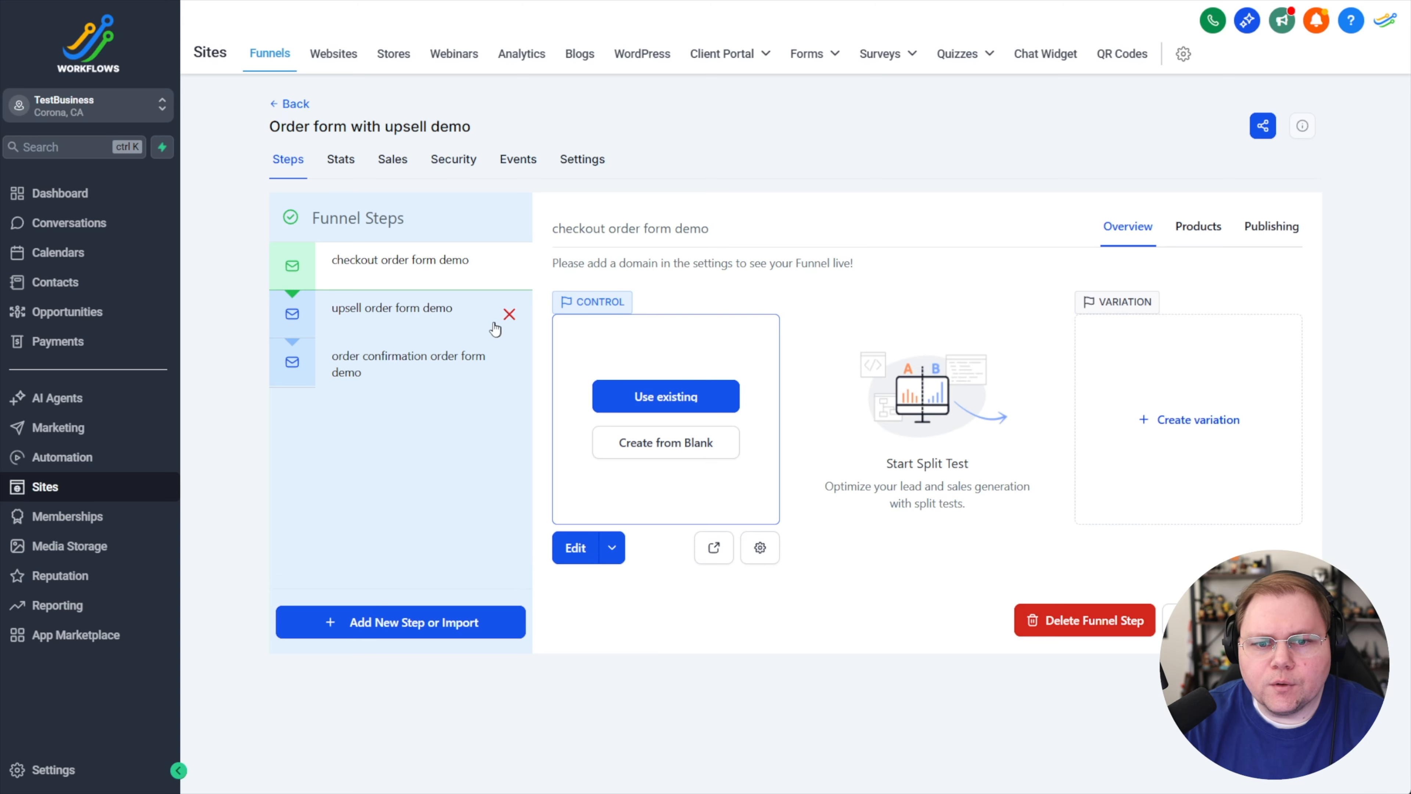
Go through the checkout and upsell steps in the funnel and open the product list of the upsell order form demo step.
{"action": "left_click", "coordinate": [414, 322]}
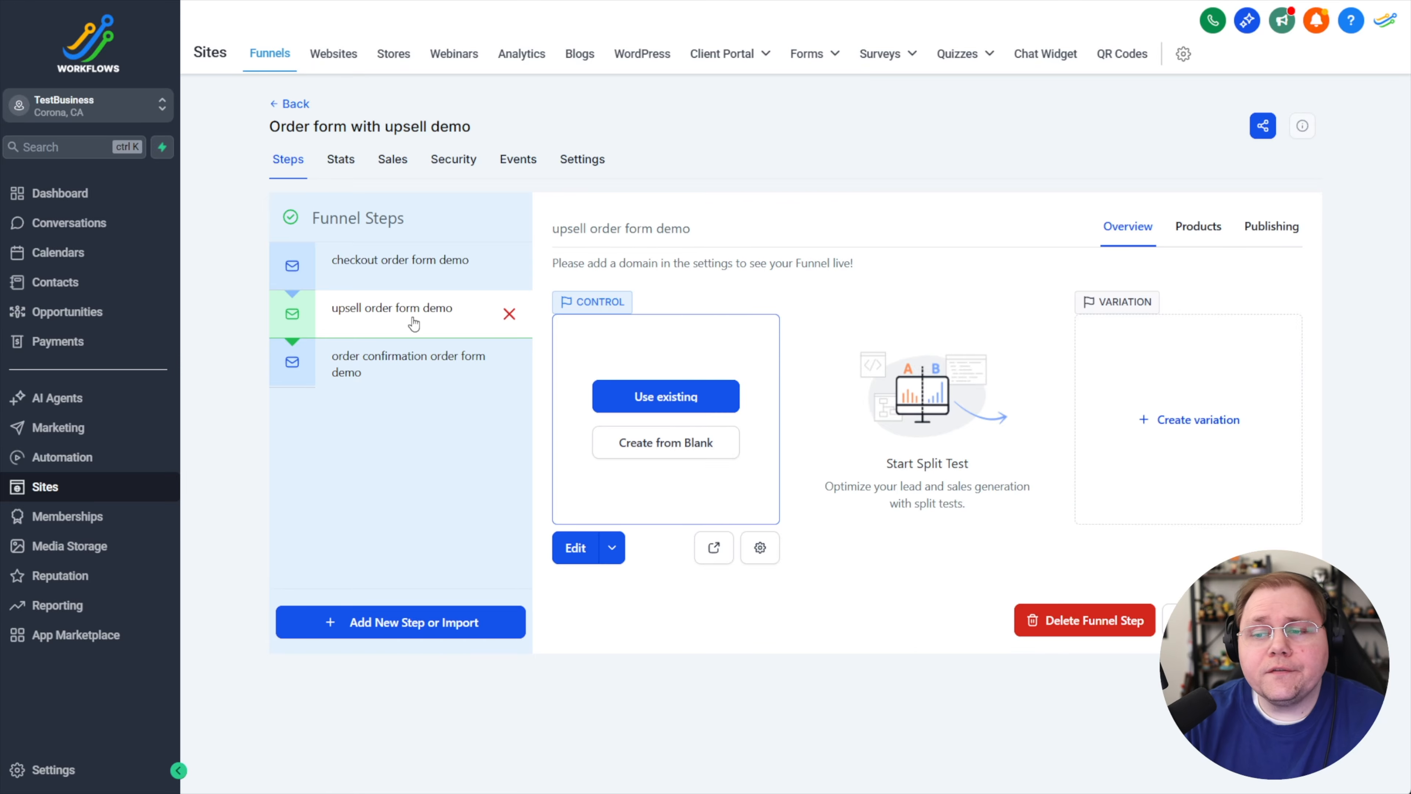
{"action": "left_click", "coordinate": [438, 271]}
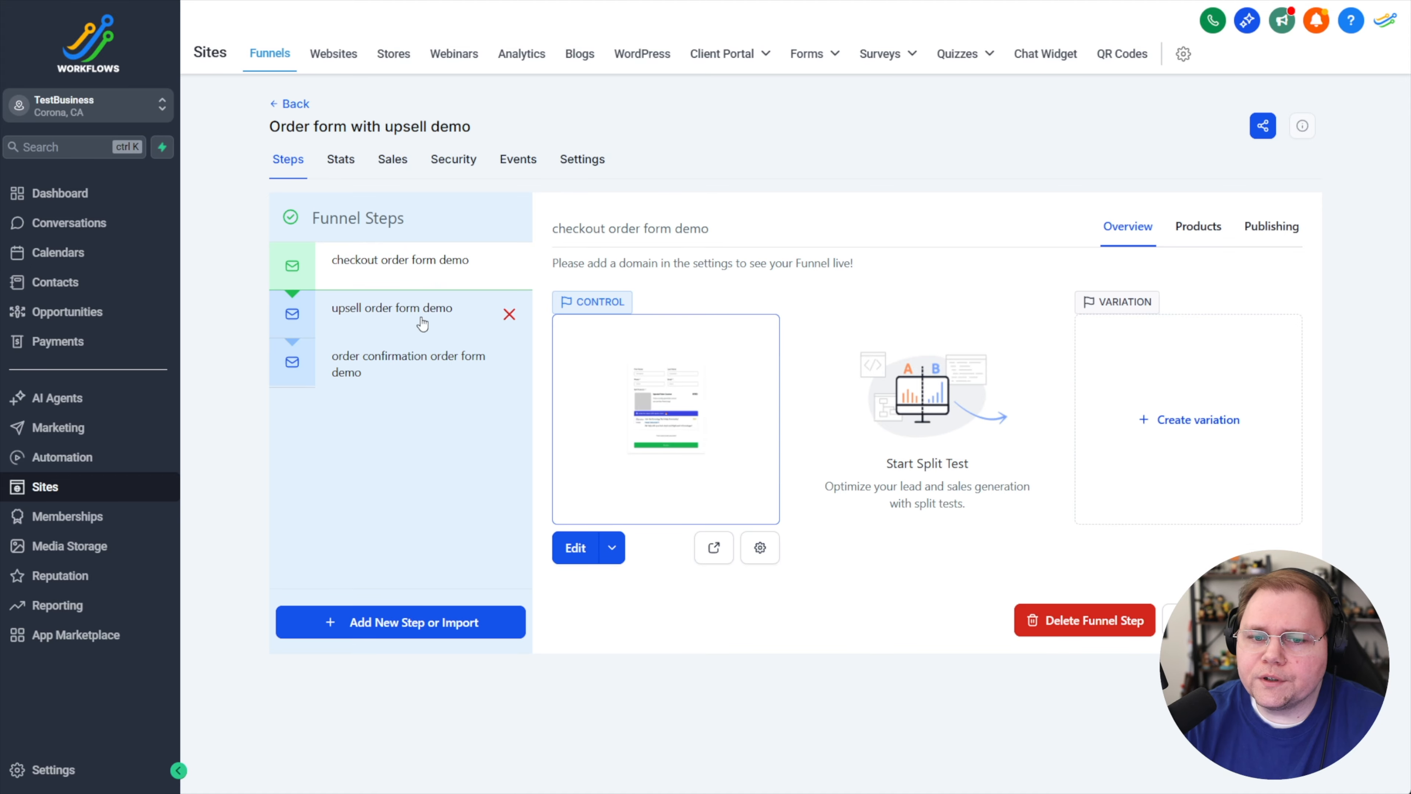
{"action": "left_click", "coordinate": [385, 314]}
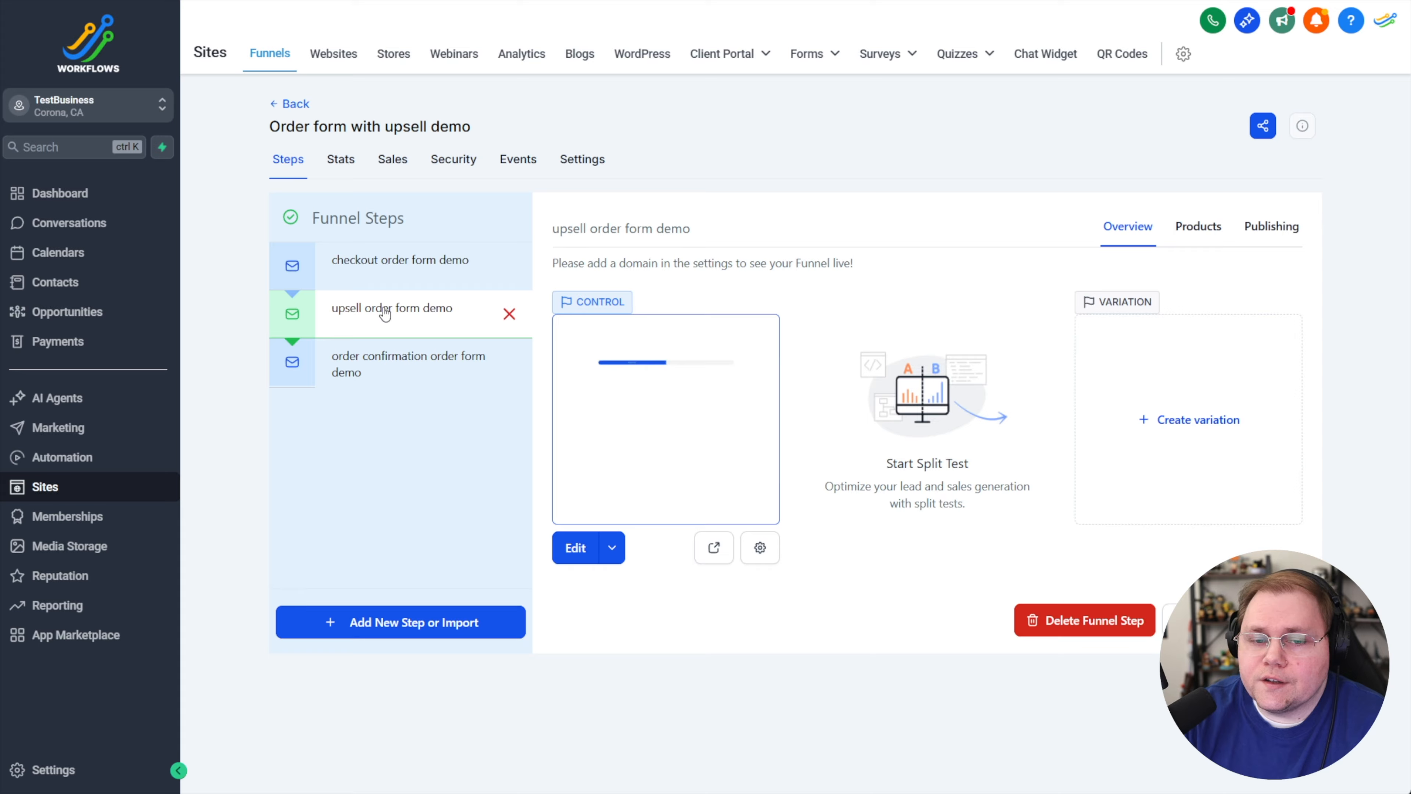
{"action": "left_click", "coordinate": [375, 329]}
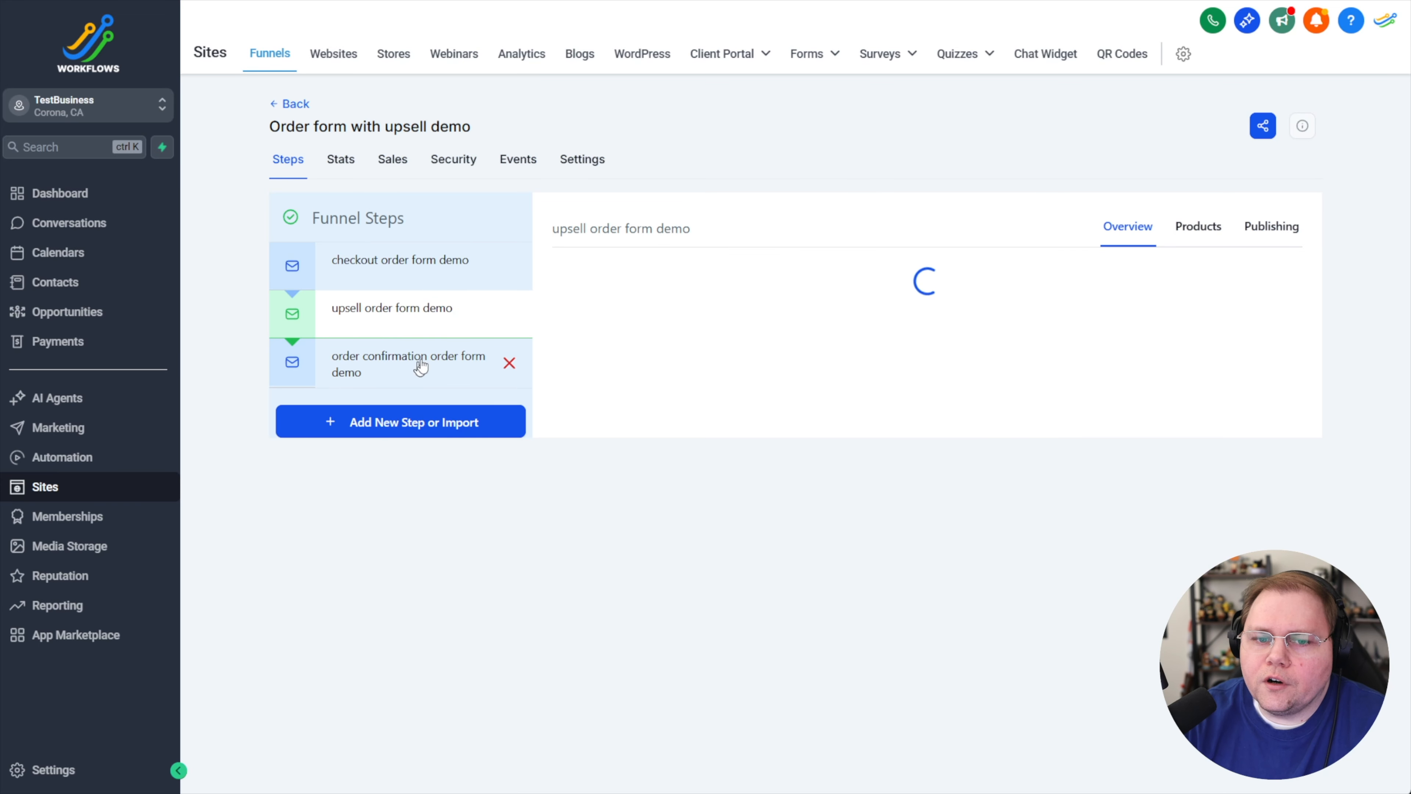
{"action": "left_click", "coordinate": [1268, 229]}
{"action": "left_click", "coordinate": [1204, 228]}
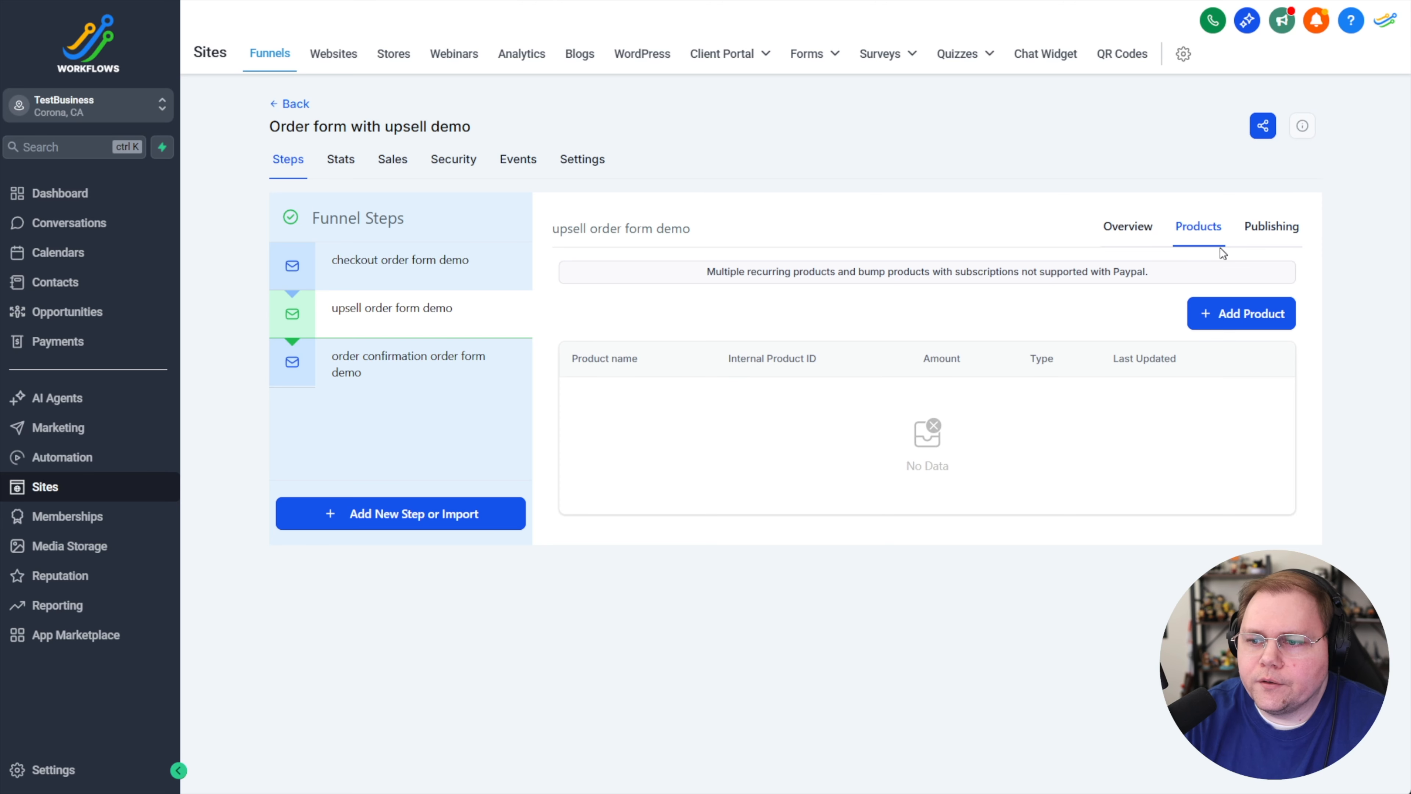
Add Upsell Course 1 with its $299 one-time price as a product of the upsell order form demo step.
{"action": "left_click", "coordinate": [1238, 314]}
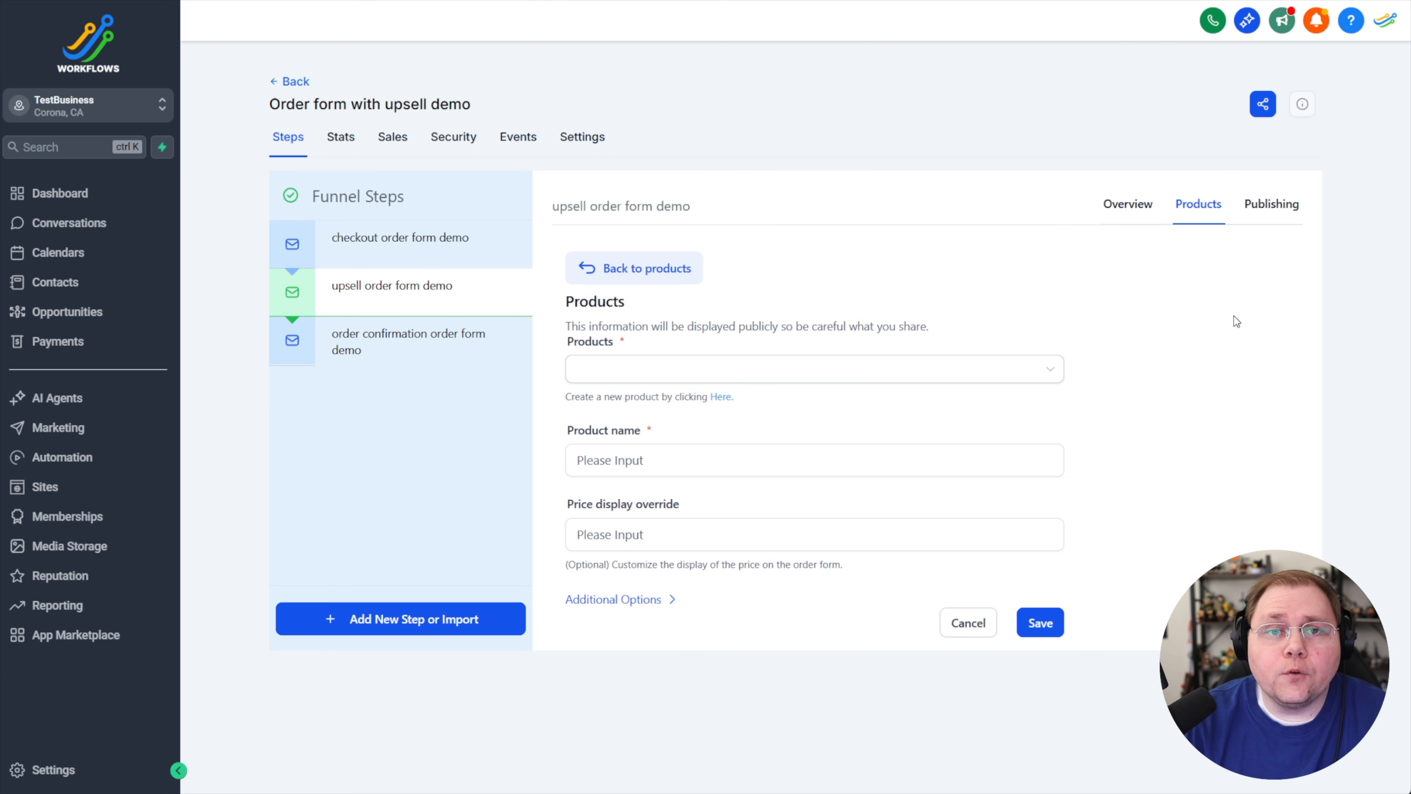
{"action": "left_click", "coordinate": [620, 368]}
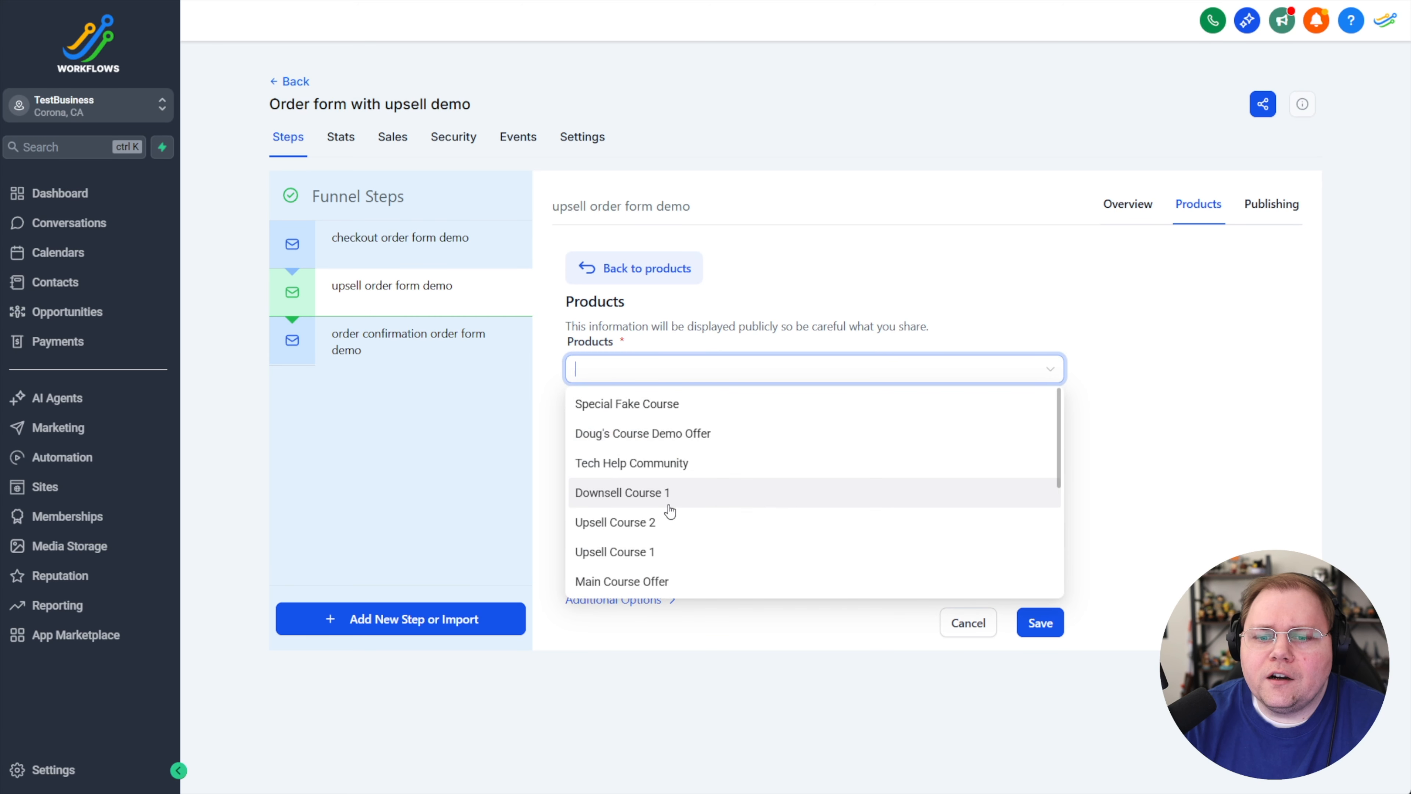
{"action": "left_click", "coordinate": [647, 552]}
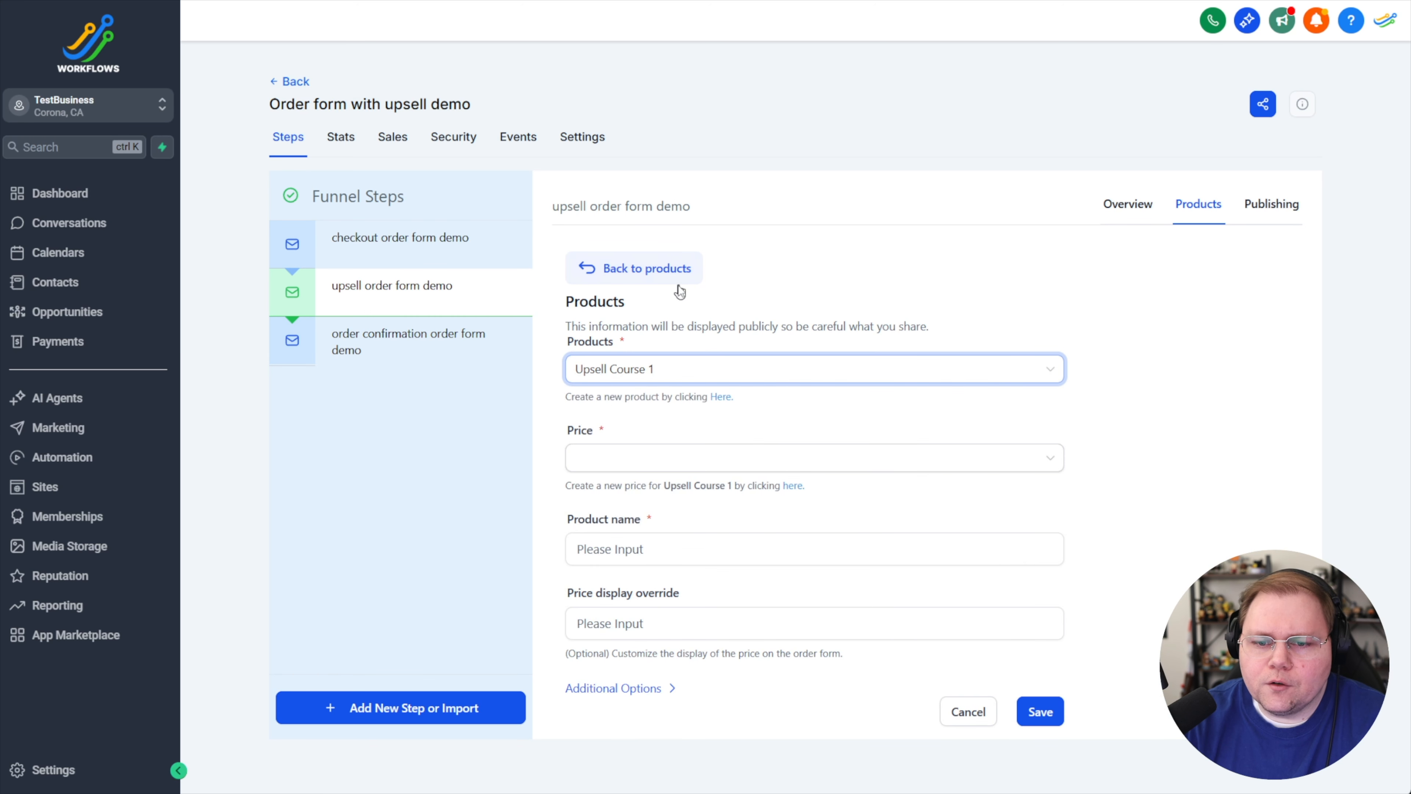
{"action": "left_click", "coordinate": [661, 459]}
{"action": "left_click", "coordinate": [611, 492]}
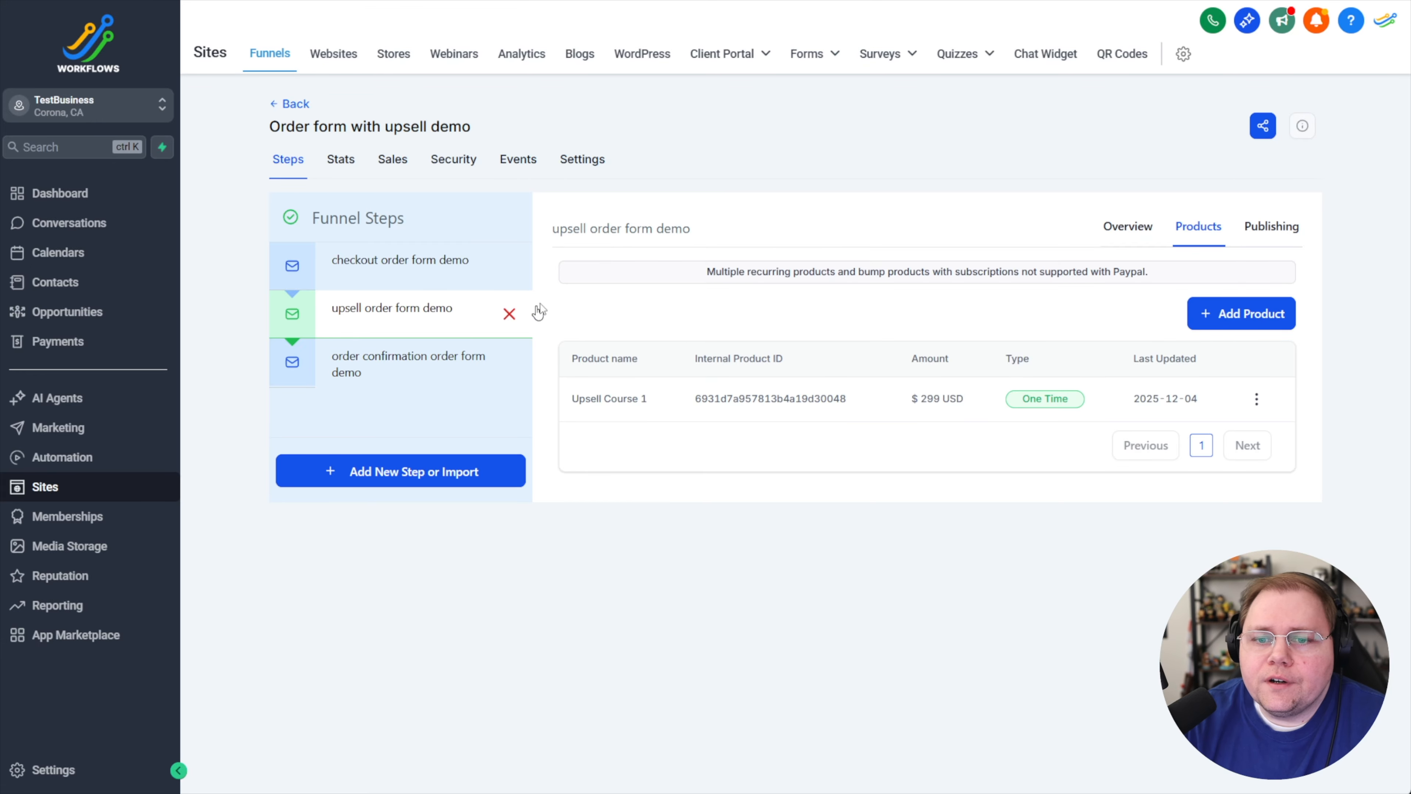
Open the funnel's page editor and switch it to the upsell order form demo page.
{"action": "left_click", "coordinate": [1133, 233]}
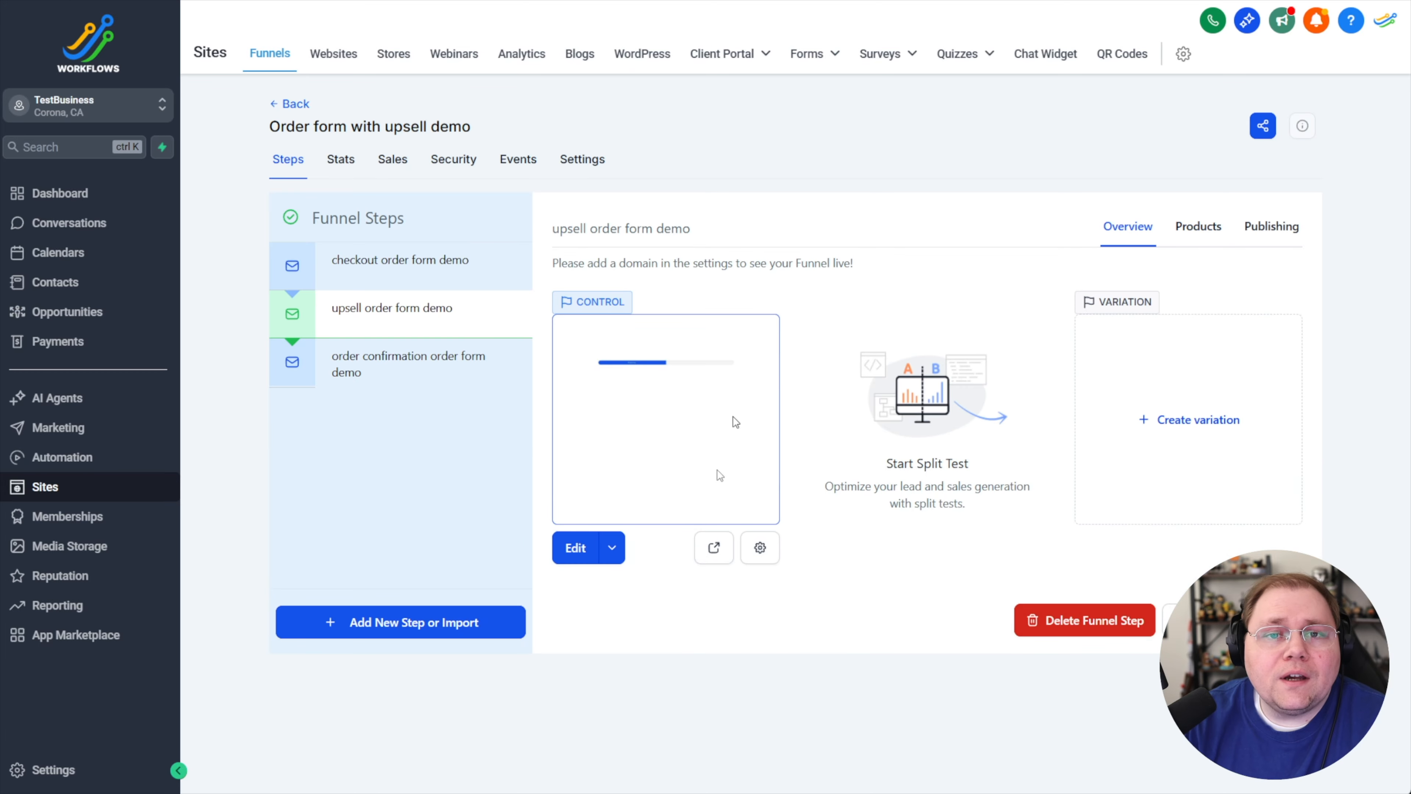
{"action": "mouse_move", "coordinate": [613, 550]}
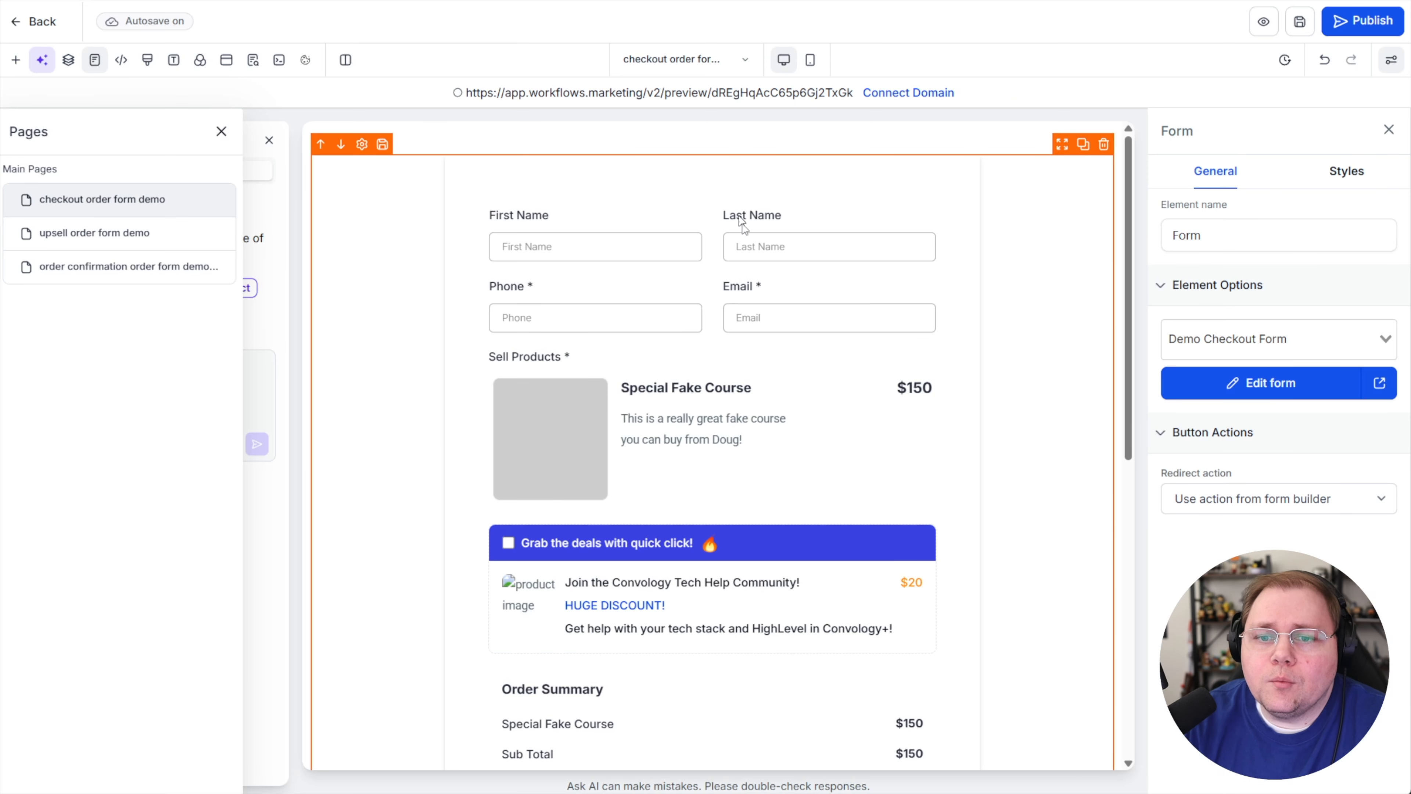
{"action": "left_click", "coordinate": [960, 135]}
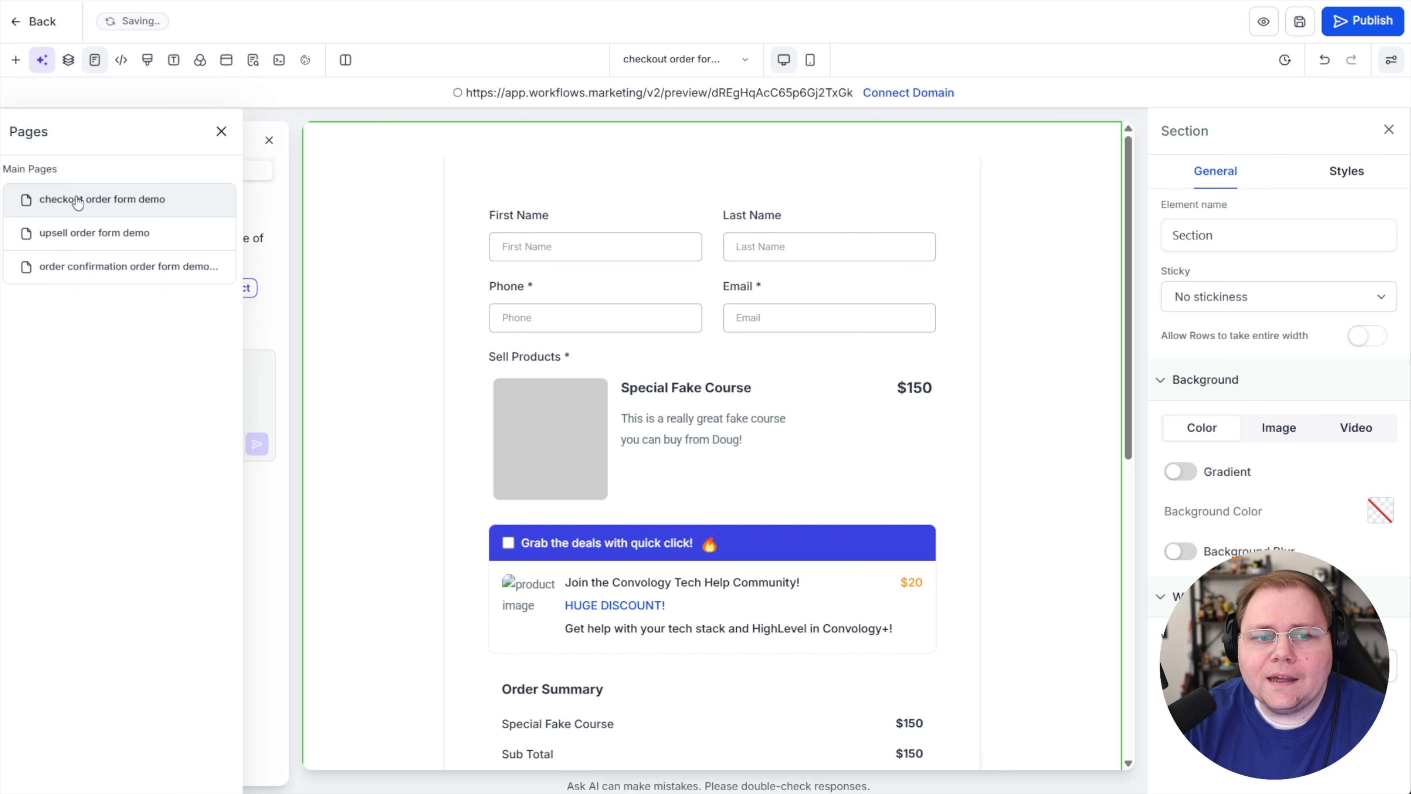
{"action": "left_click", "coordinate": [135, 236]}
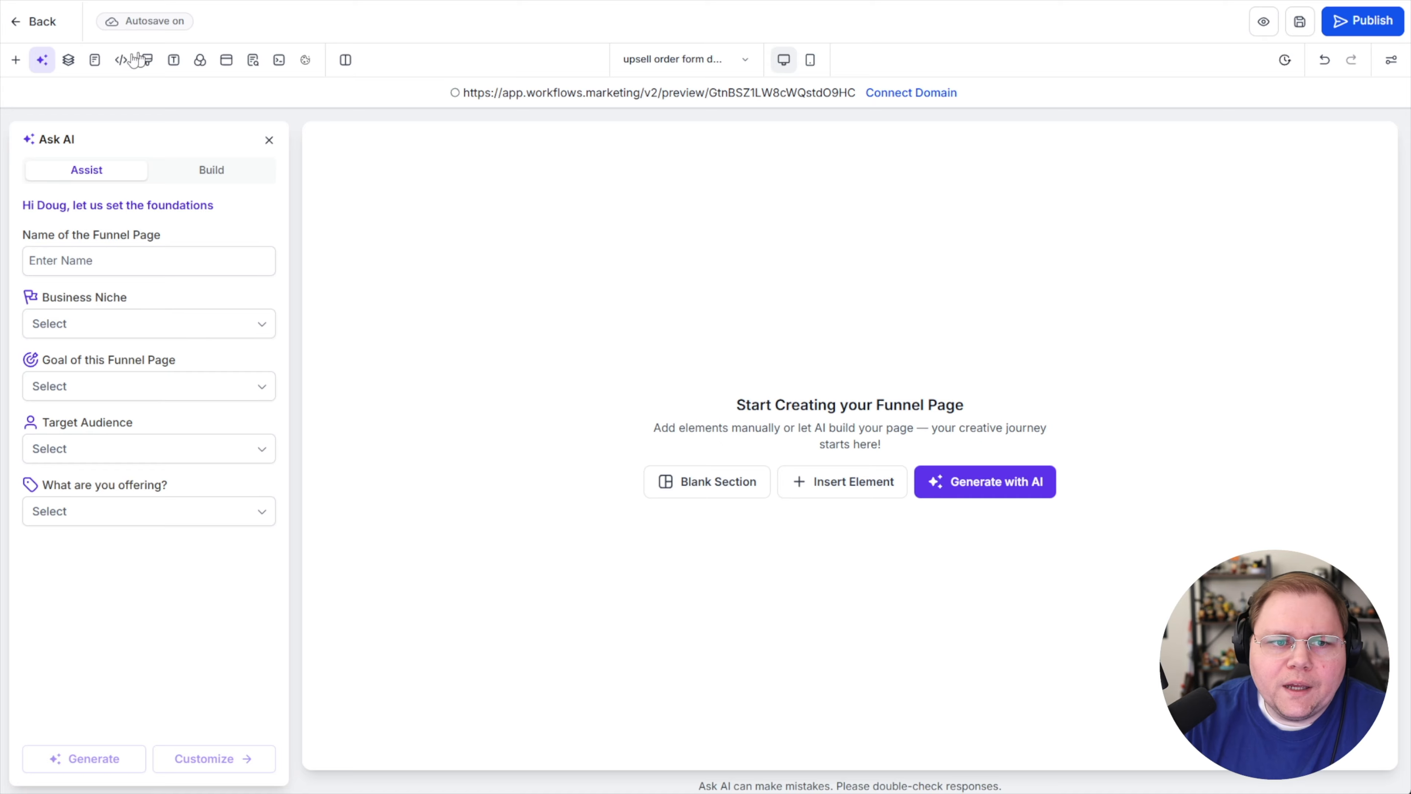
Dismiss the empty-page warning and add a Progress Bar element to the blank upsell page.
{"action": "left_click", "coordinate": [14, 61]}
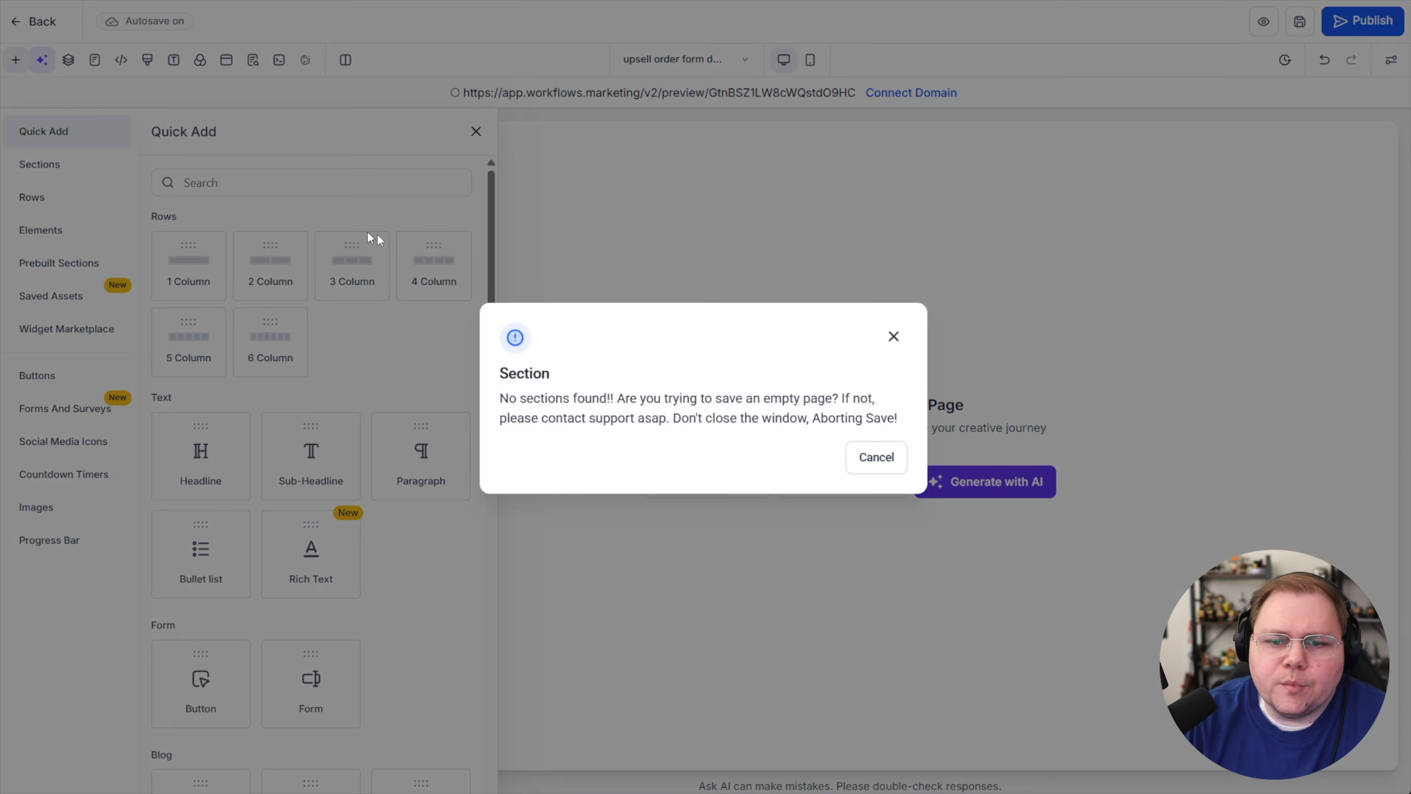
{"action": "left_click", "coordinate": [893, 336]}
{"action": "type", "text": "progress"}
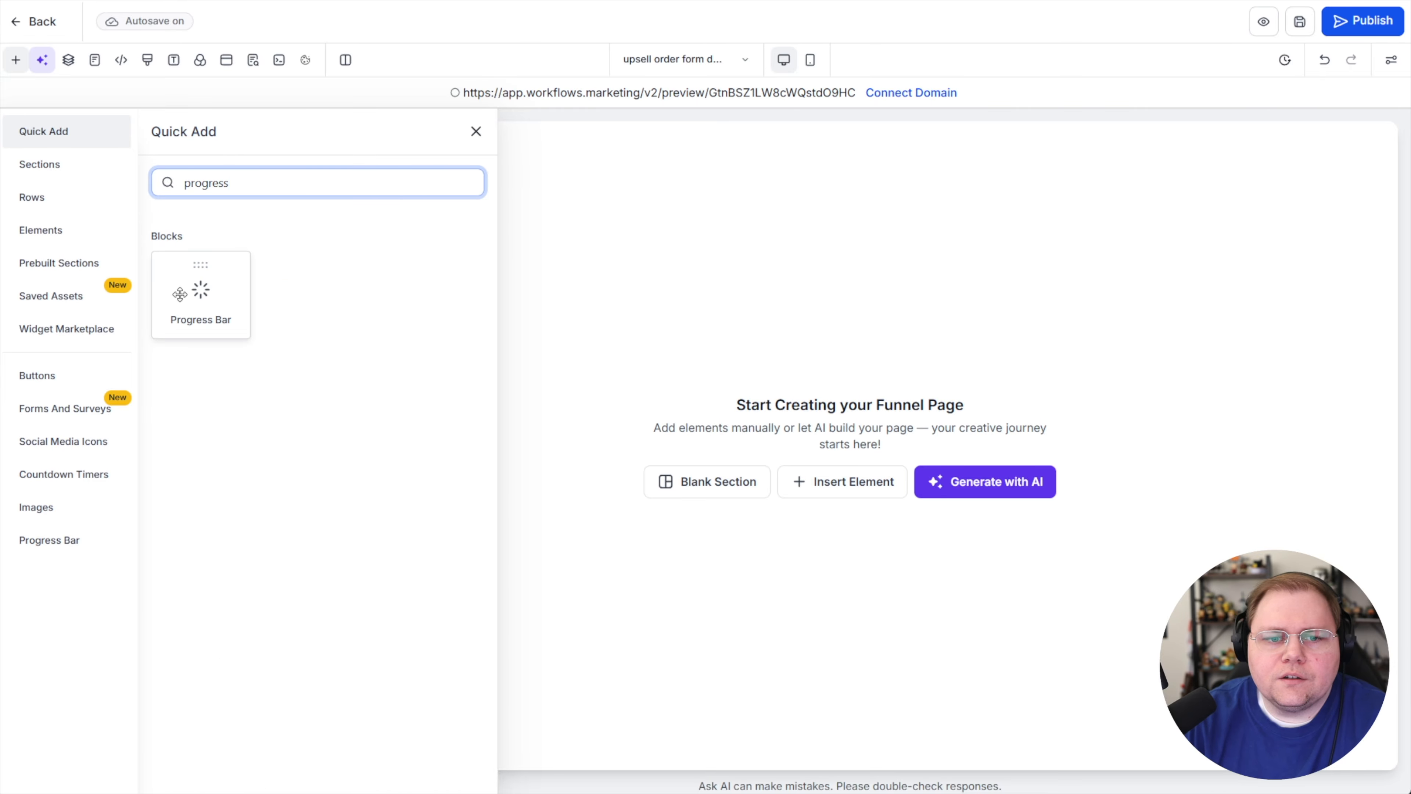
{"action": "left_click_drag", "start_coordinate": [200, 292], "coordinate": [835, 191]}
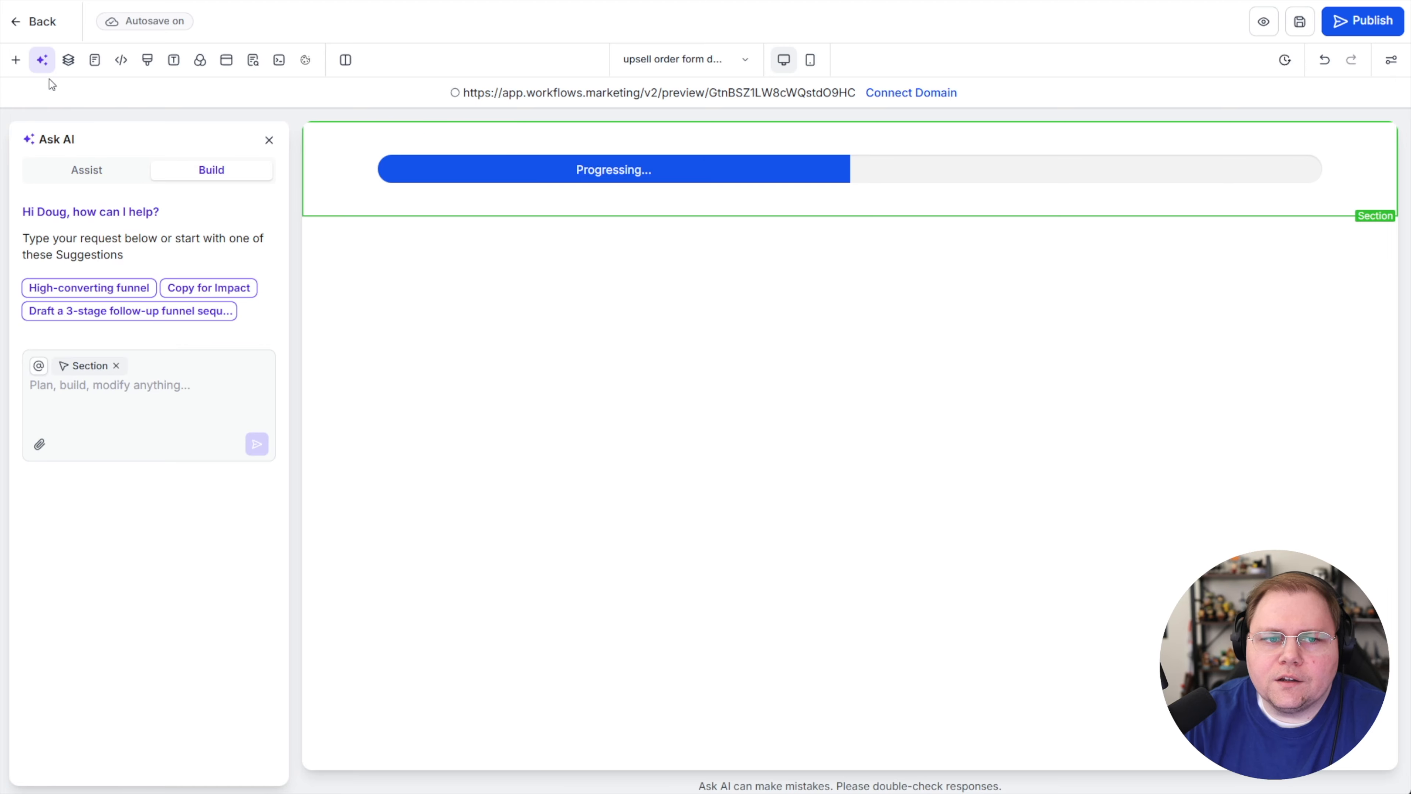
Add a Video element beneath the progress bar on the upsell page.
{"action": "left_click", "coordinate": [20, 66]}
{"action": "key", "text": "ctrl+a"}
{"action": "type", "text": "video"}
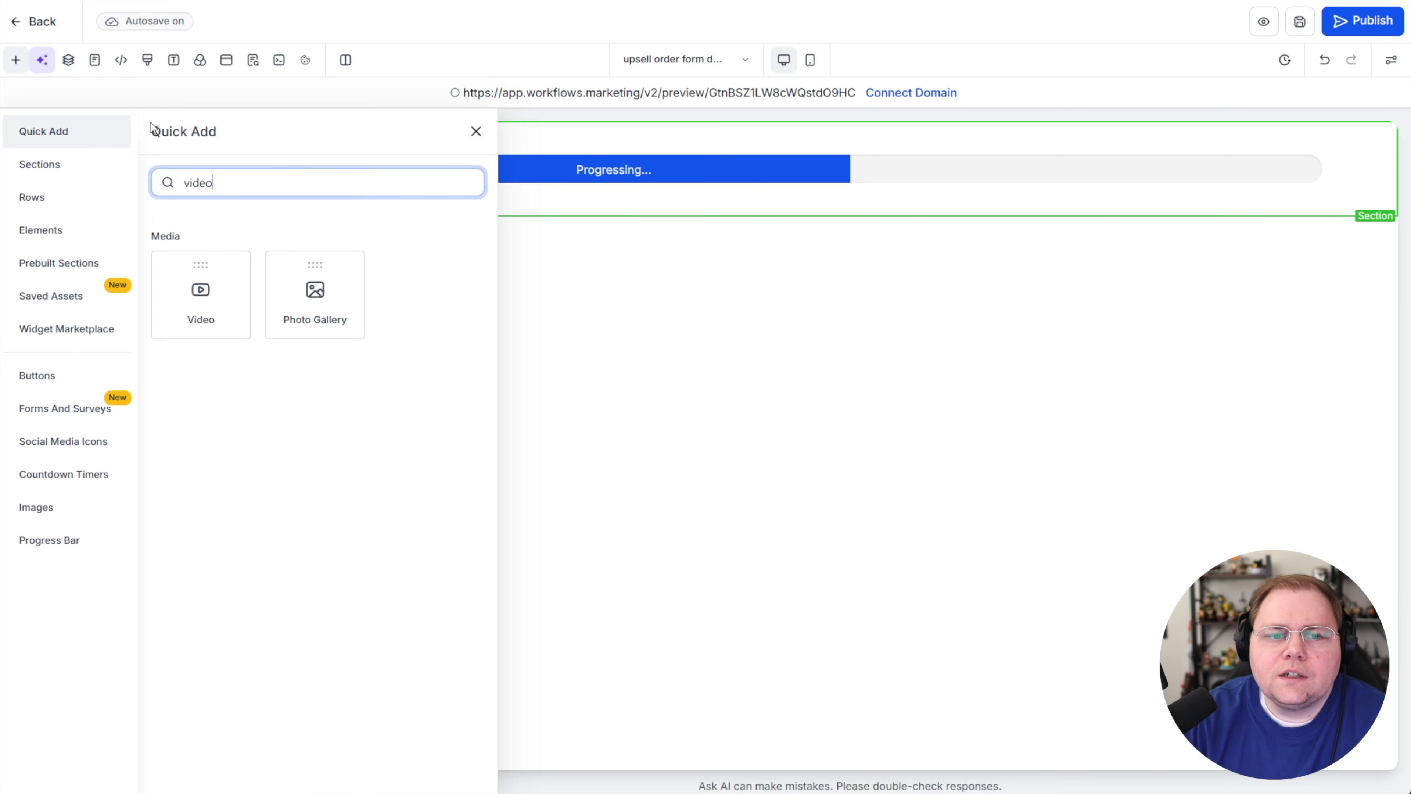
{"action": "left_click_drag", "start_coordinate": [222, 308], "coordinate": [817, 223]}
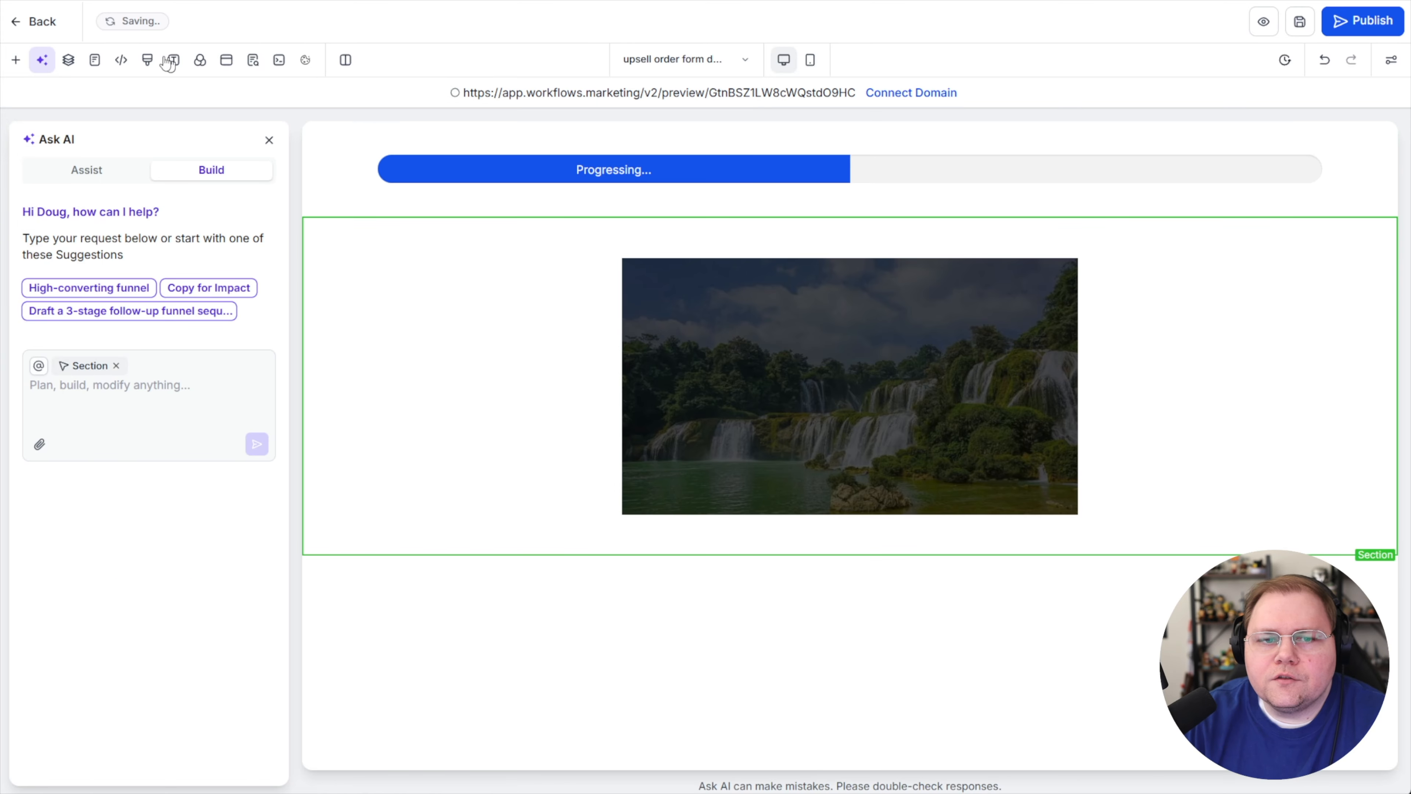
Add a Button element below the video on the upsell page.
{"action": "left_click", "coordinate": [15, 59]}
{"action": "key", "text": "ctrl+a"}
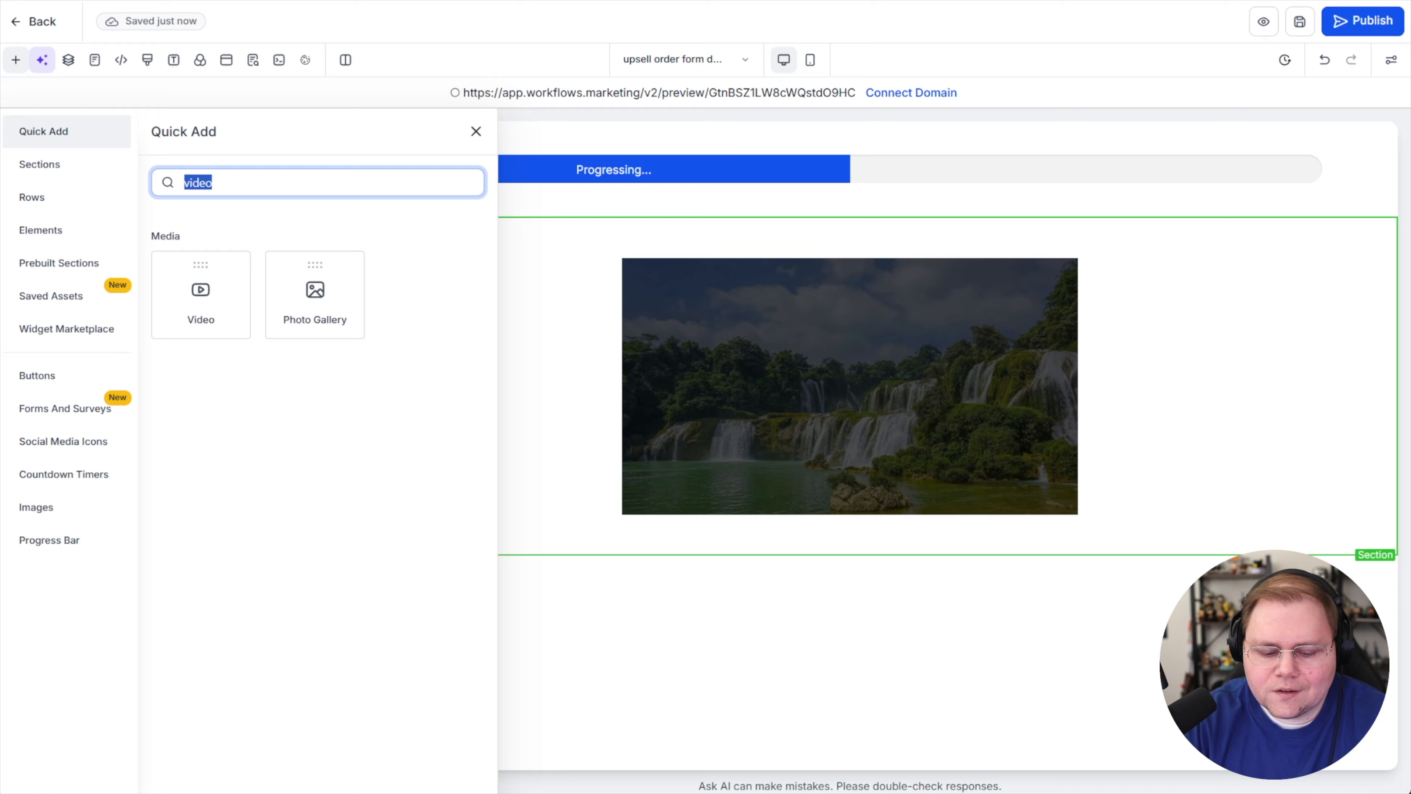
{"action": "type", "text": "button"}
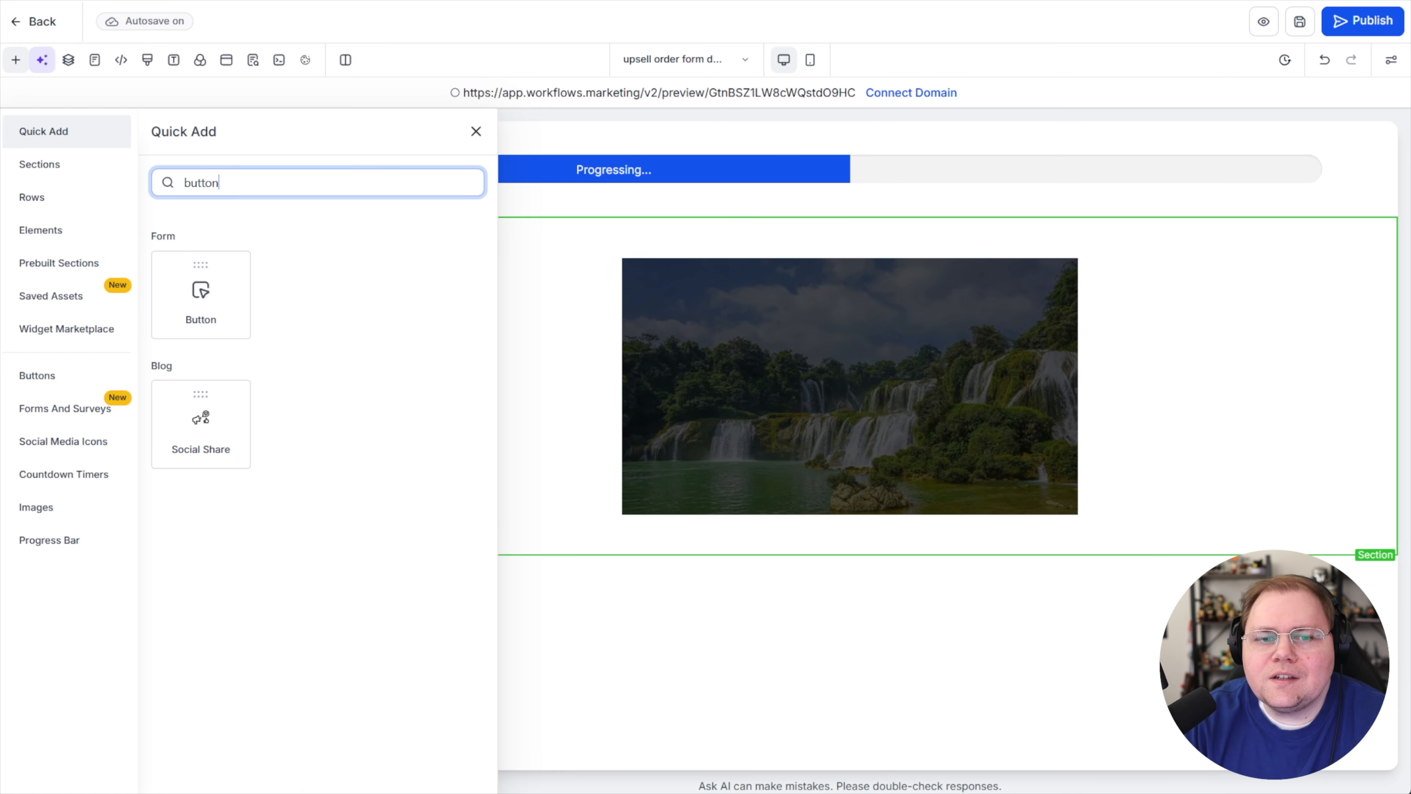
{"action": "left_click_drag", "start_coordinate": [204, 305], "coordinate": [850, 631]}
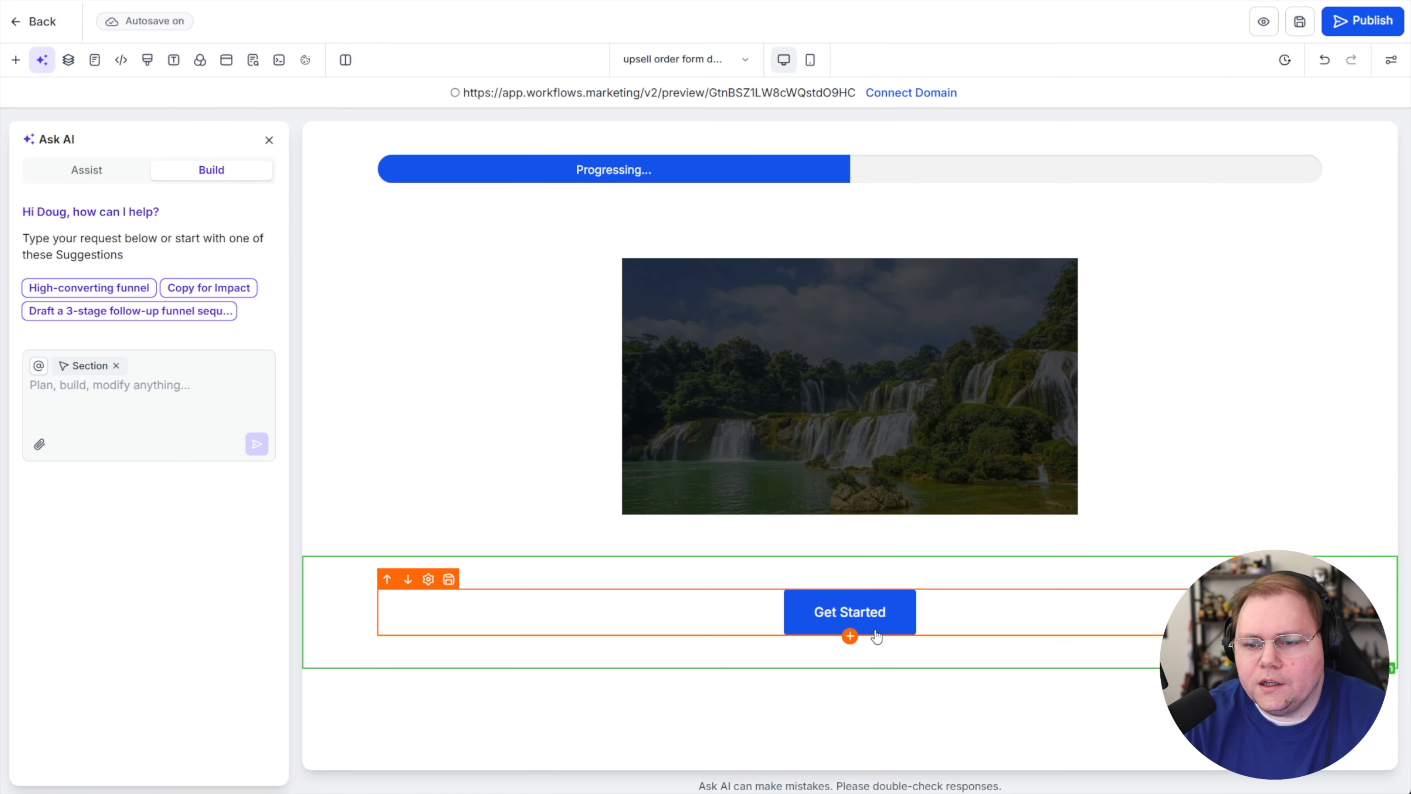
Set the Get Started button's link action to One click up/down sell product.
{"action": "left_click", "coordinate": [878, 616]}
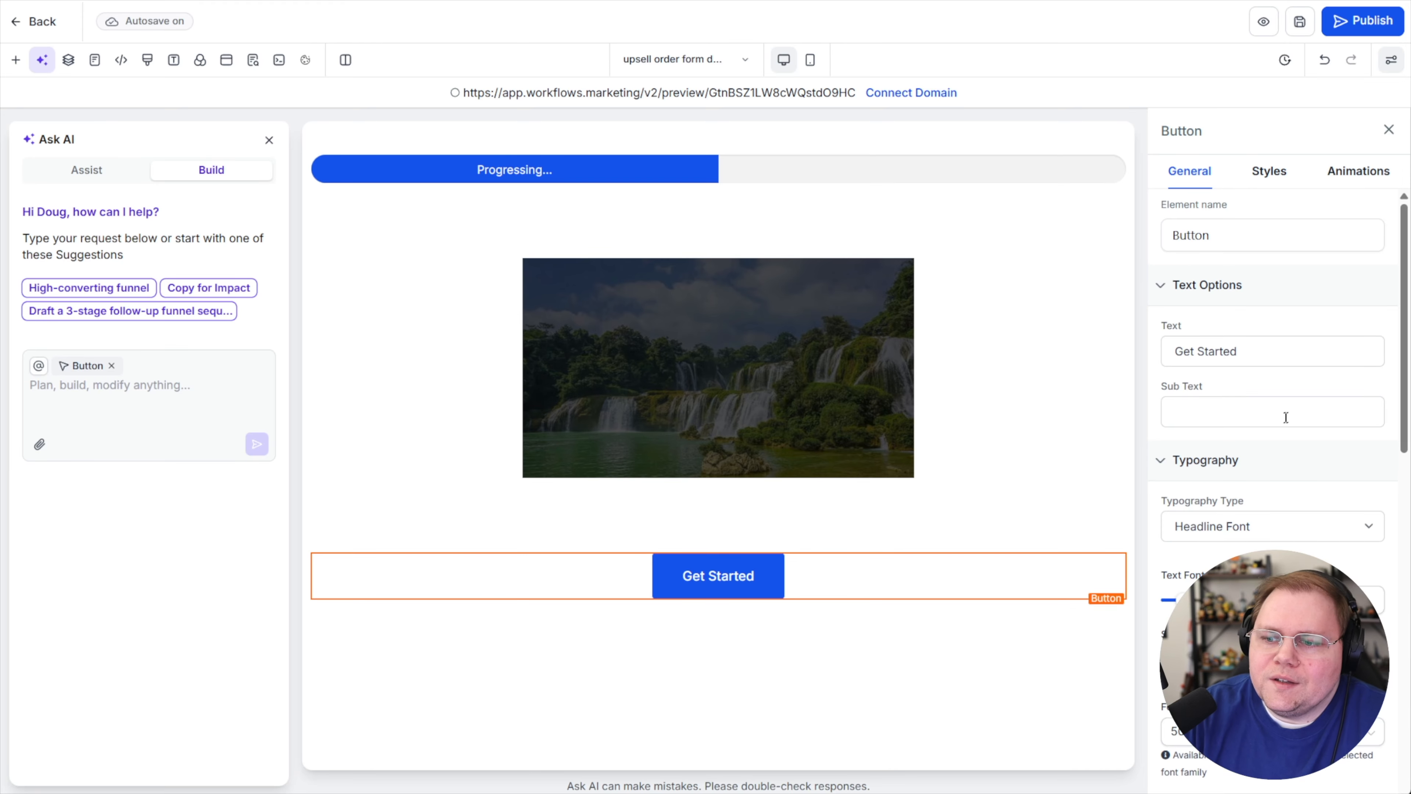
{"action": "scroll", "coordinate": [1322, 546], "scroll_direction": "down", "scroll_amount": 10}
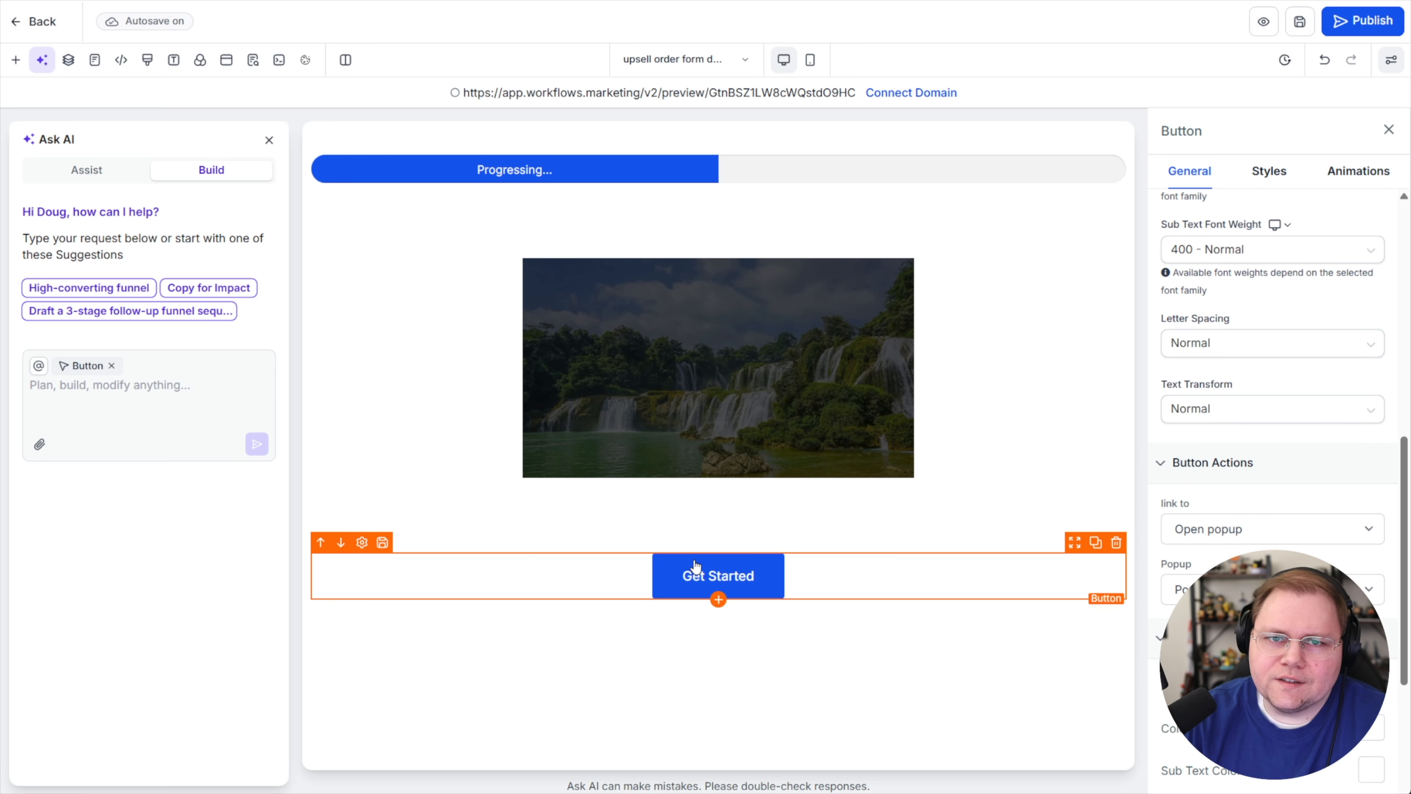
{"action": "left_click_drag", "start_coordinate": [1162, 503], "coordinate": [1201, 517]}
{"action": "left_click", "coordinate": [1202, 525]}
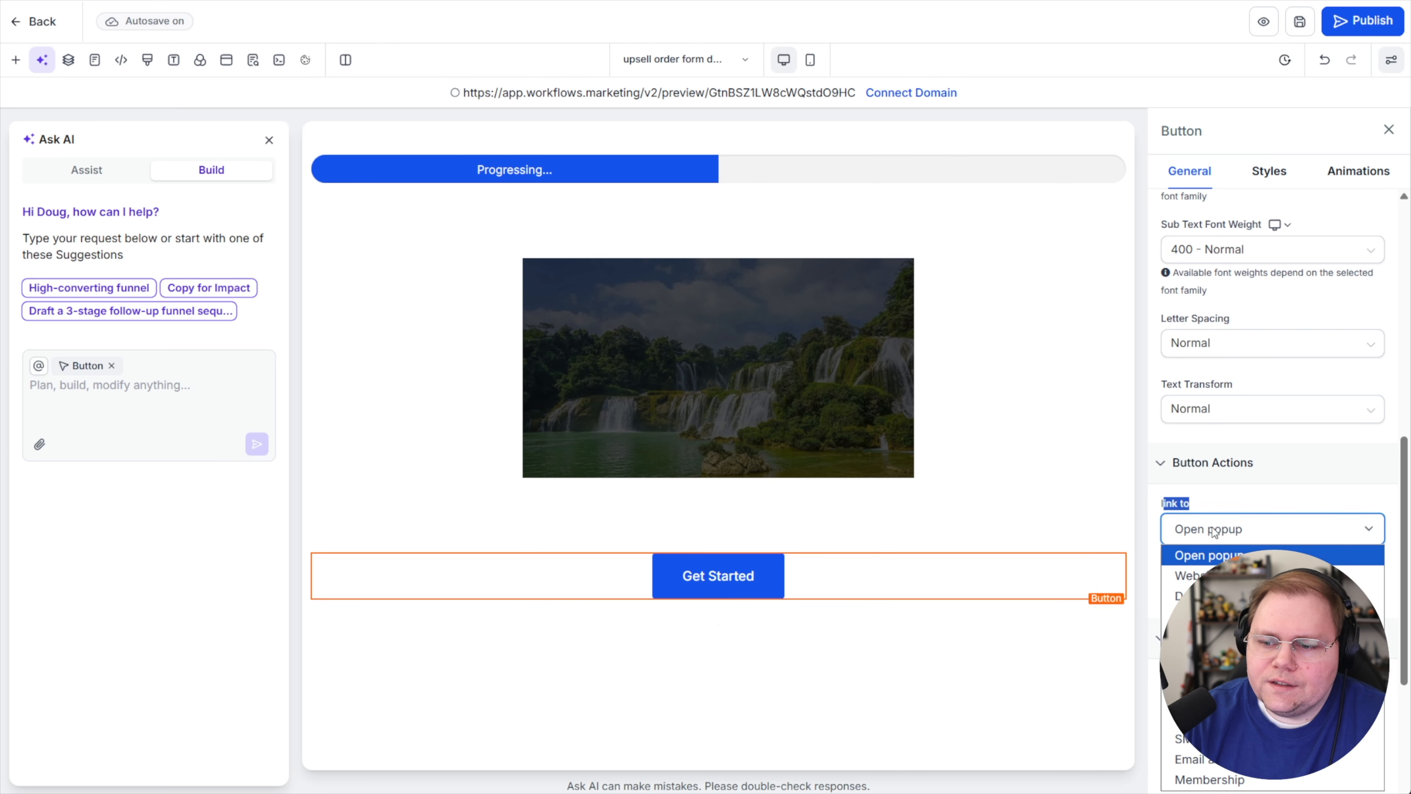
{"action": "left_click", "coordinate": [1216, 697]}
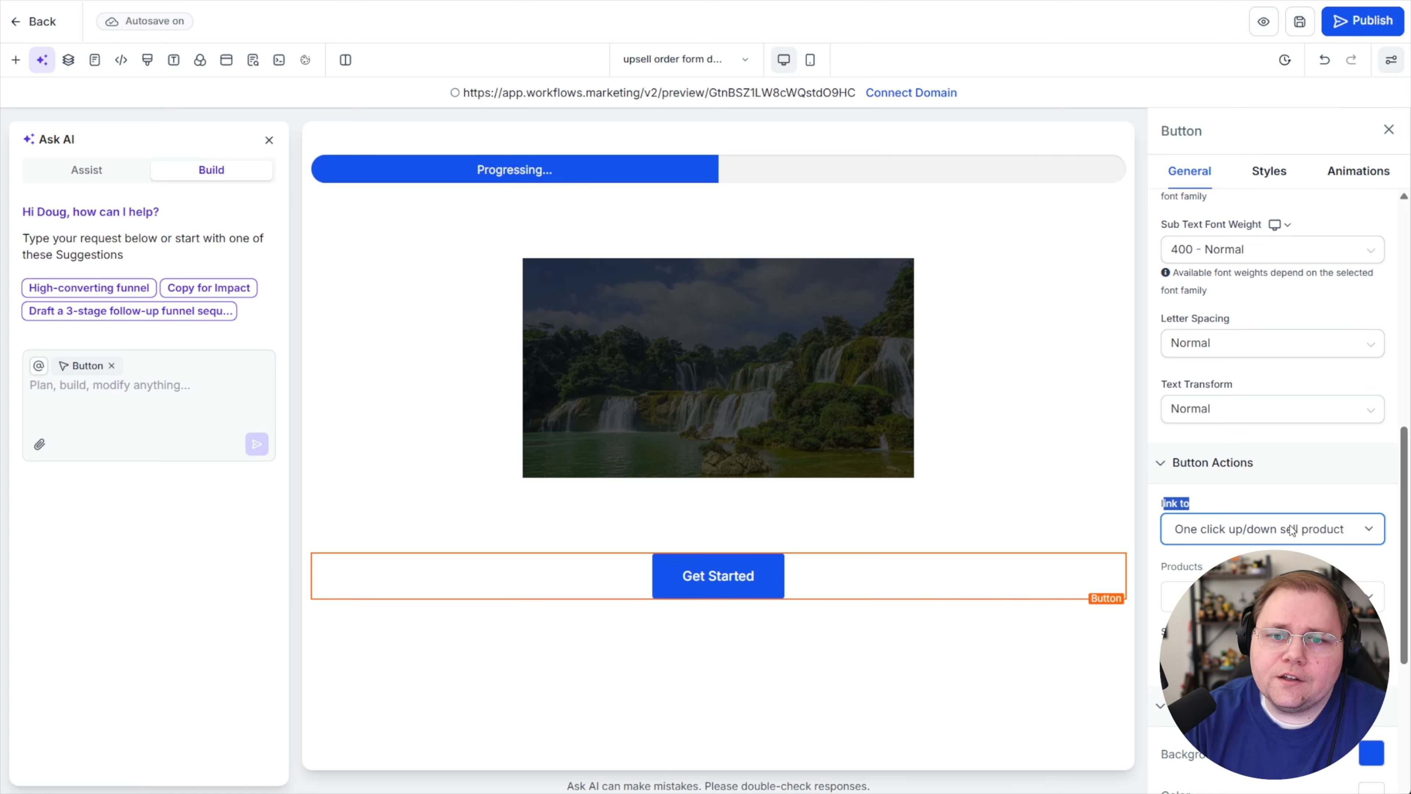
Choose the upsell product and follow-up action for the Get Started button, and open the saved upsell page's preview.
{"action": "left_click", "coordinate": [1184, 596]}
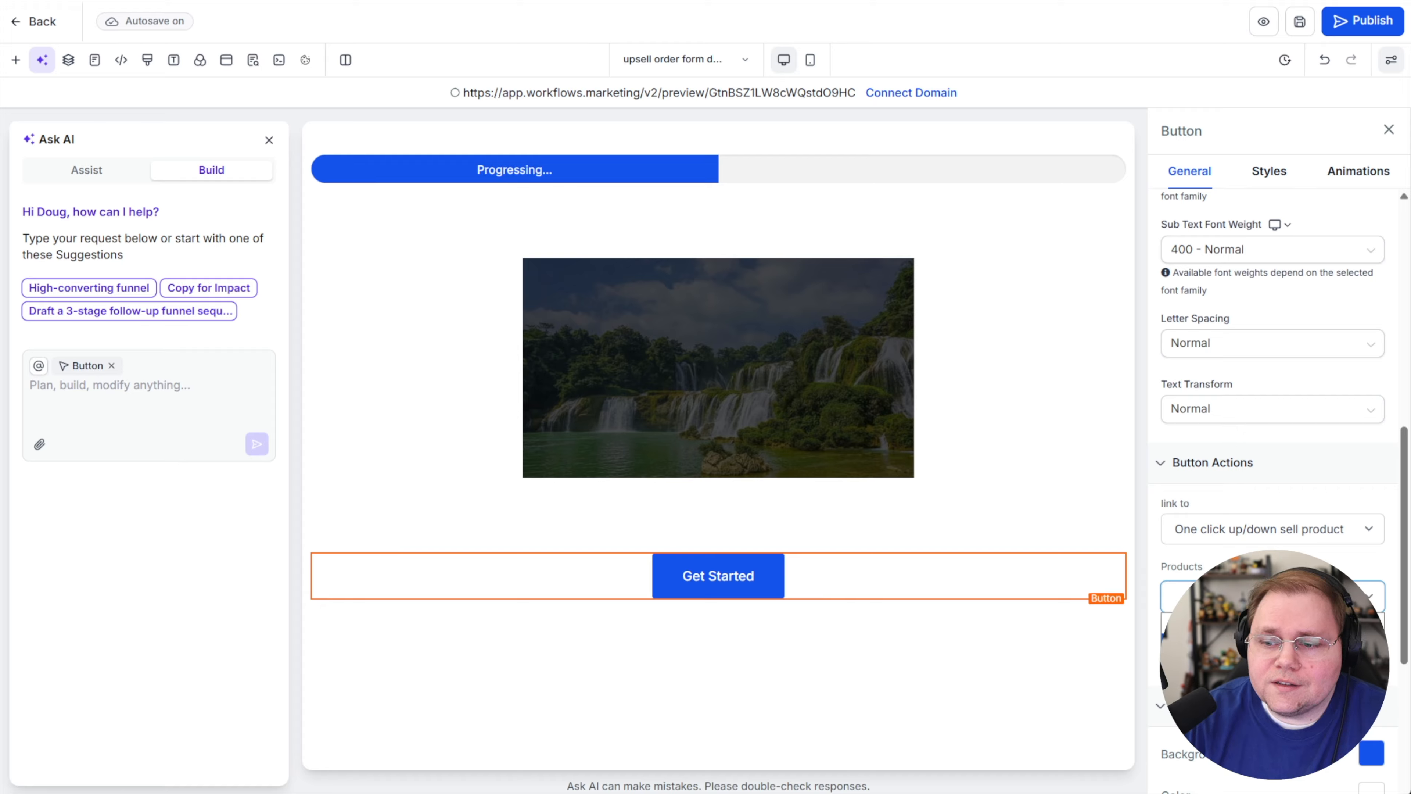
{"action": "double_click", "coordinate": [1184, 633]}
{"action": "left_click", "coordinate": [1272, 662]}
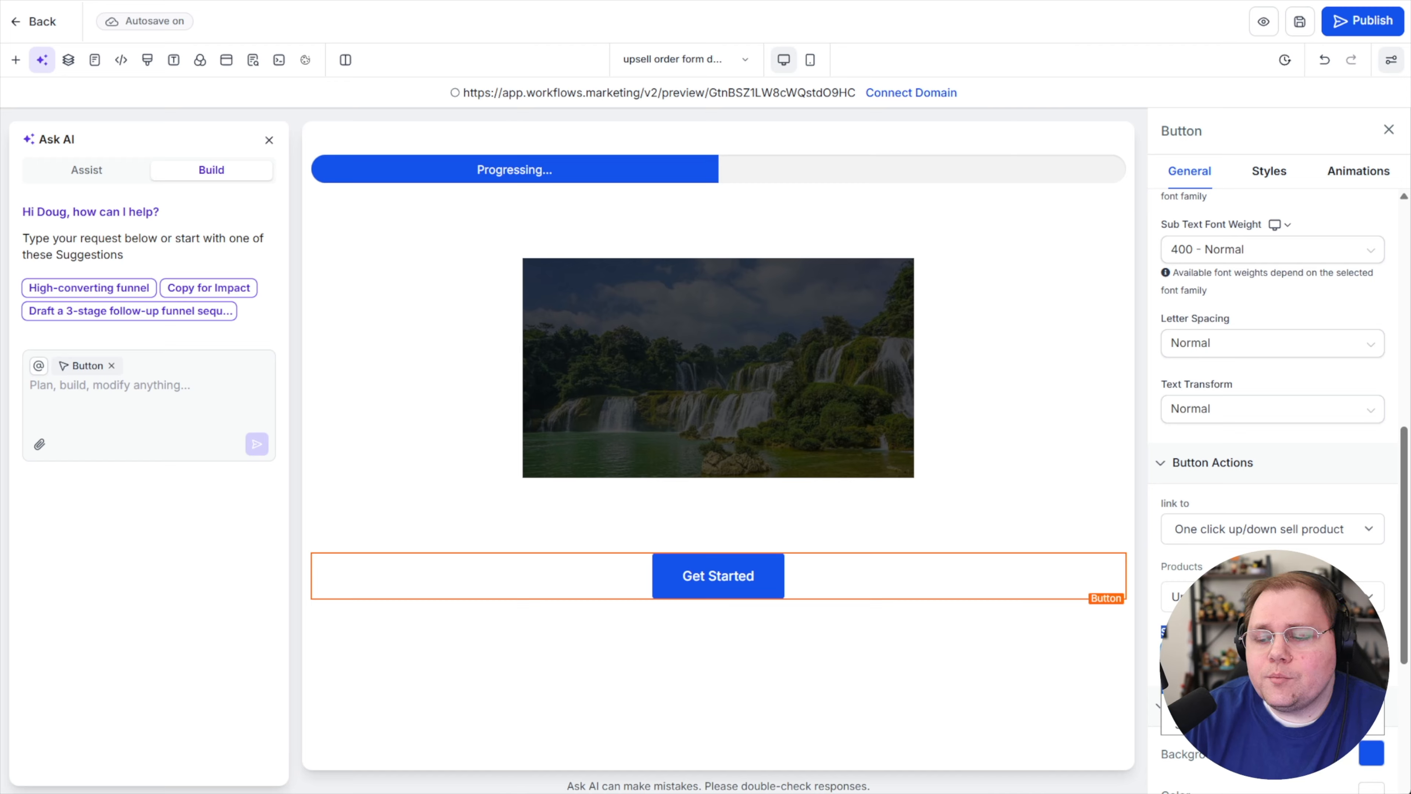
{"action": "left_click", "coordinate": [1273, 724]}
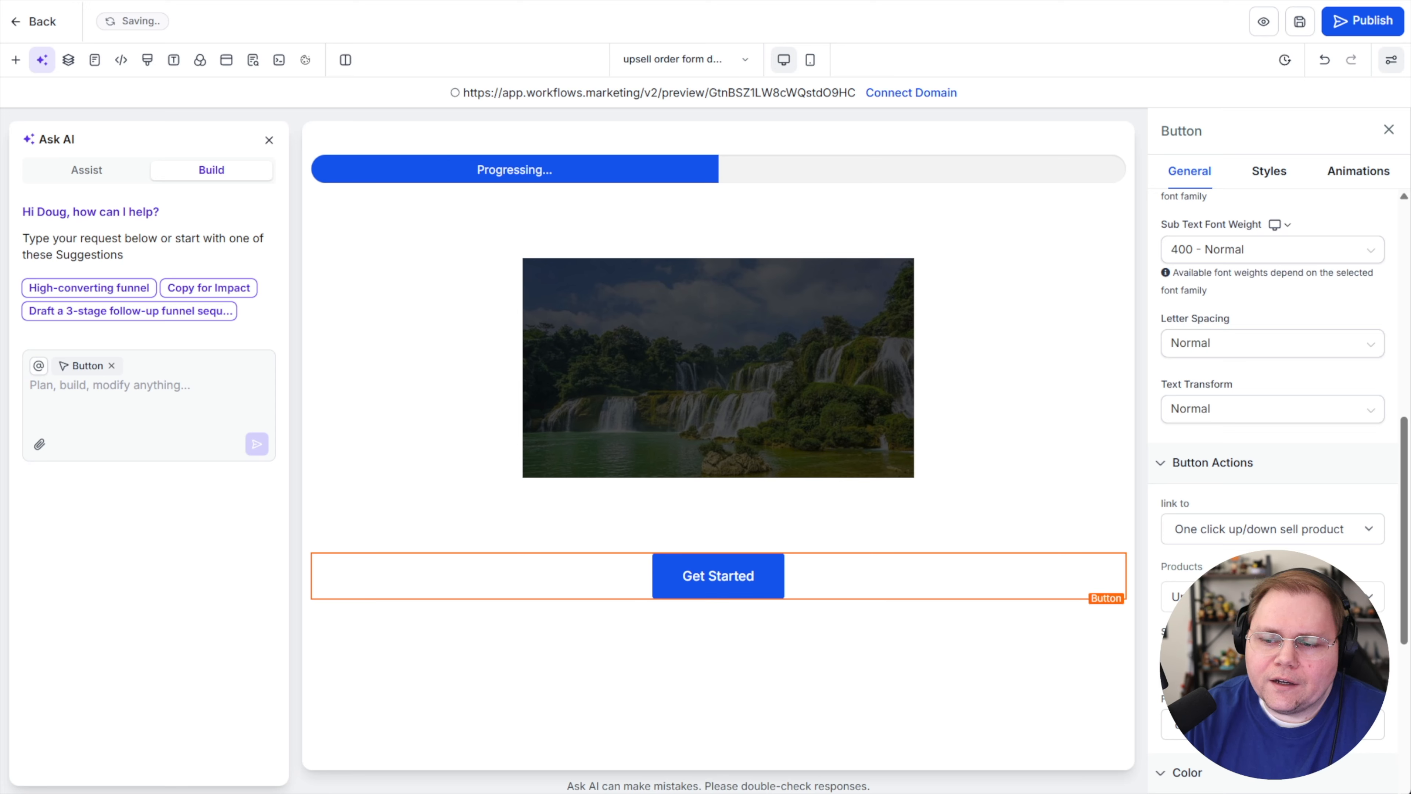
{"action": "left_click", "coordinate": [1272, 724]}
{"action": "left_click", "coordinate": [1212, 777]}
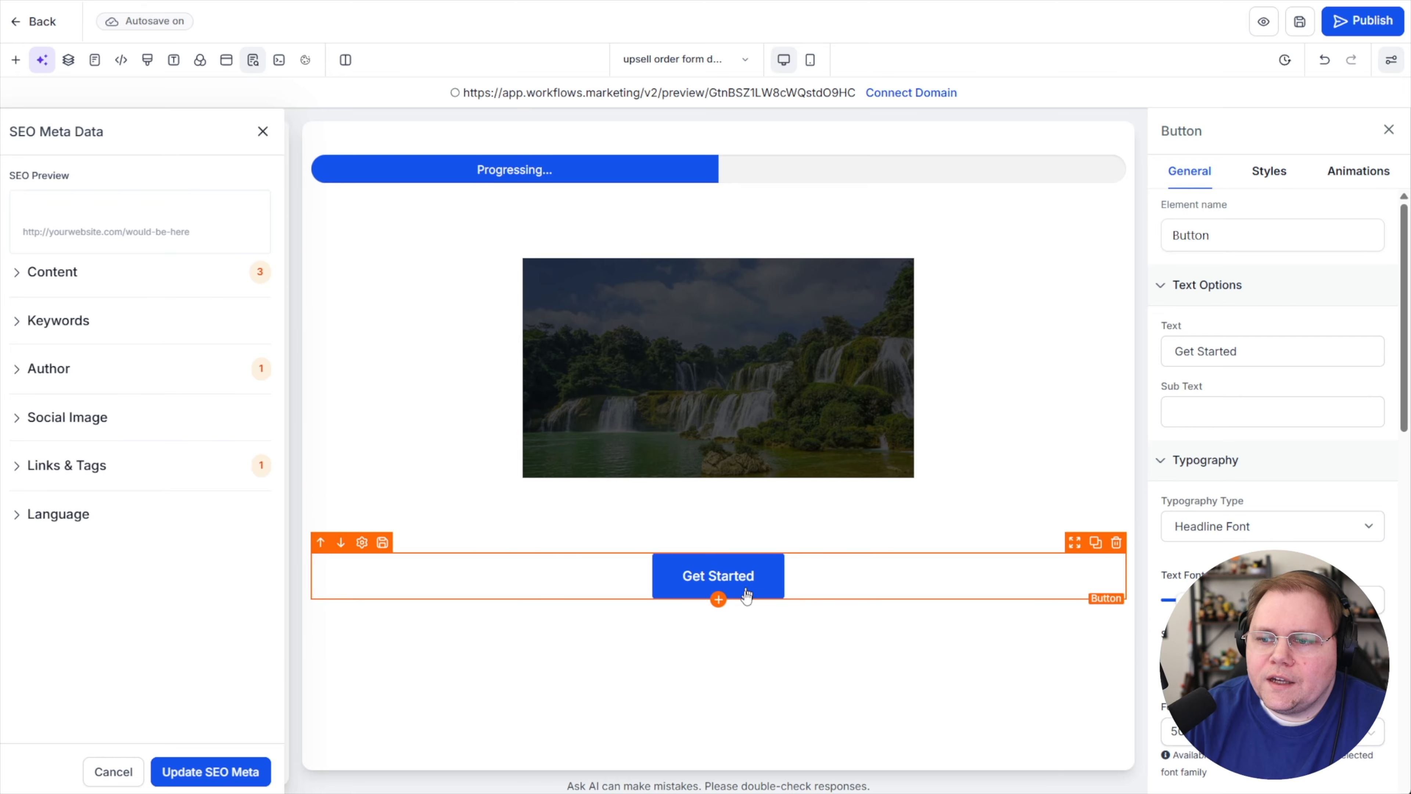
{"action": "left_click", "coordinate": [1267, 23]}
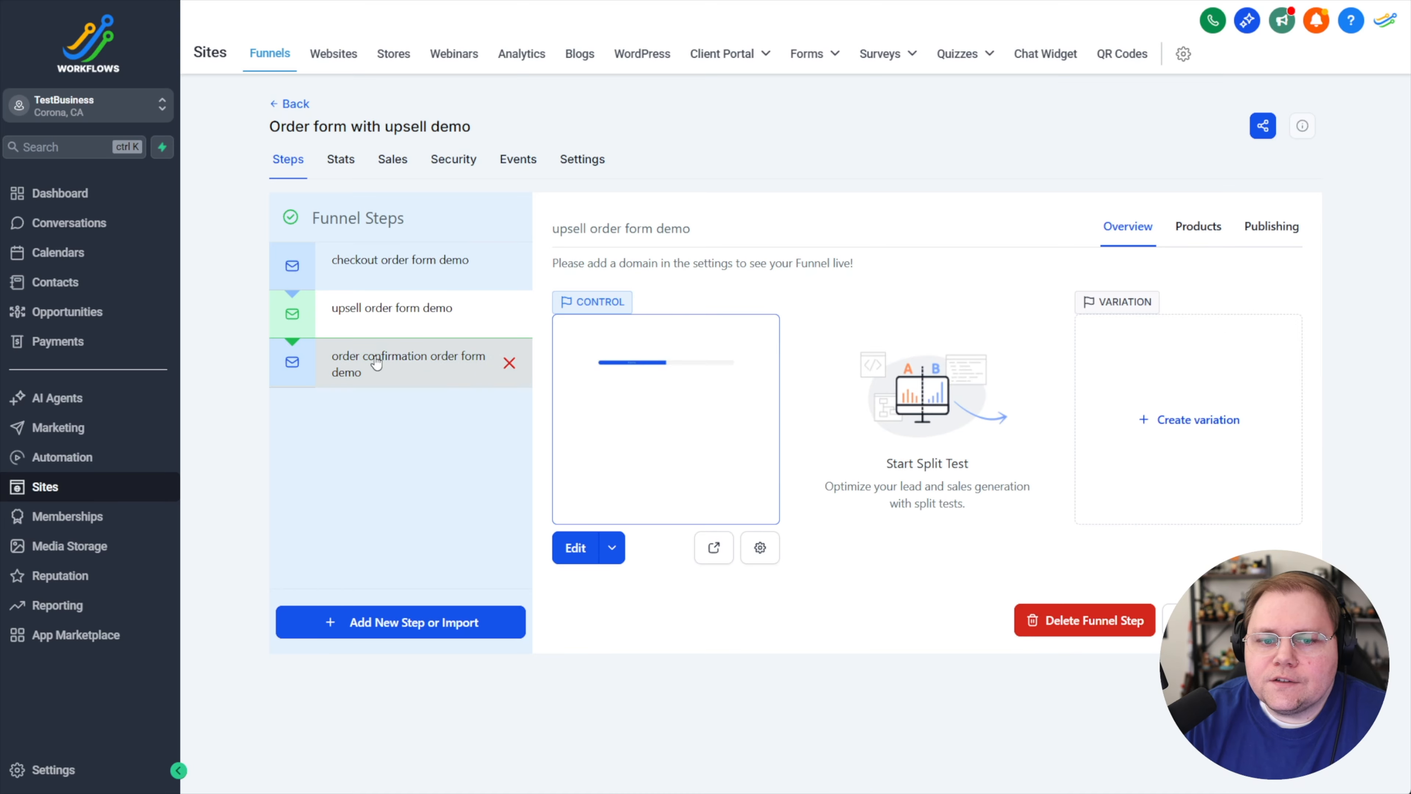
Place an order confirmation element on the order confirmation order form demo page and save the page.
{"action": "left_click", "coordinate": [467, 361]}
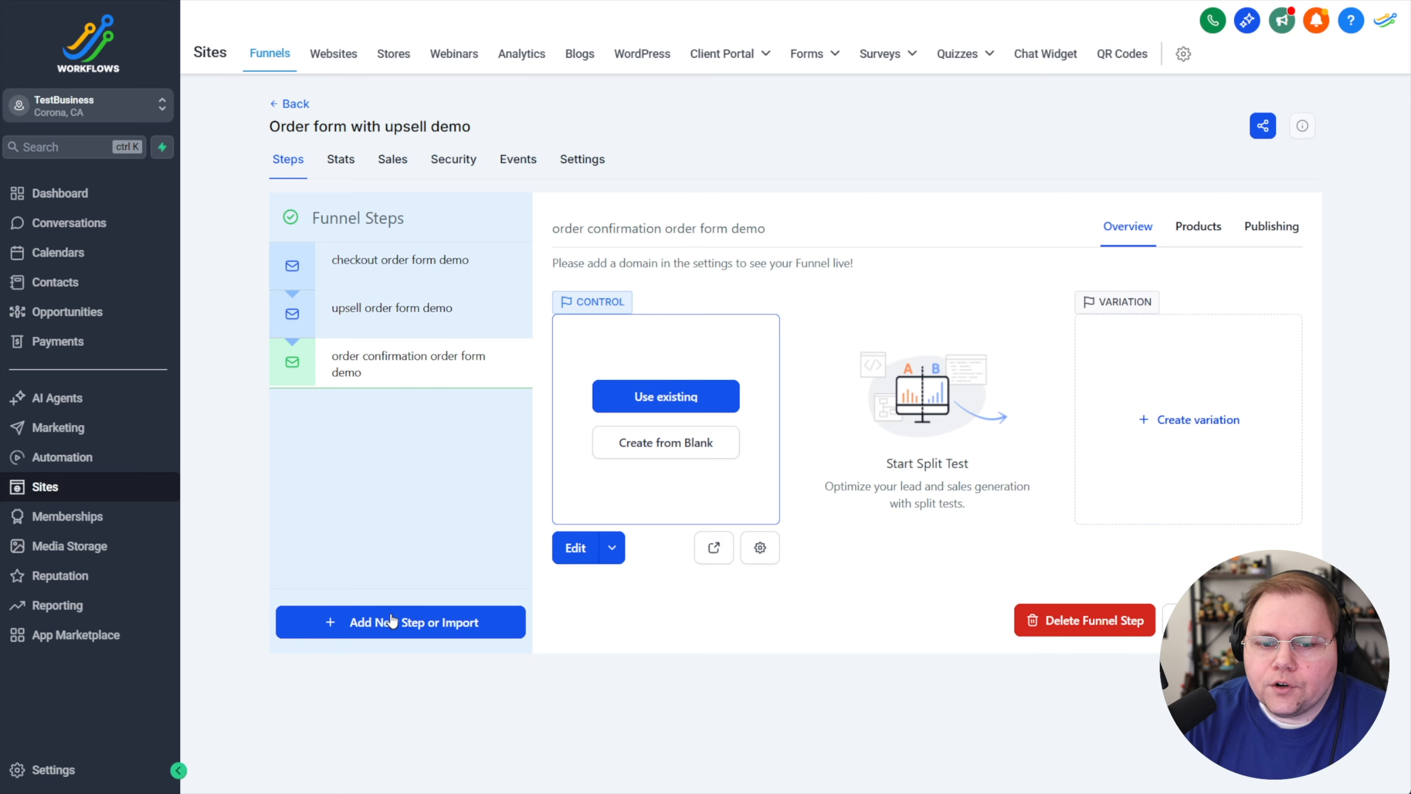
{"action": "left_click", "coordinate": [613, 547]}
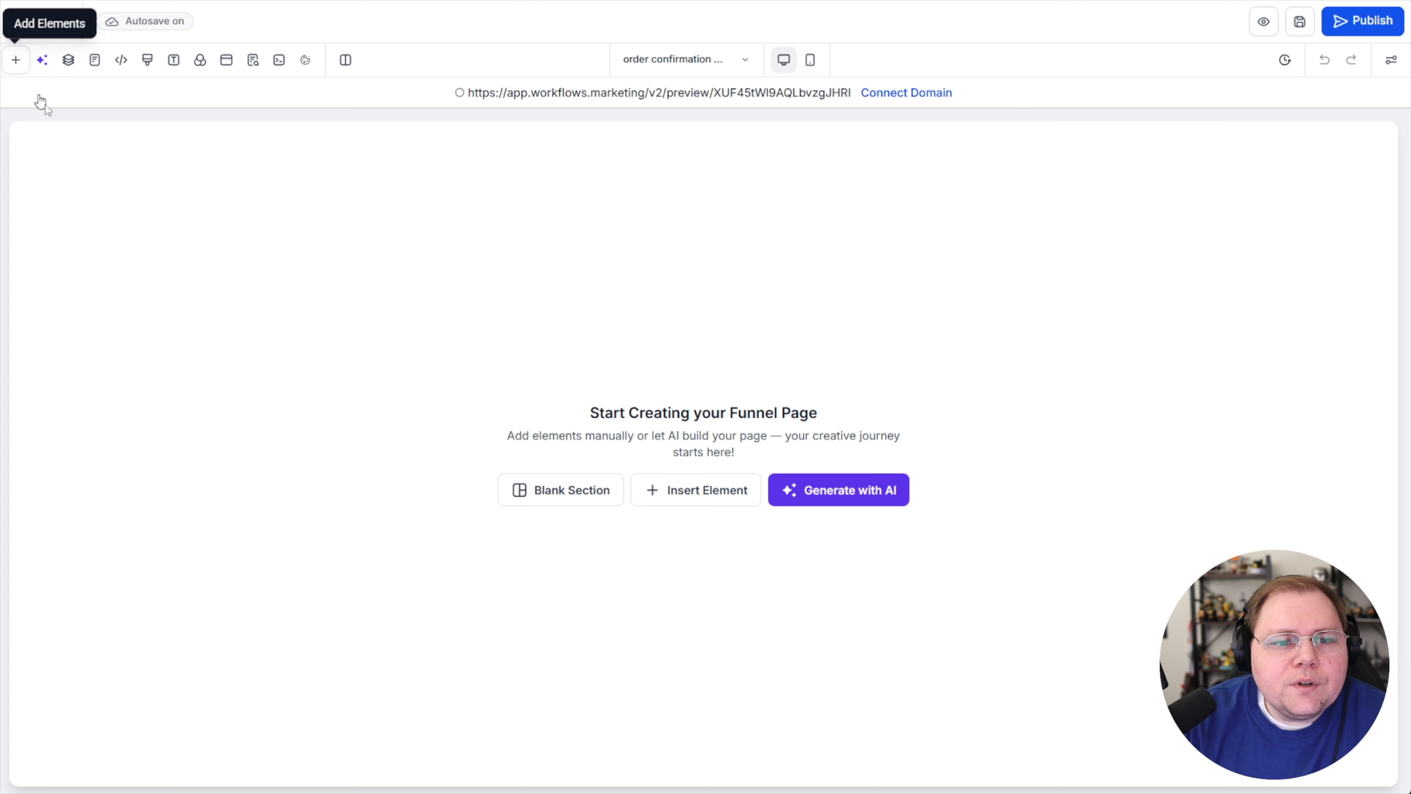
{"action": "left_click", "coordinate": [15, 60]}
{"action": "scroll", "coordinate": [281, 484], "scroll_direction": "down", "scroll_amount": 15}
{"action": "scroll", "coordinate": [286, 494], "scroll_direction": "down", "scroll_amount": 4}
{"action": "left_click_drag", "start_coordinate": [434, 722], "coordinate": [738, 330]}
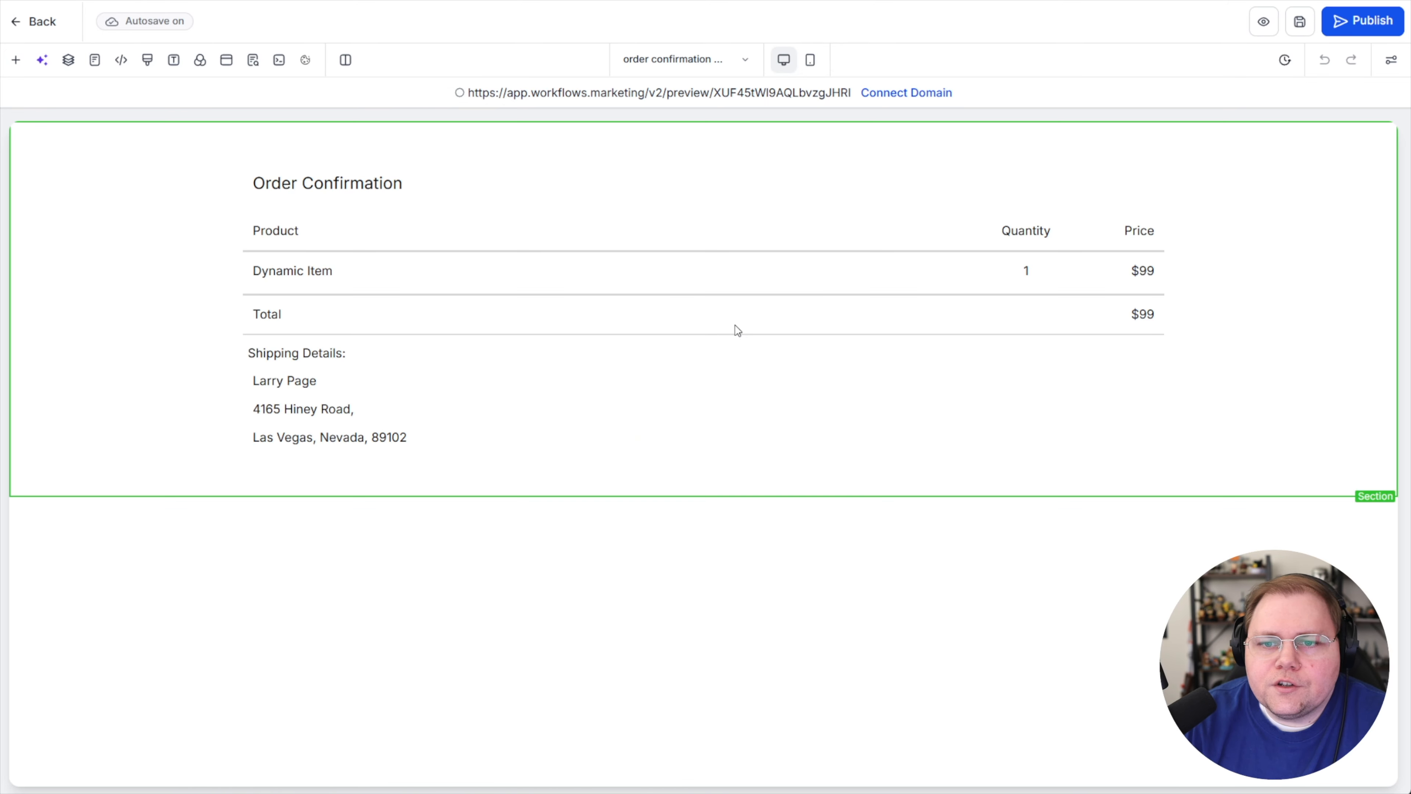
{"action": "left_click", "coordinate": [1265, 22]}
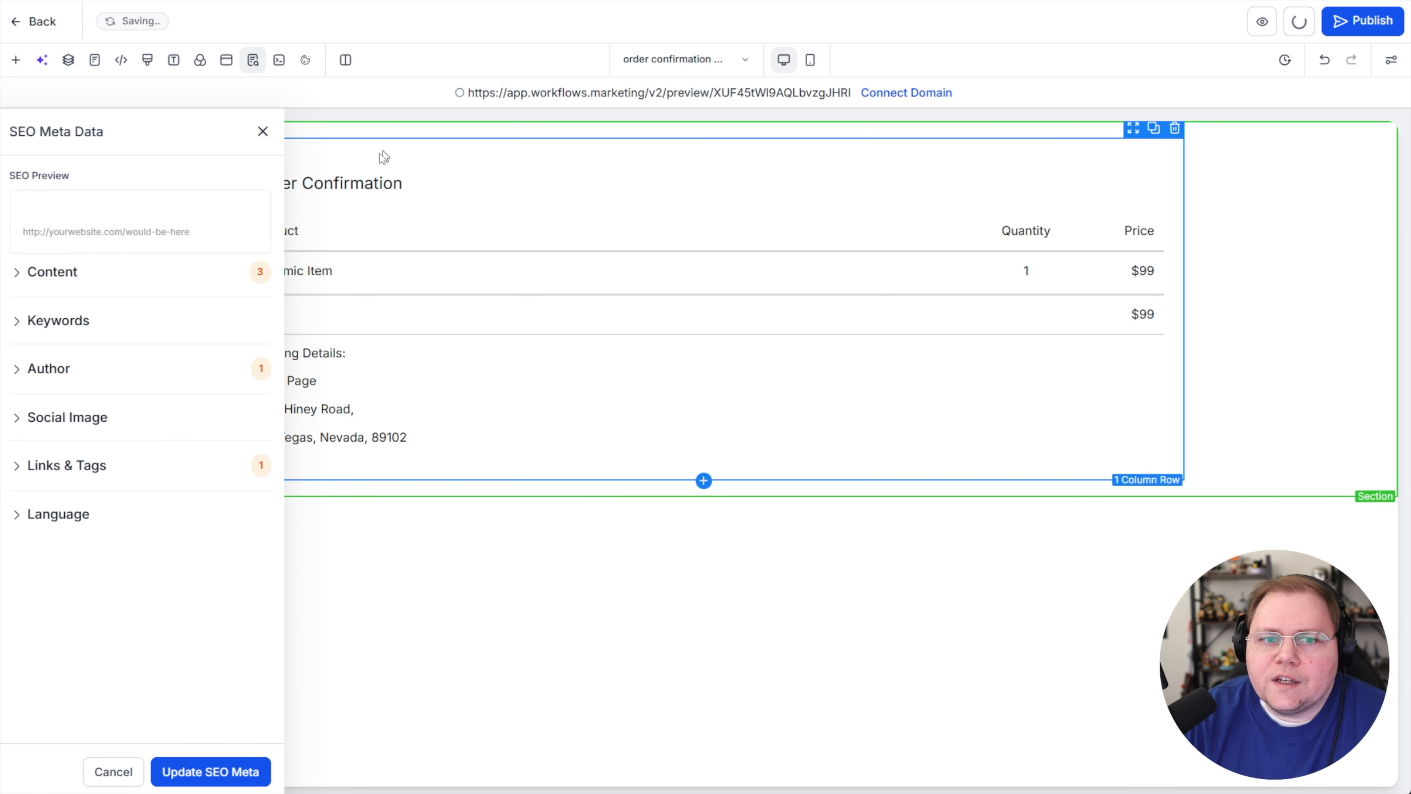
{"action": "left_click", "coordinate": [262, 131]}
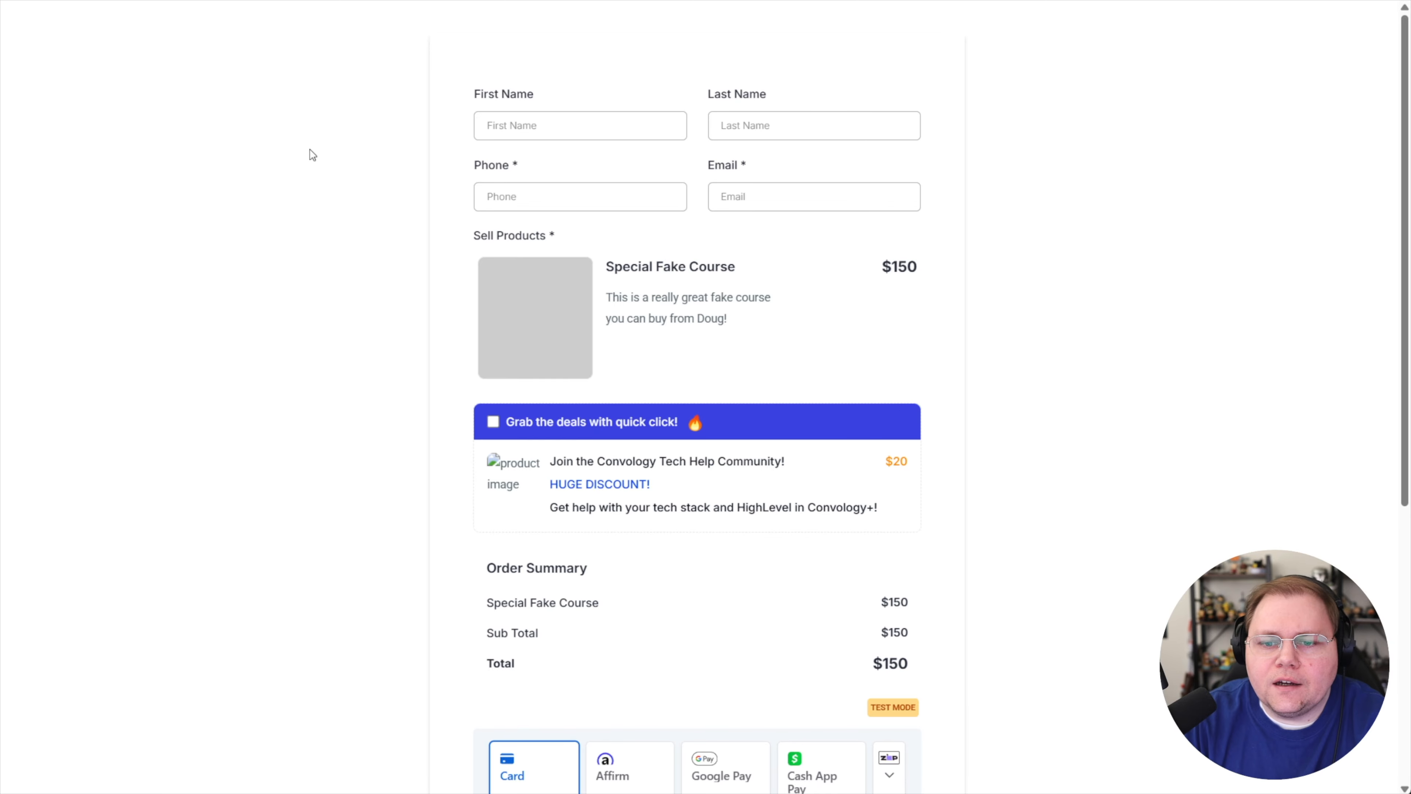
Accept the Tech Help Community bump offer on the previewed checkout, enter the billing ZIP code and submit the test order.
{"action": "scroll", "coordinate": [372, 100], "scroll_direction": "down", "scroll_amount": 5}
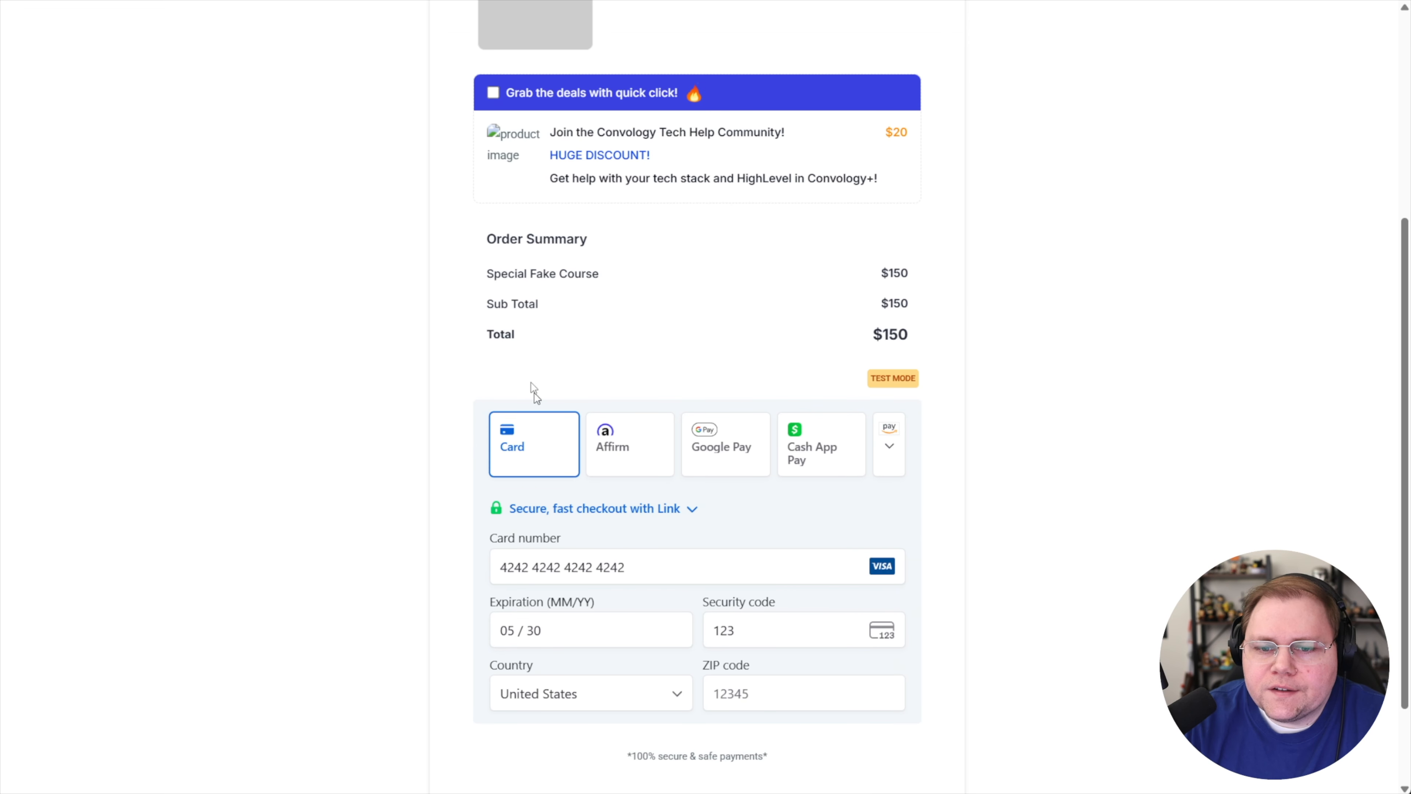
{"action": "left_click", "coordinate": [493, 93]}
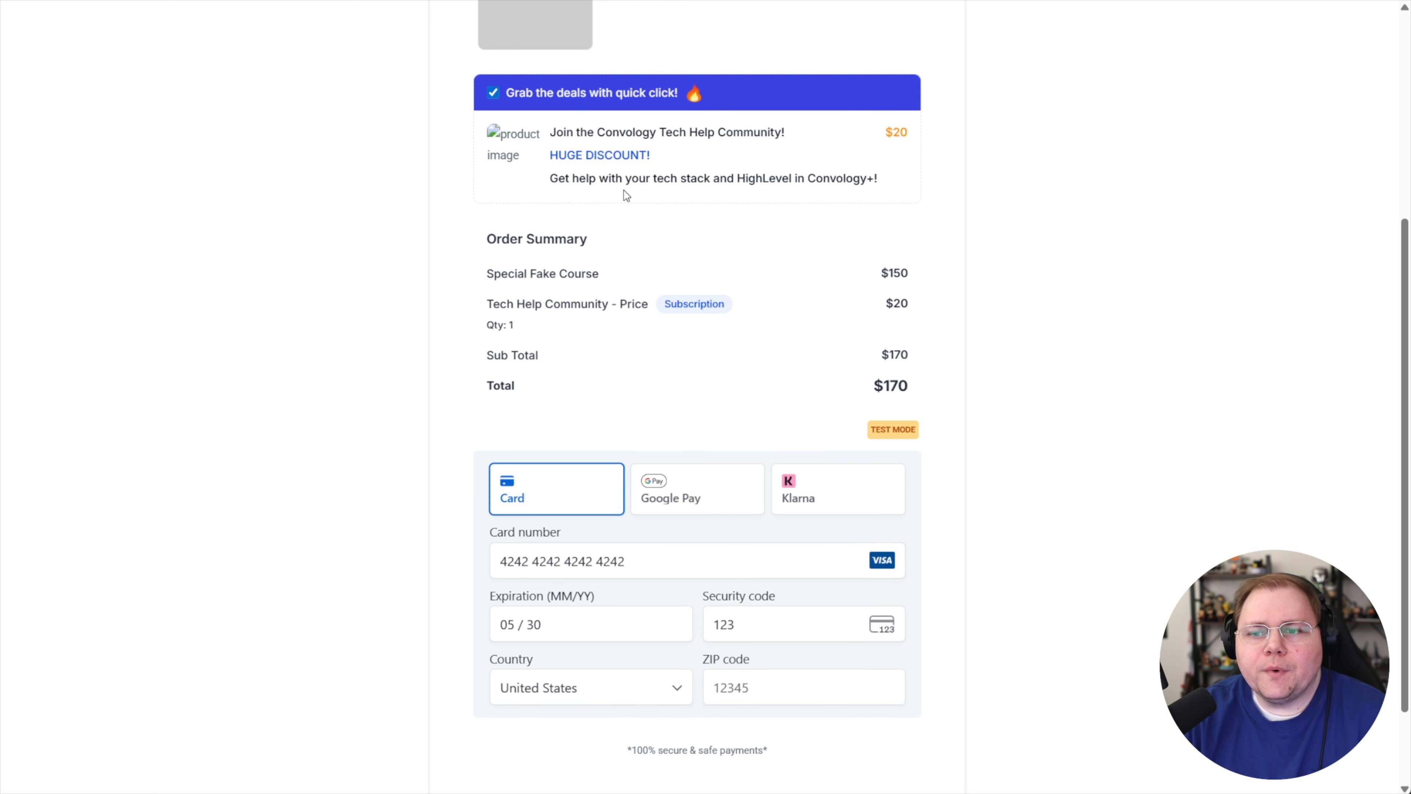
{"action": "scroll", "coordinate": [643, 278], "scroll_direction": "down", "scroll_amount": 2}
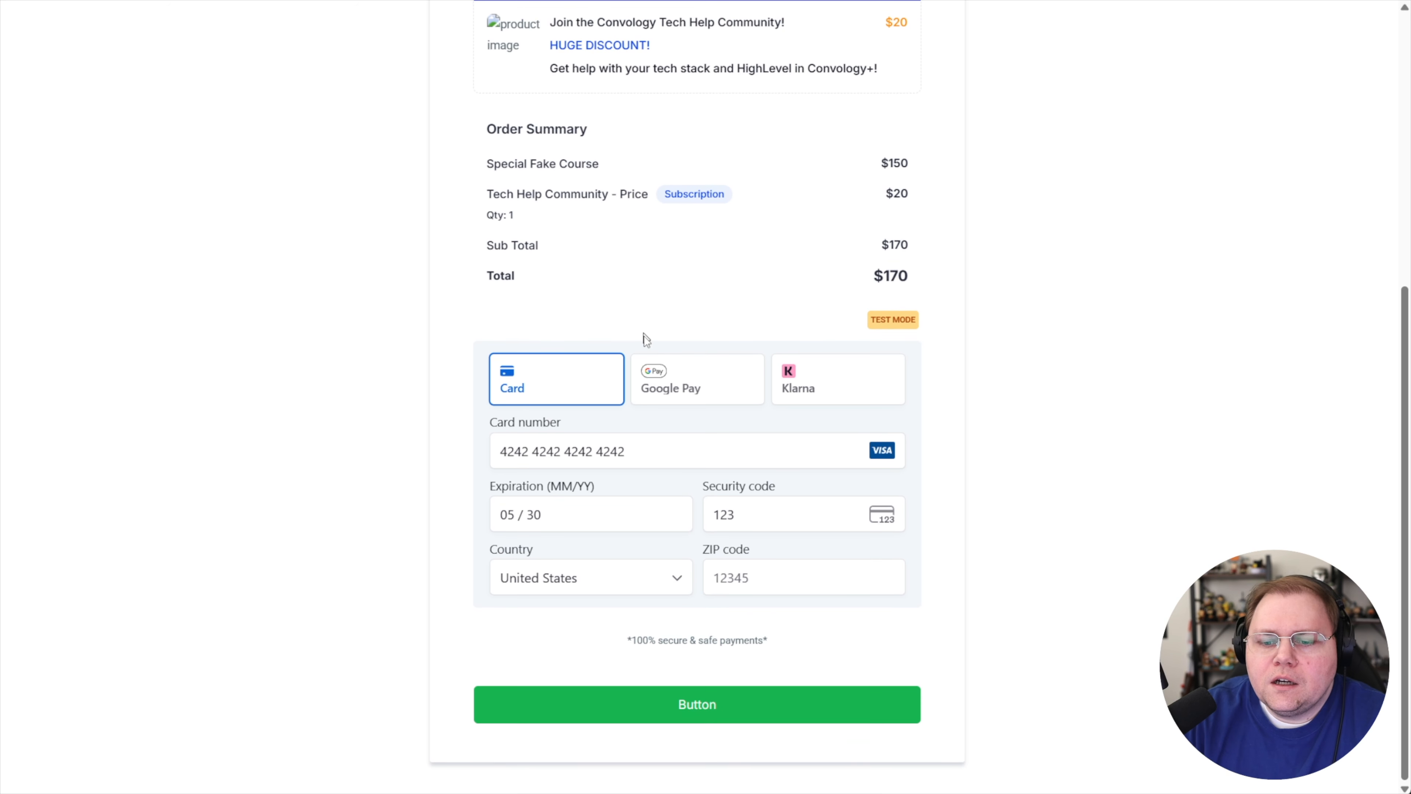
{"action": "left_click", "coordinate": [704, 706]}
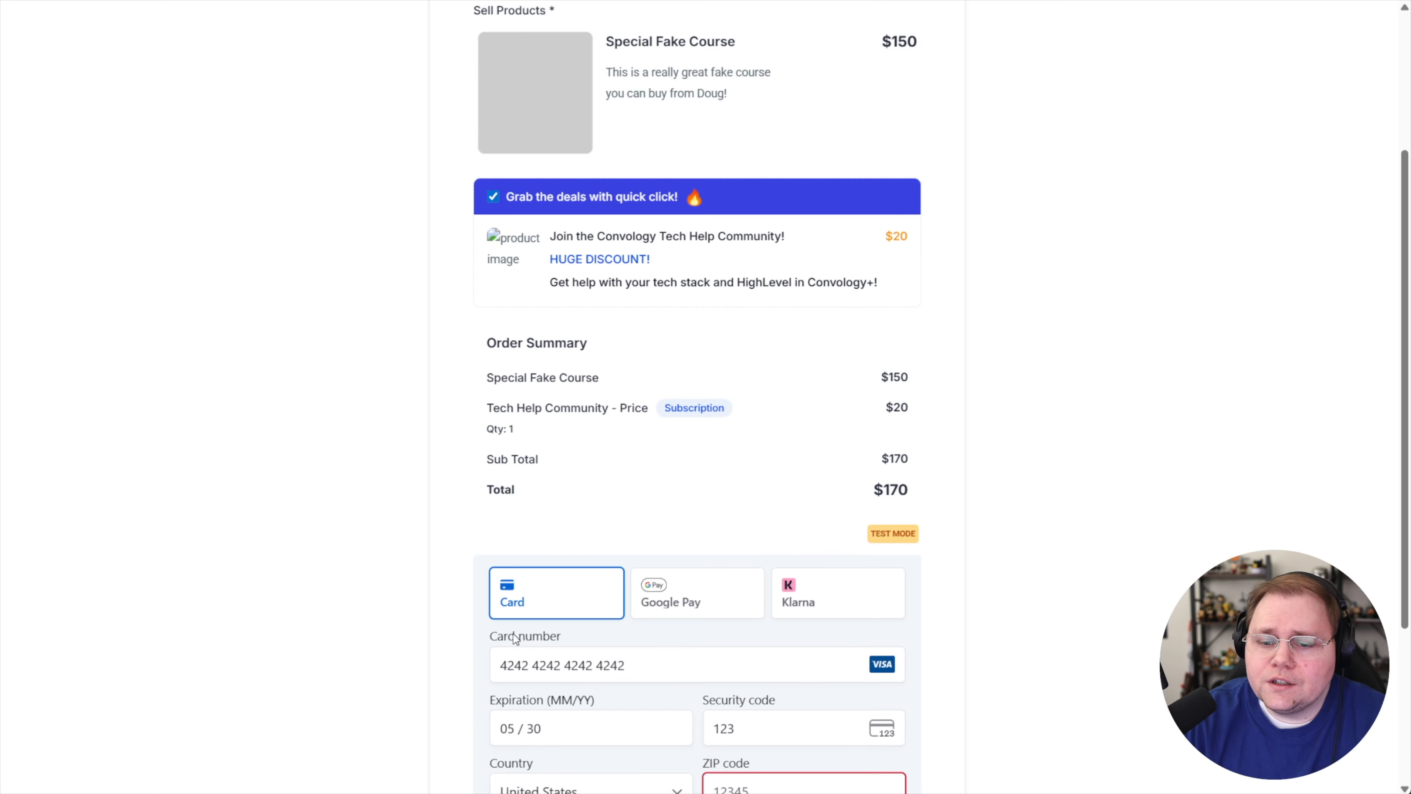
{"action": "type", "text": "12645"}
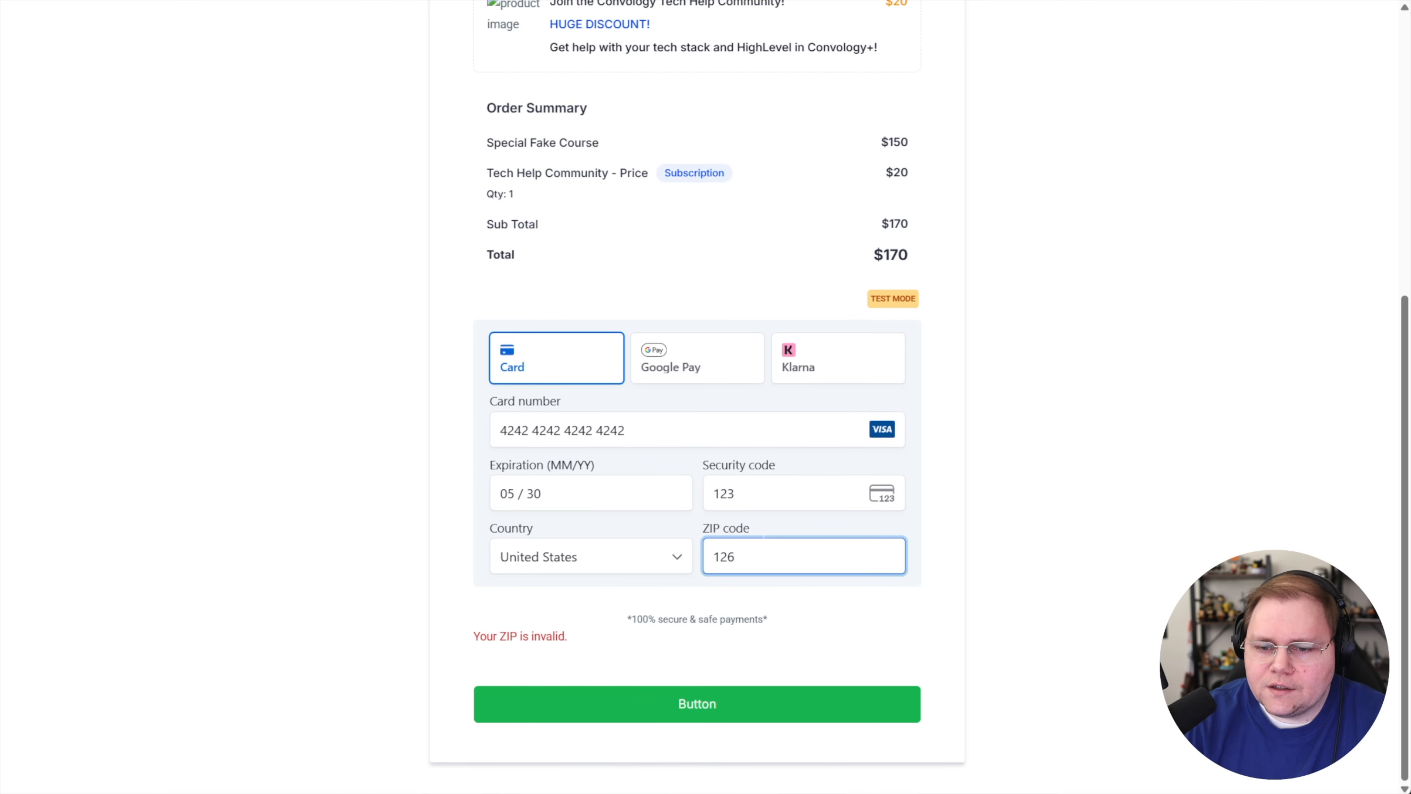
{"action": "left_click", "coordinate": [674, 705]}
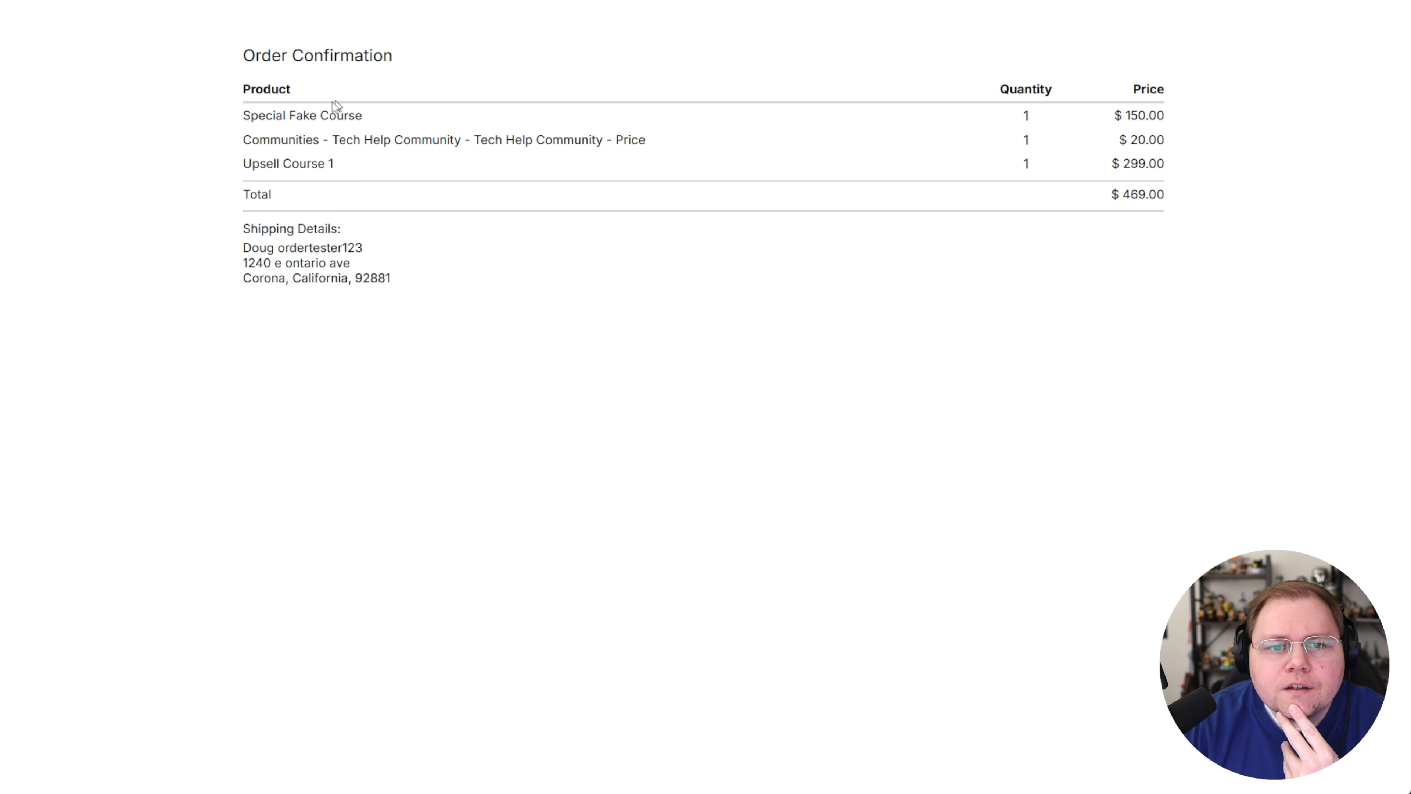
Examine the main product, bump offer and upsell lines with their prices on the order confirmation page.
{"action": "left_click_drag", "start_coordinate": [233, 124], "coordinate": [1204, 114]}
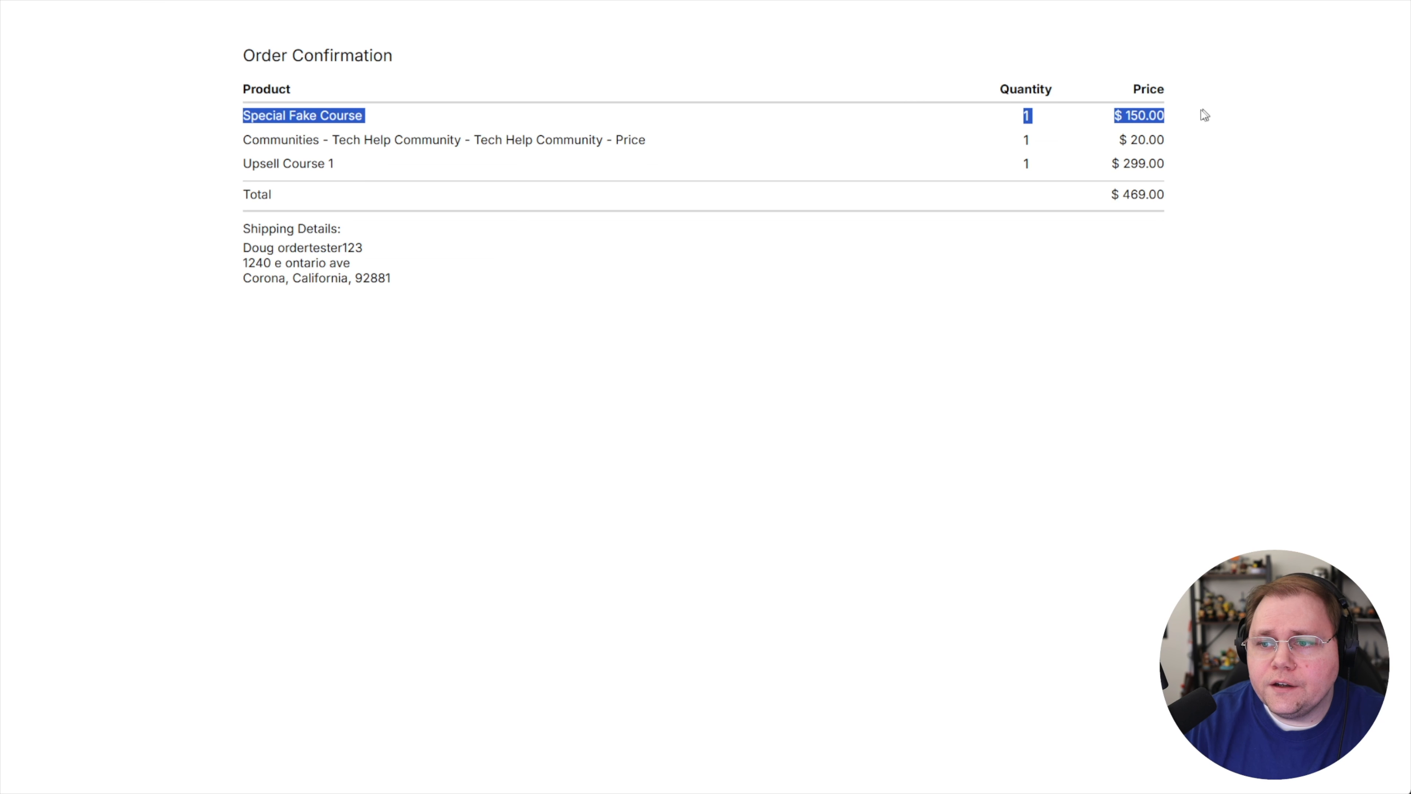
{"action": "left_click_drag", "start_coordinate": [239, 143], "coordinate": [1296, 150]}
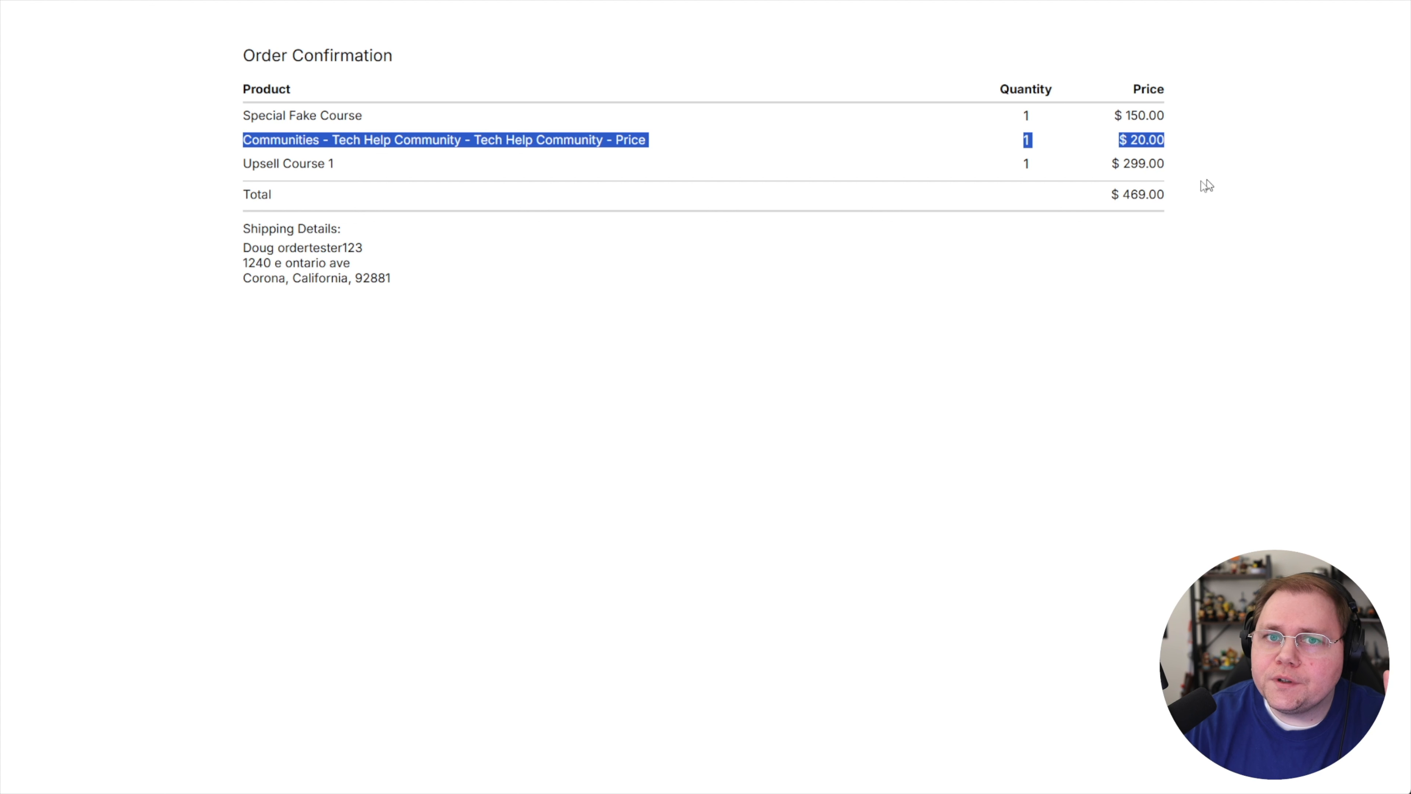
{"action": "left_click_drag", "start_coordinate": [244, 167], "coordinate": [1174, 186]}
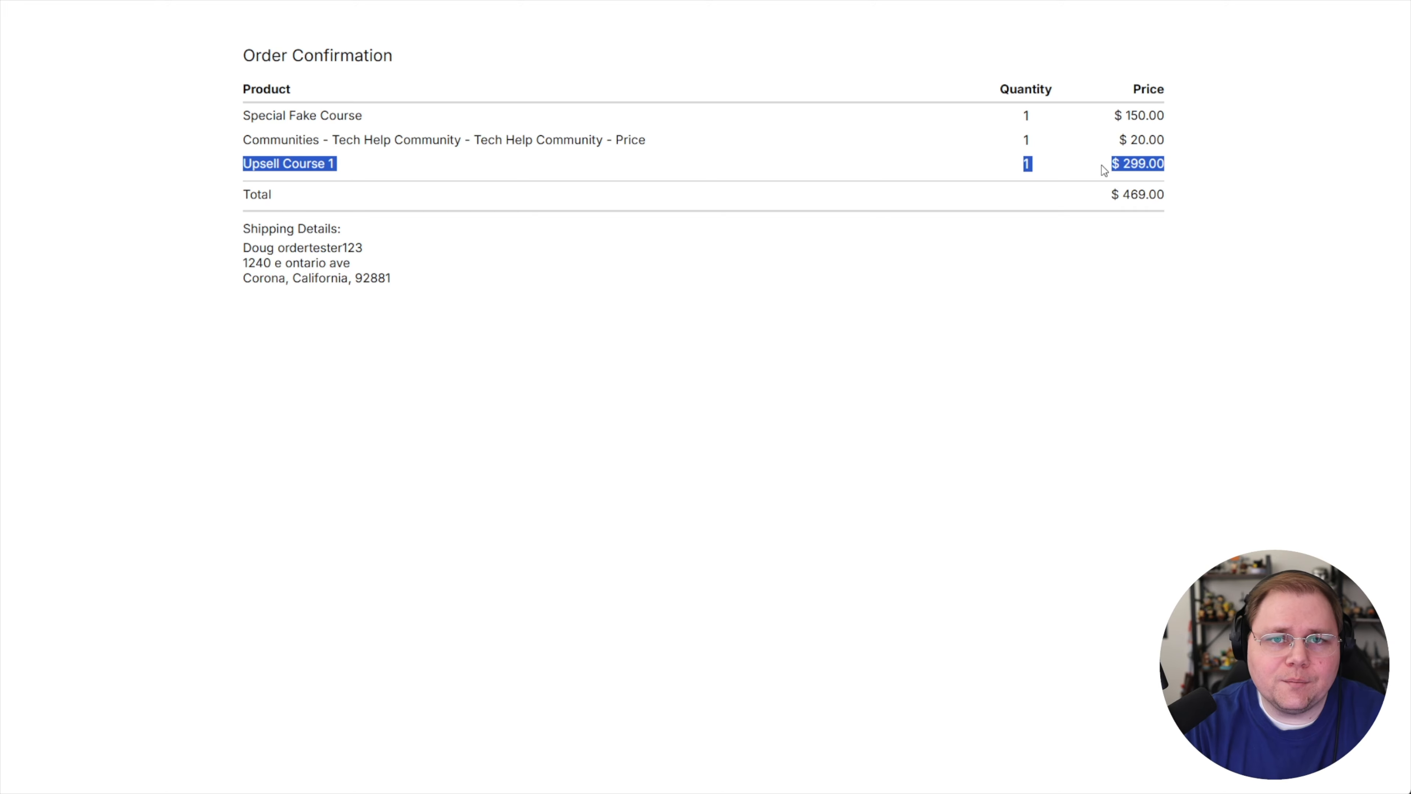
{"action": "left_click_drag", "start_coordinate": [1103, 170], "coordinate": [662, 163]}
{"action": "left_click_drag", "start_coordinate": [351, 174], "coordinate": [226, 122]}
{"action": "left_click", "coordinate": [220, 149]}
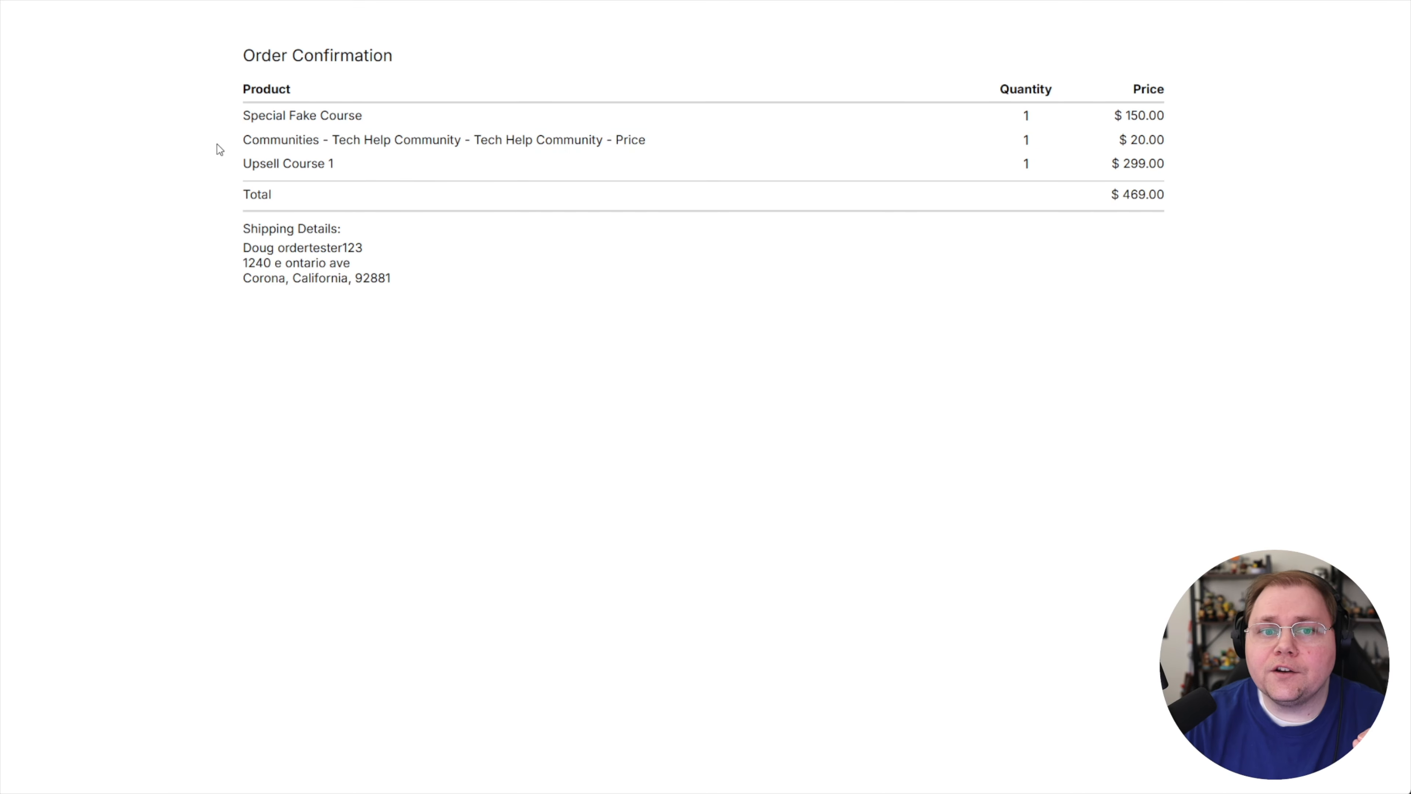